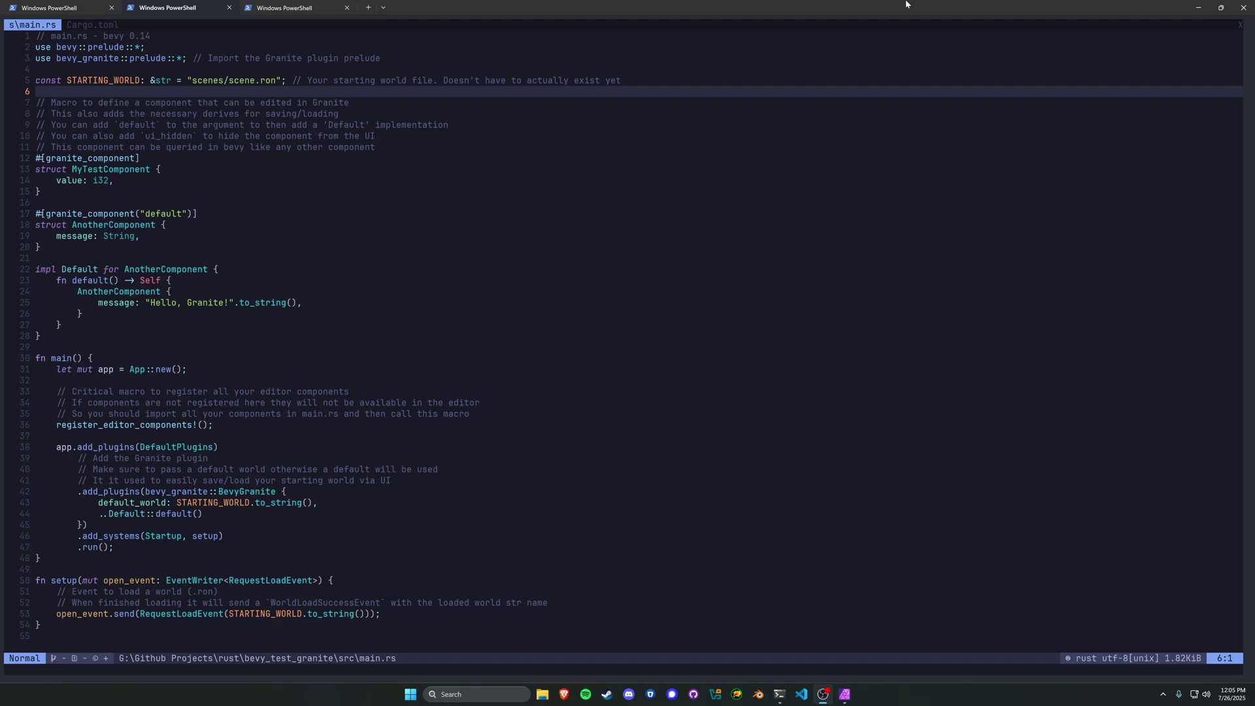
Examine main.rs: the granite_component macros on both structs, component registration and the BevyGranite plugin setup.
click(905, 5)
click(74, 163)
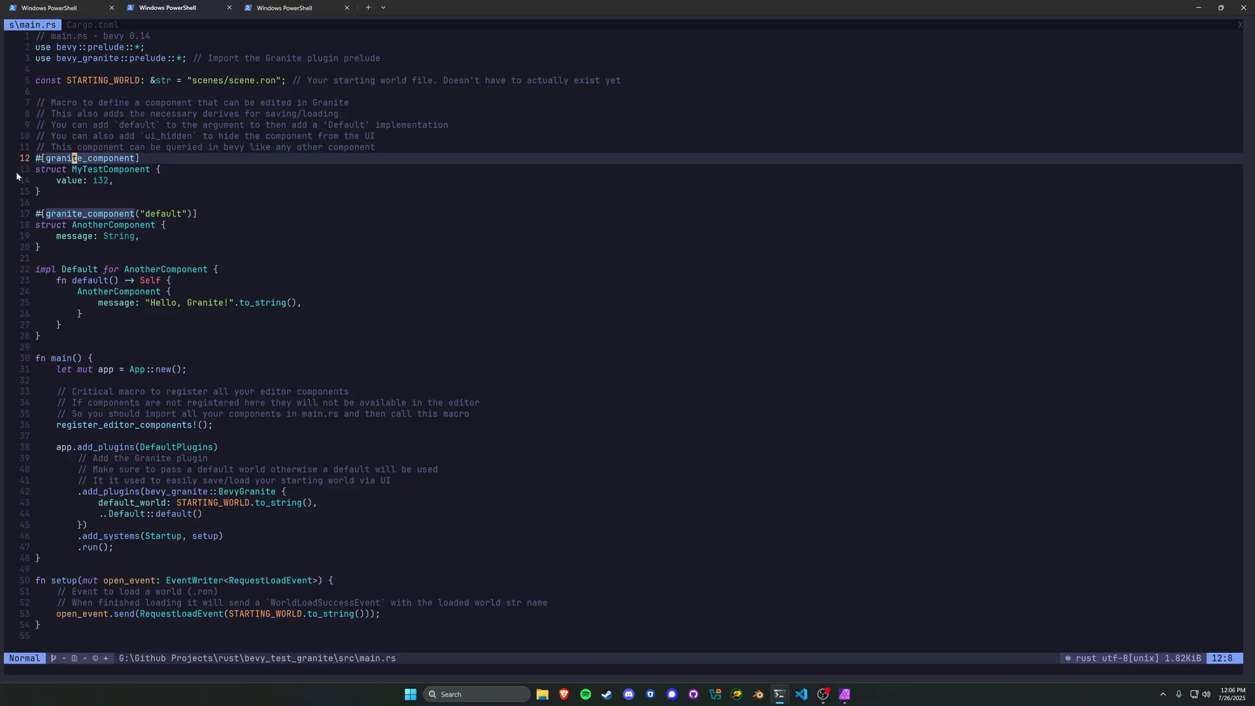
shift+click(63, 246)
key(Escape)
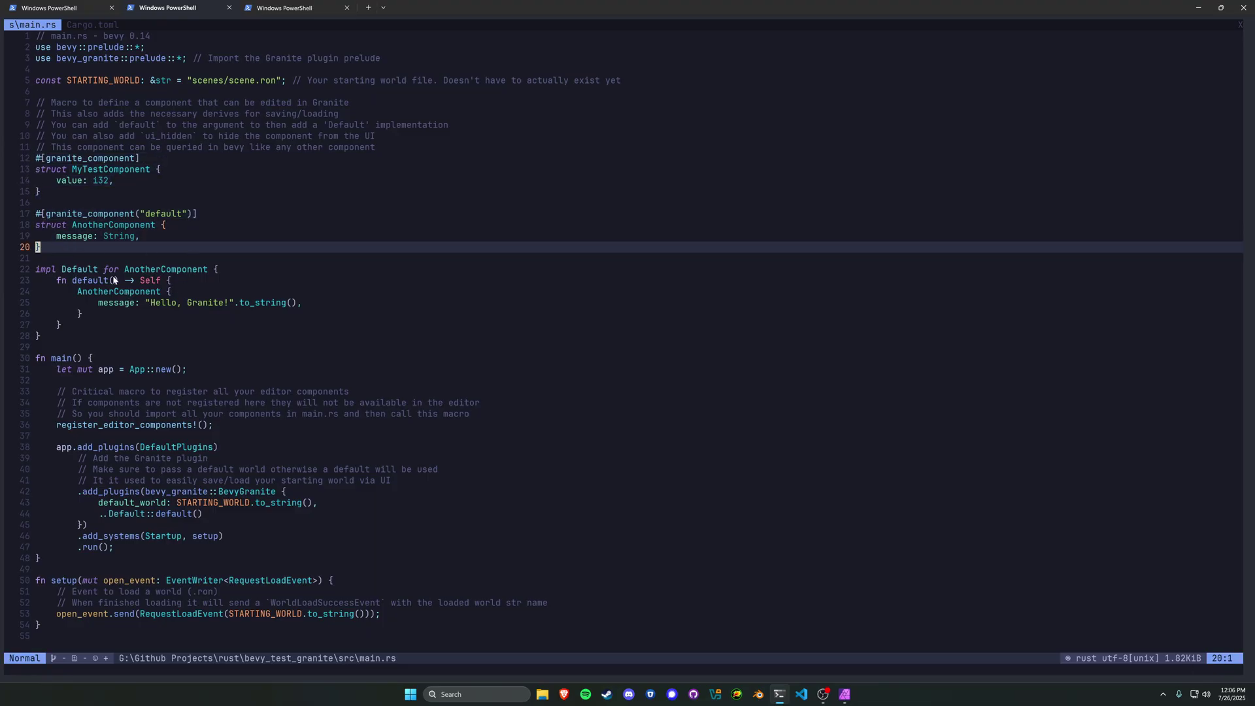
click(76, 160)
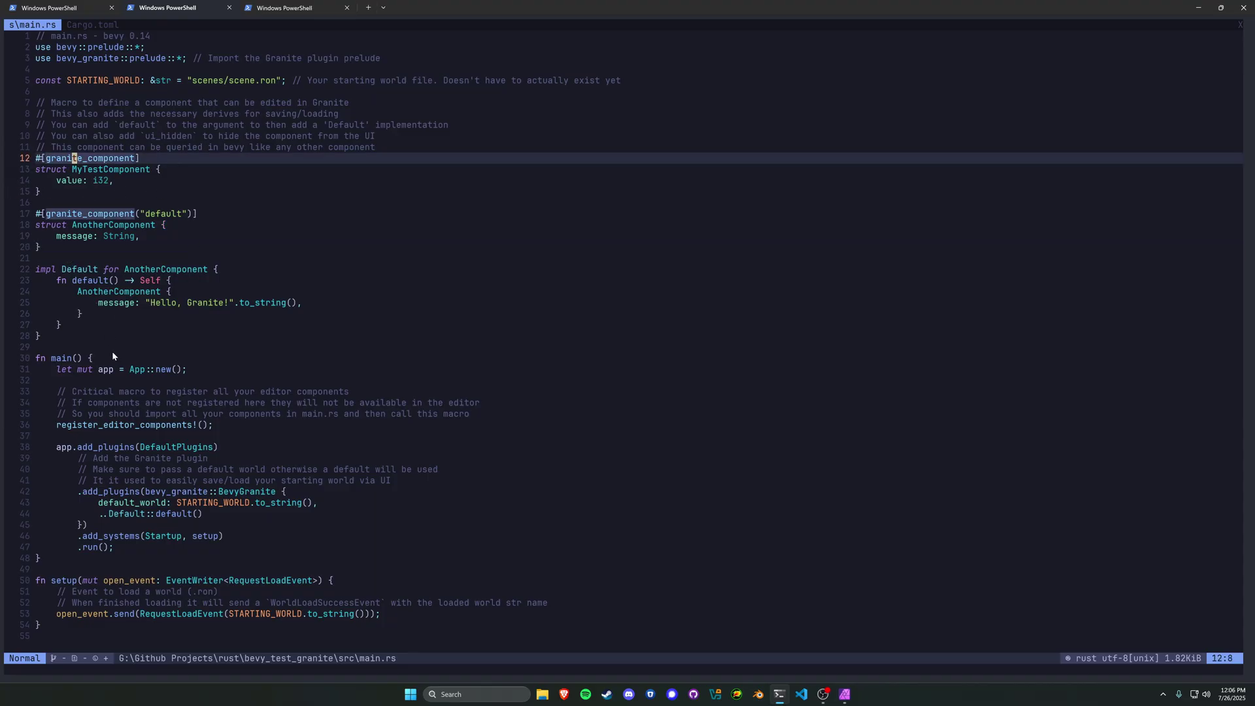
scroll(171, 343, down, 1)
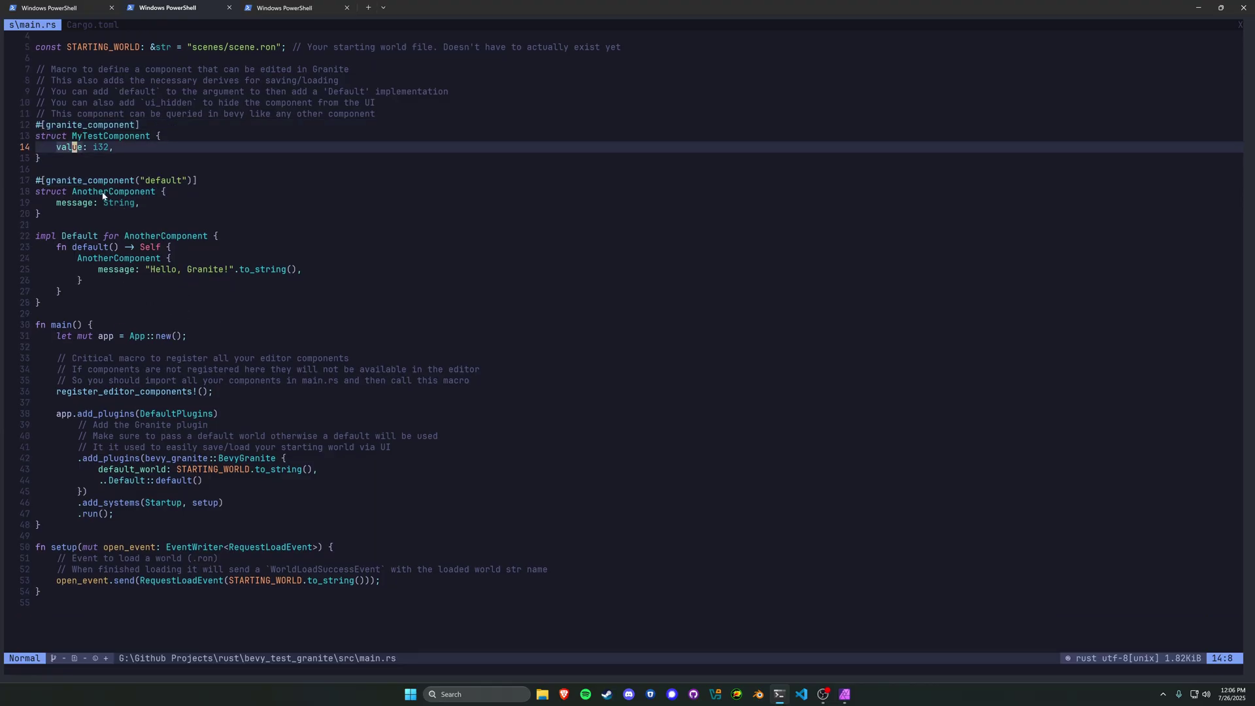
click(84, 180)
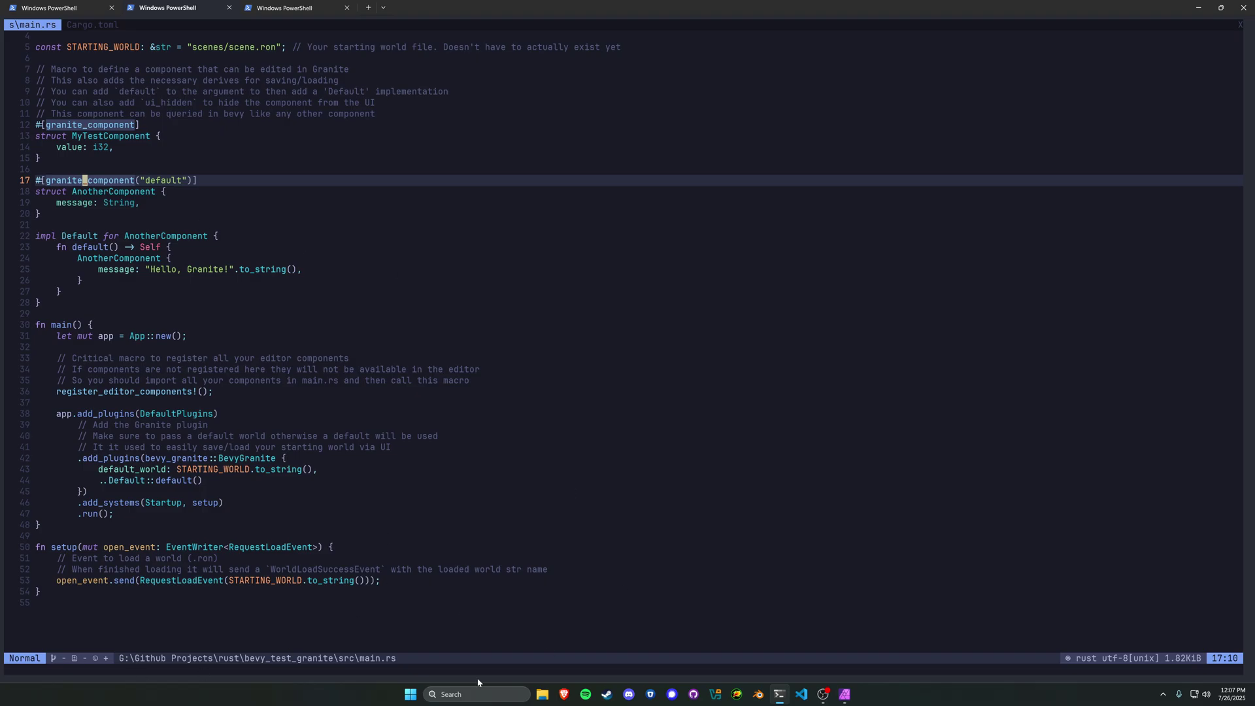
key(%)
click(320, 448)
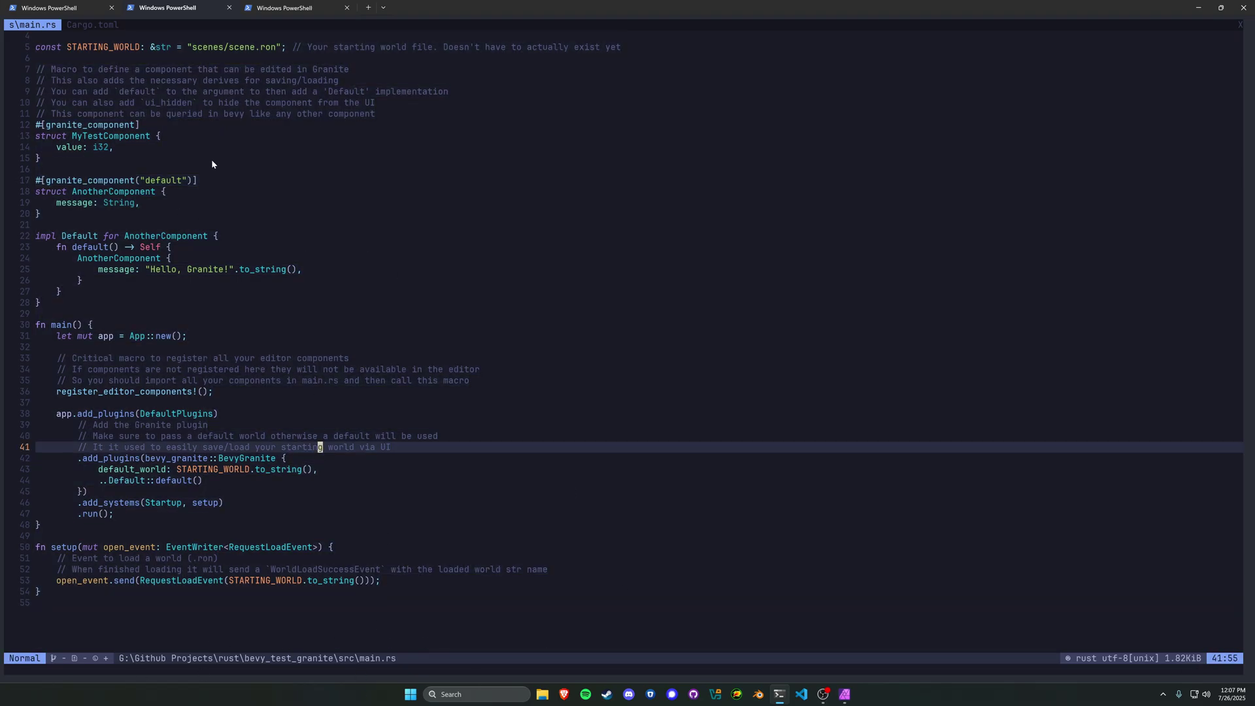
Inspect the dependencies in Cargo.toml, highlighting the local path of bevy_granite.
click(84, 28)
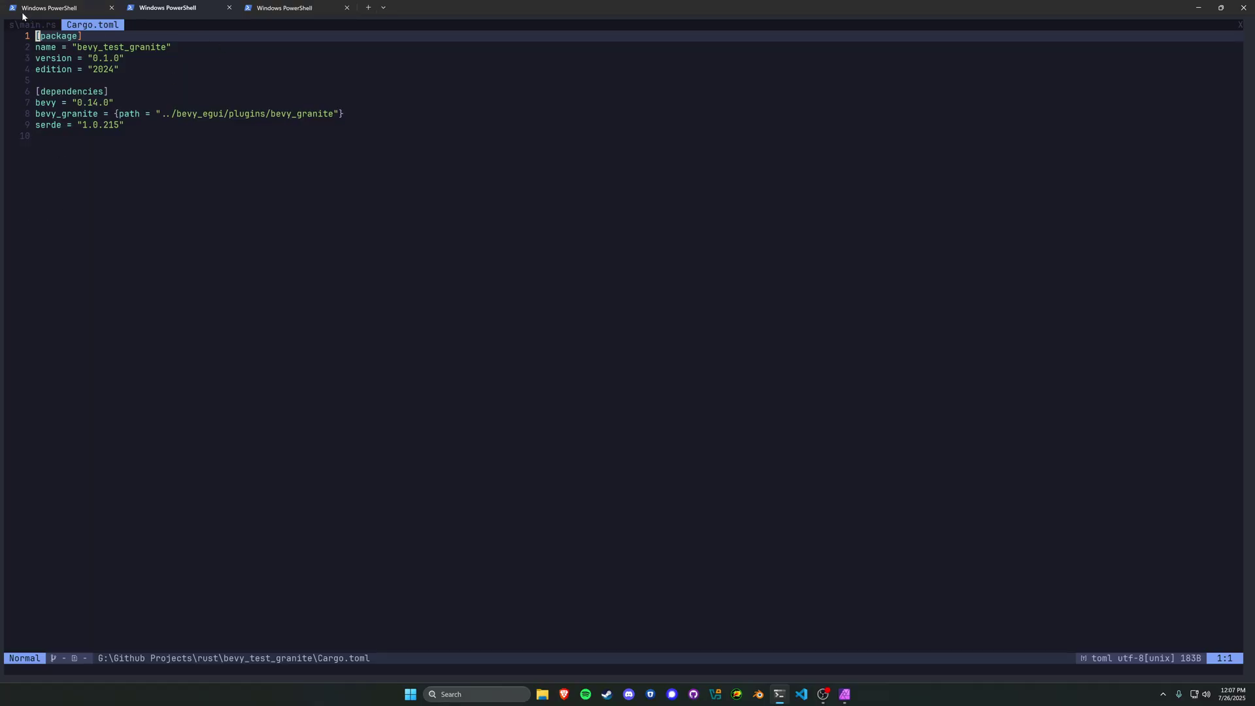
click(213, 124)
click(156, 186)
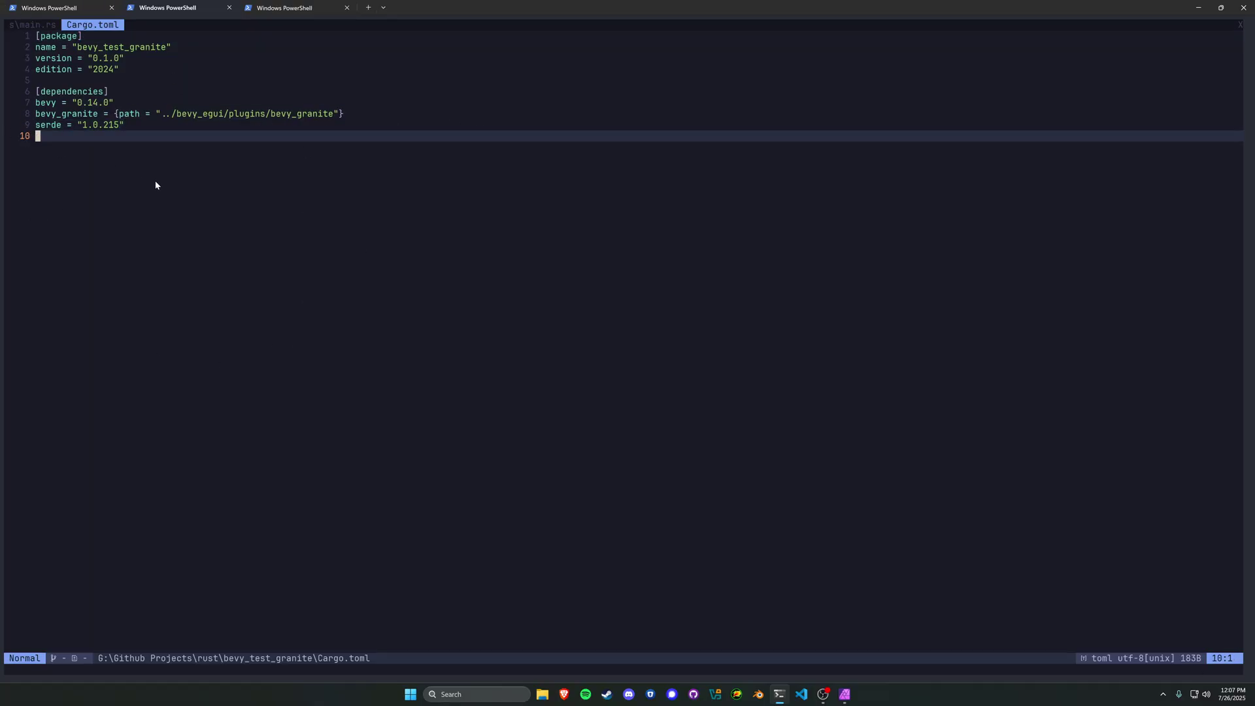
drag(173, 115, 345, 115)
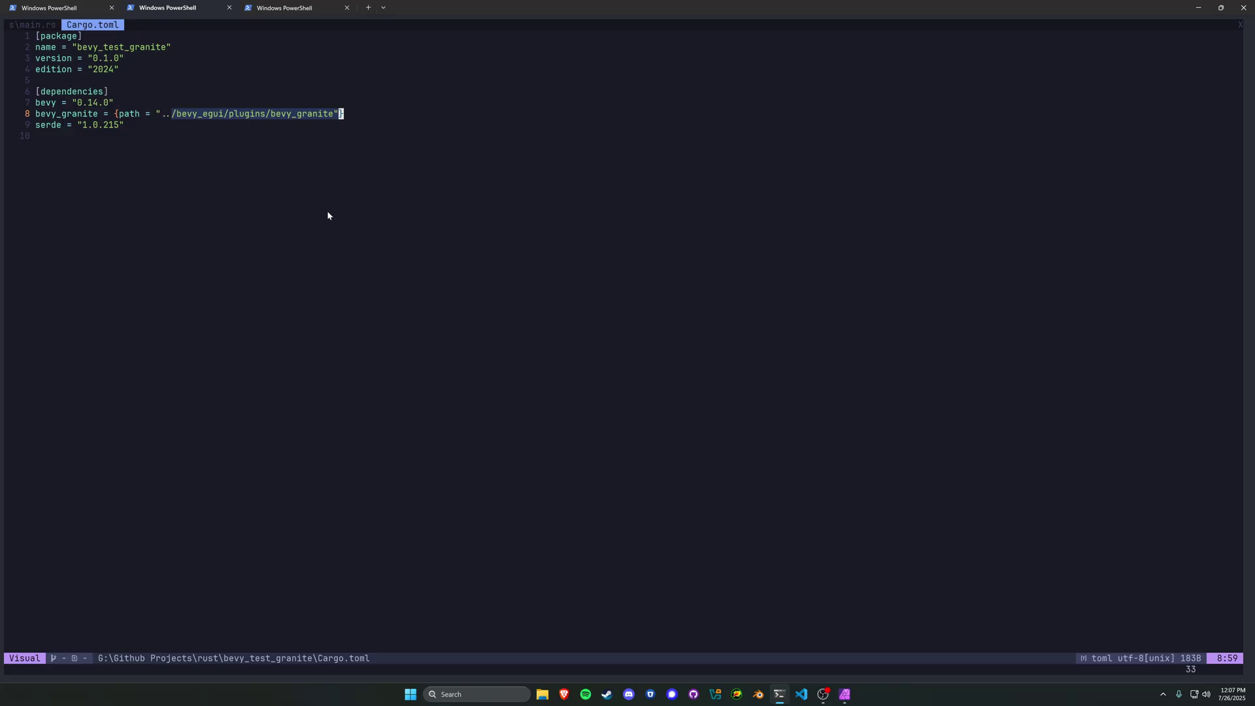
Run the bevy_test_granite project from the PowerShell session in its project folder.
click(286, 8)
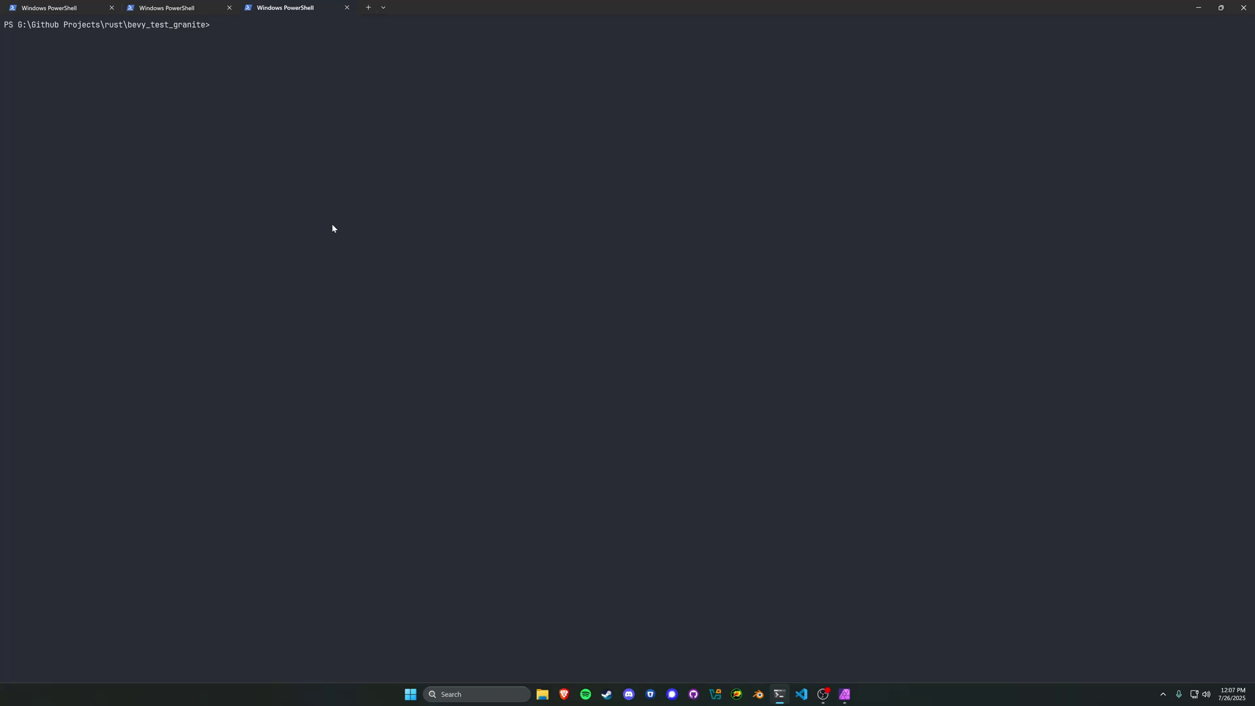
key(Up)
key(Up)
key(Up)
Return to main.rs and highlight the "scenes/scene.ron" path in the STARTING_WORLD constant.
click(182, 5)
click(21, 24)
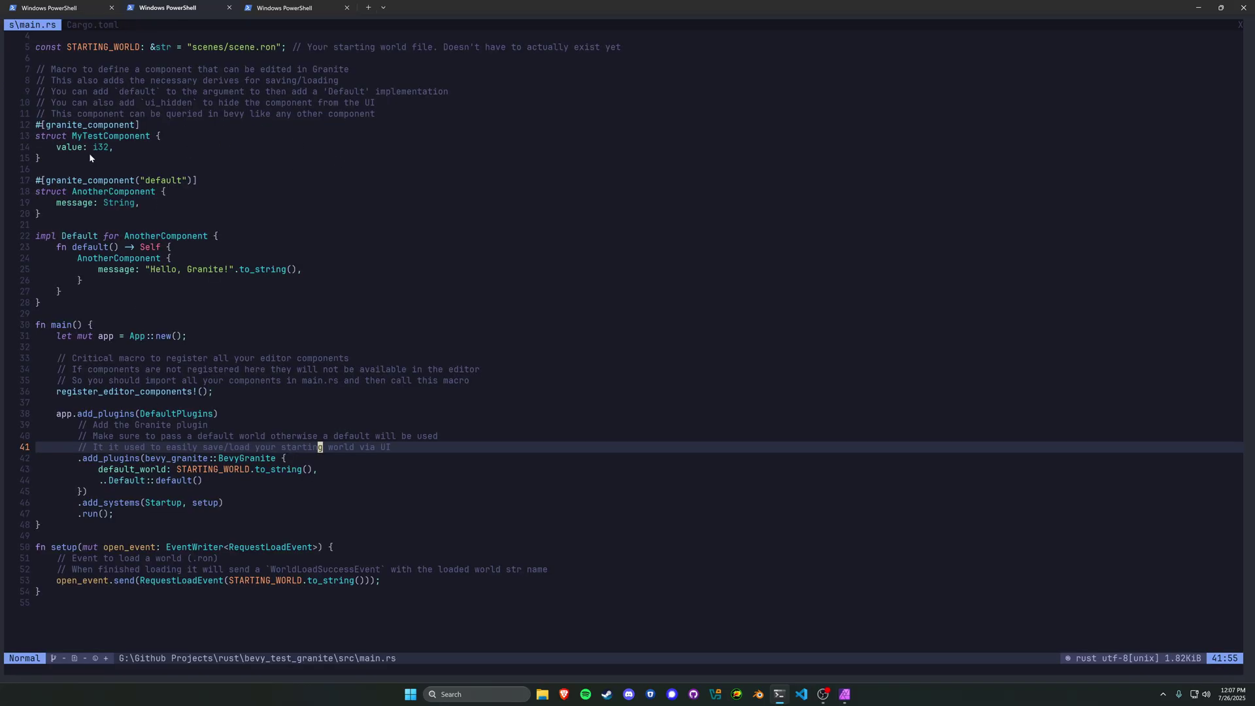
scroll(162, 222, up, 1)
drag(187, 80, 274, 82)
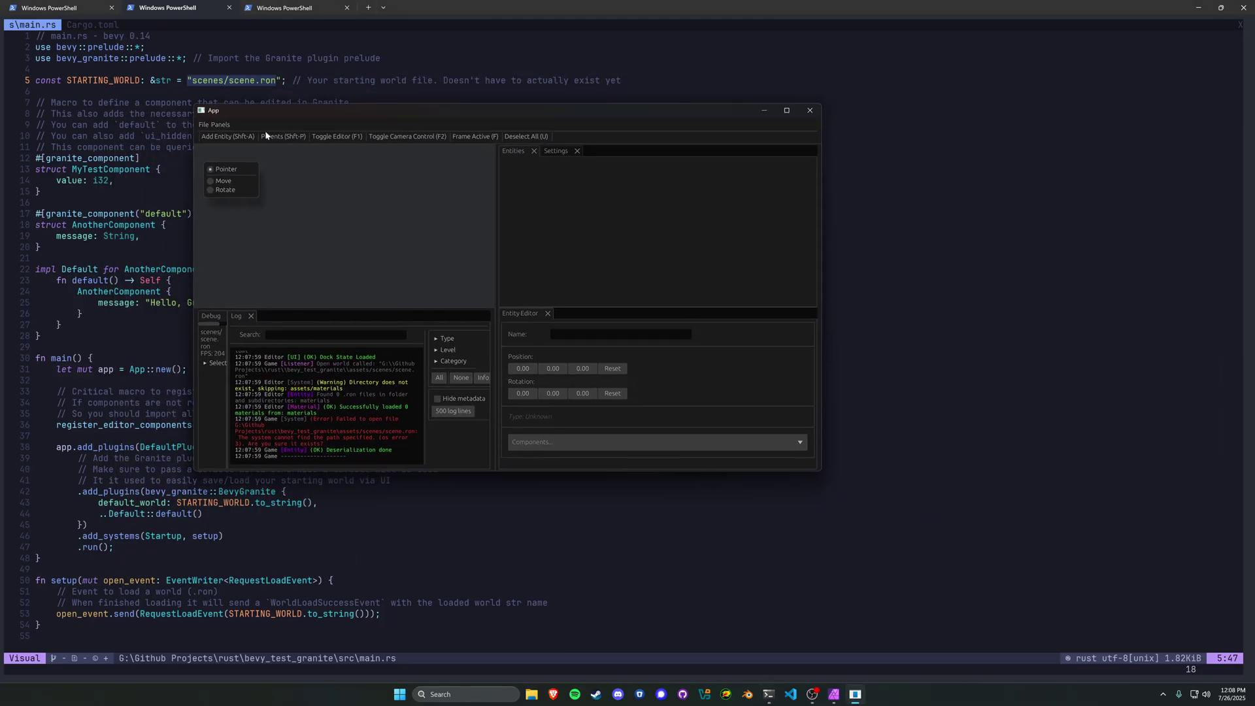
Maximize the Granite editor window, set the interface font scale to 1.4 and write the settings to the config.
click(786, 110)
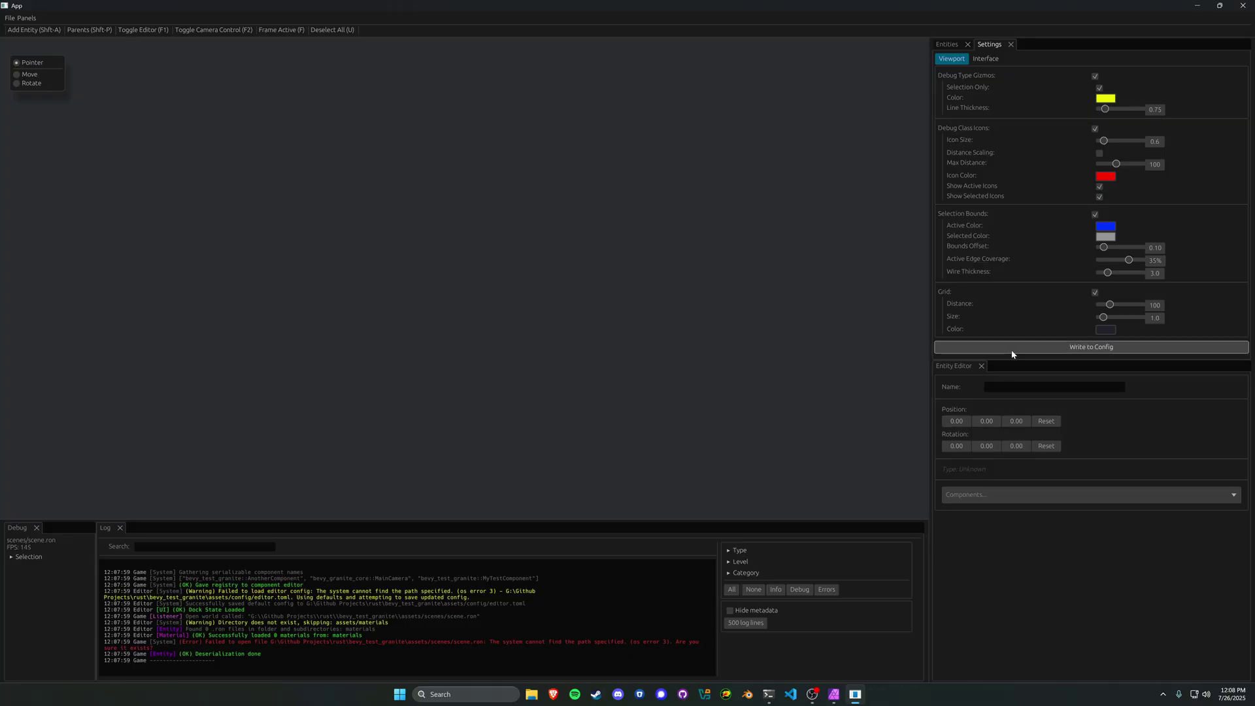
click(985, 59)
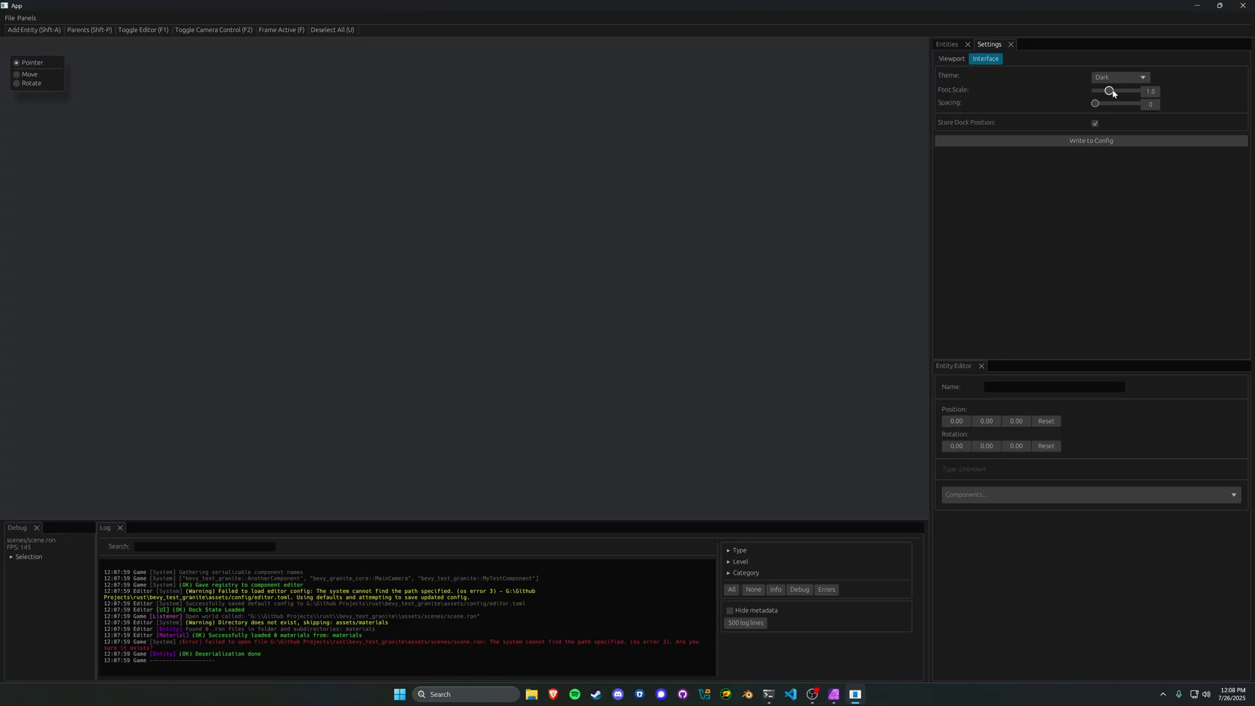
drag(1110, 91, 1120, 100)
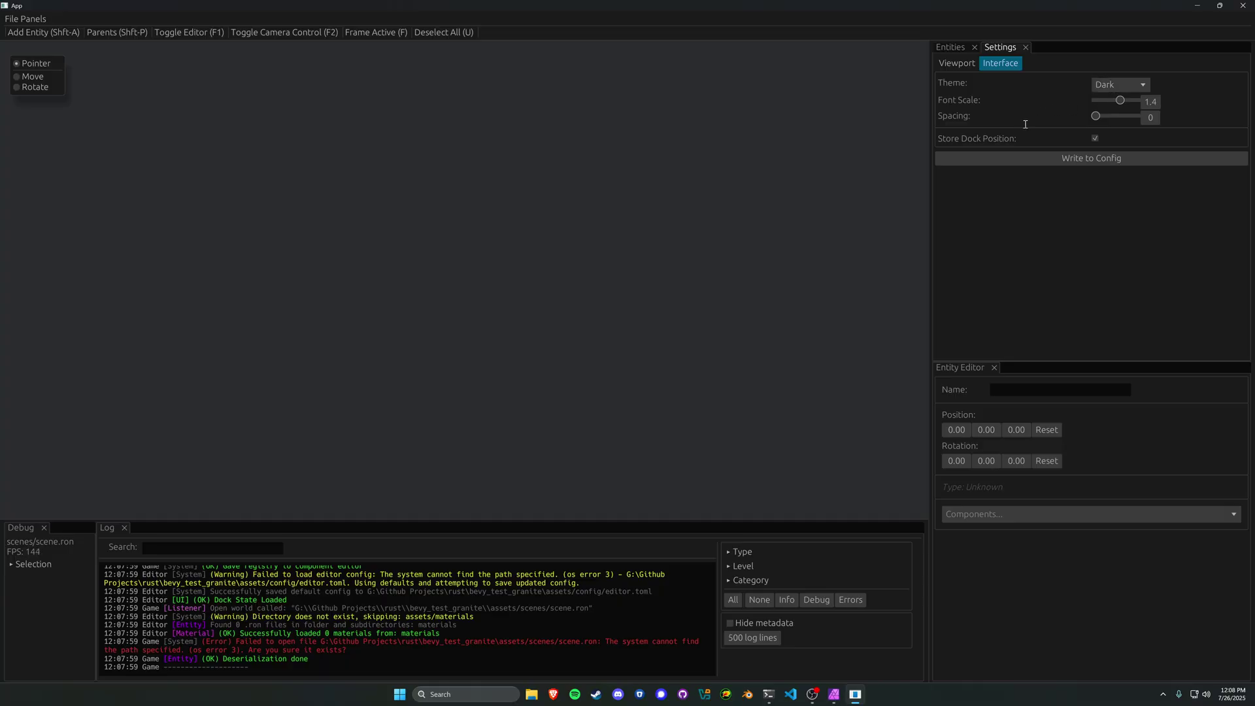
click(1010, 159)
Dock the Entity Editor beside Entities with Settings beneath both, and enlarge Settings until all viewport options fit.
click(964, 66)
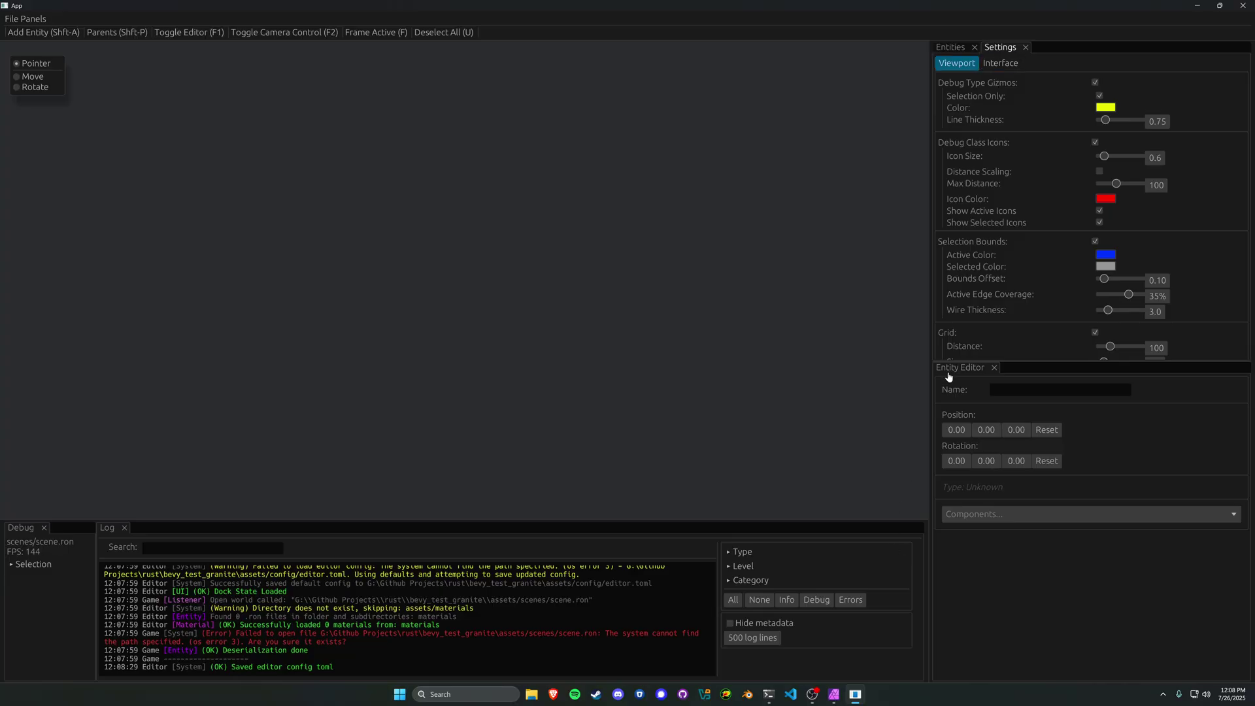
drag(958, 367, 1144, 205)
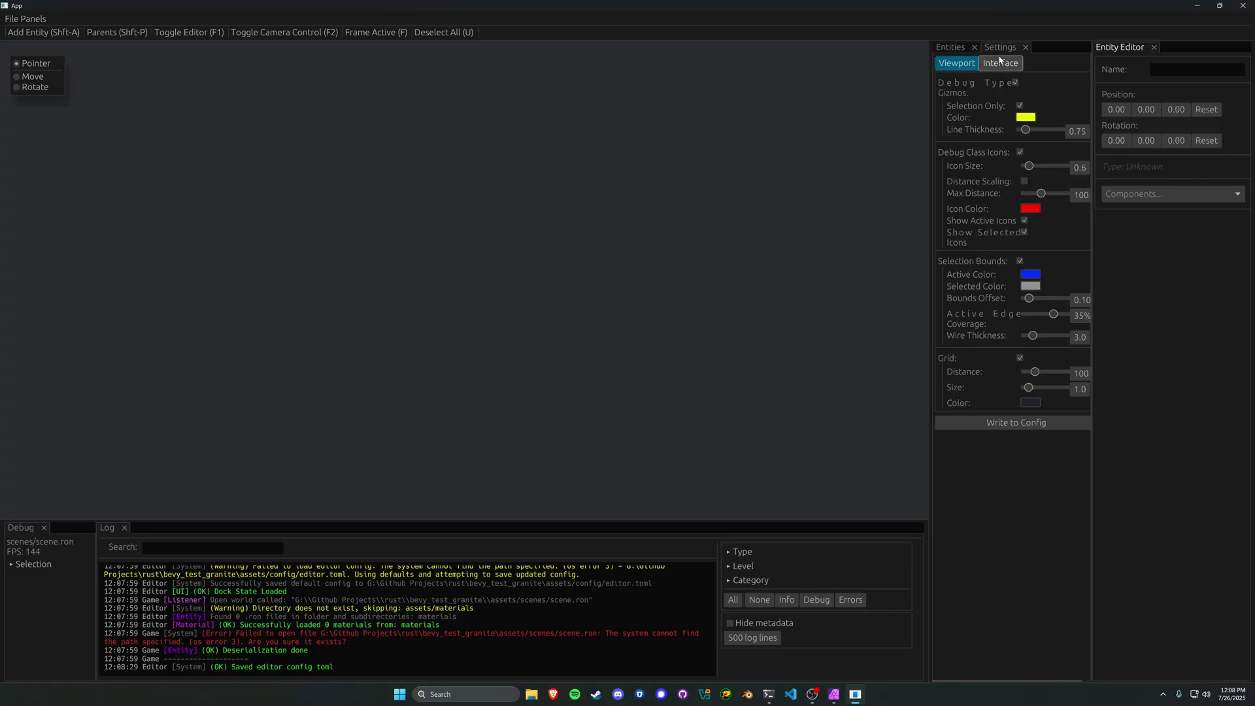
drag(1000, 48, 1151, 425)
drag(951, 56, 1049, 233)
drag(1015, 361, 1018, 391)
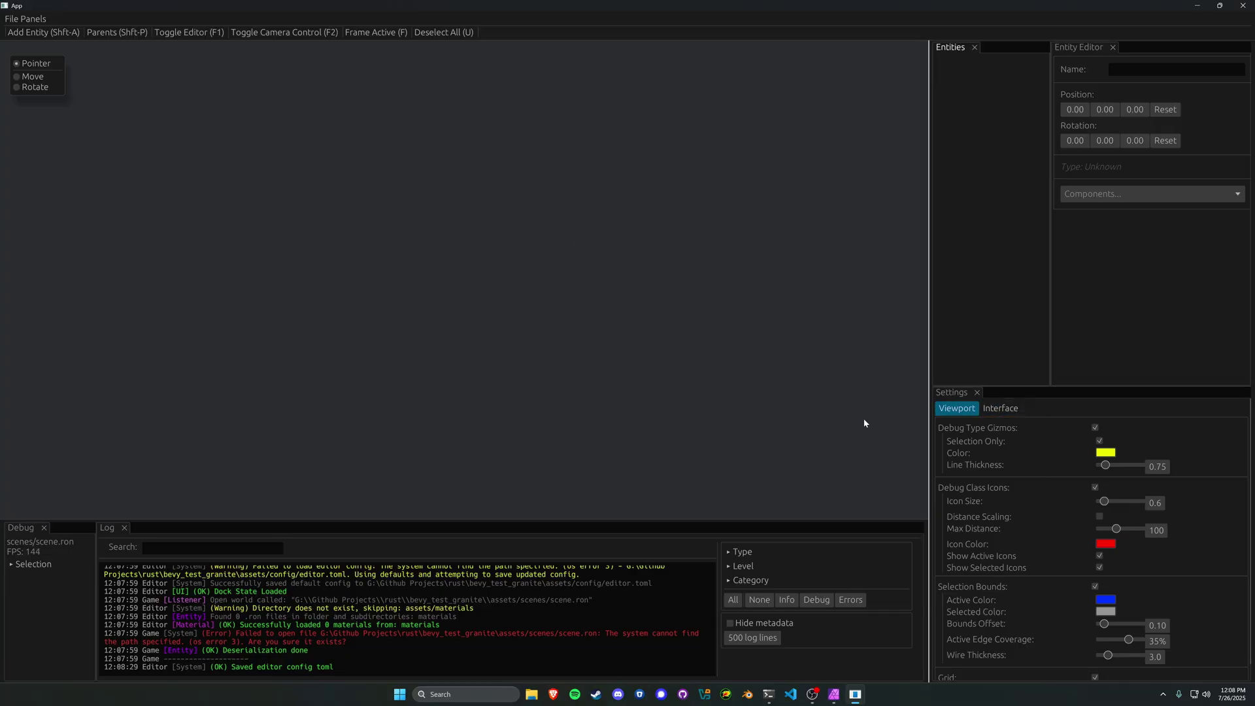
scroll(1042, 498, down, 2)
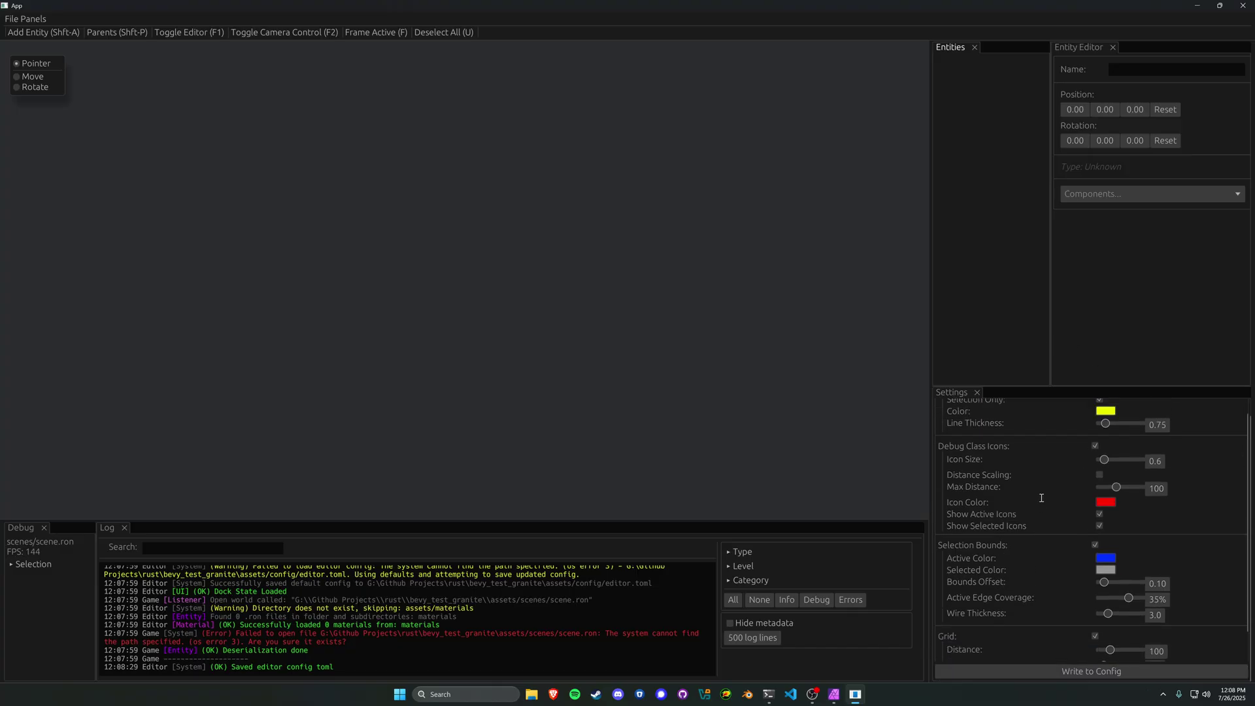
scroll(1042, 498, up, 2)
drag(994, 387, 1007, 268)
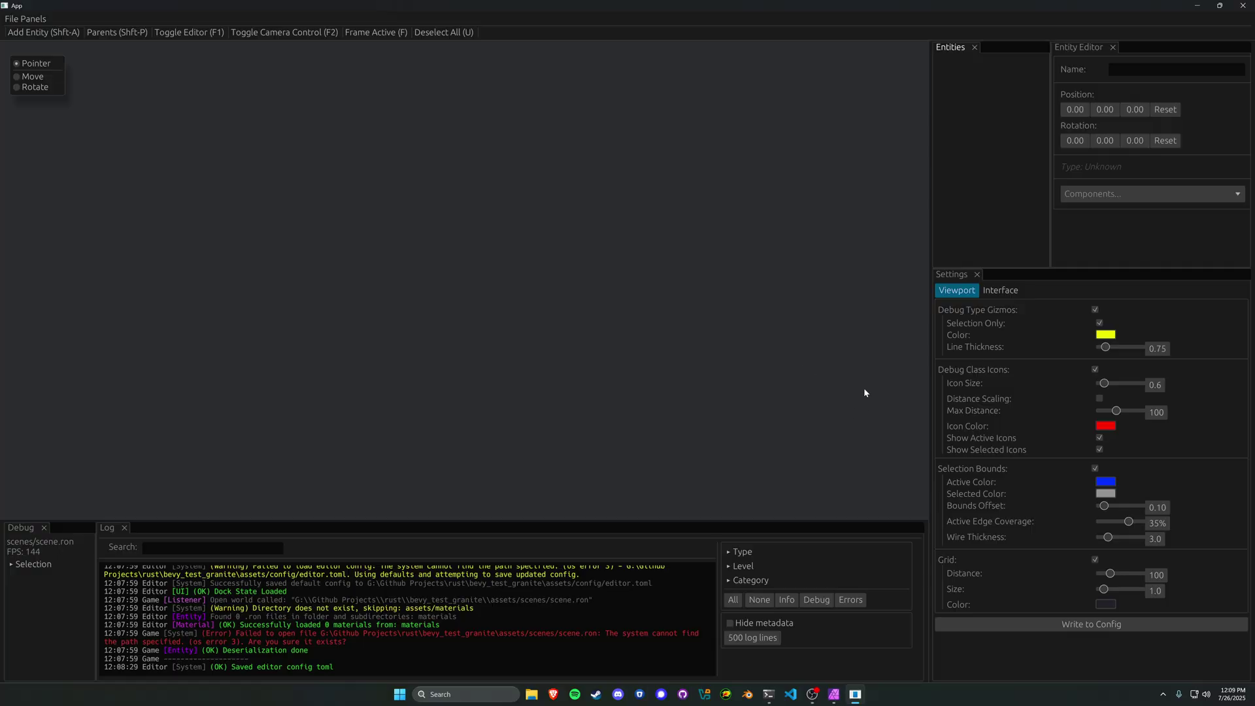
Disable Debug Type Gizmos, Debug Class Icons, Selection Bounds and Grid in the viewport settings, and enable all four again.
click(1003, 291)
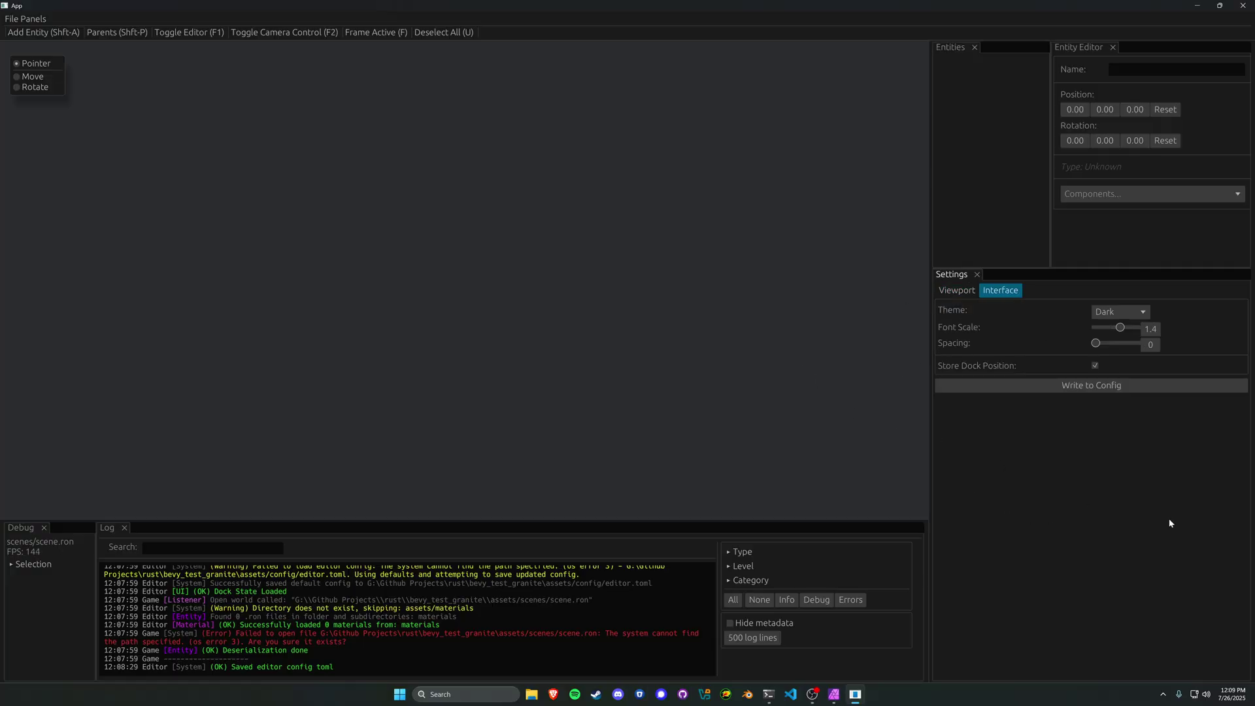
click(946, 289)
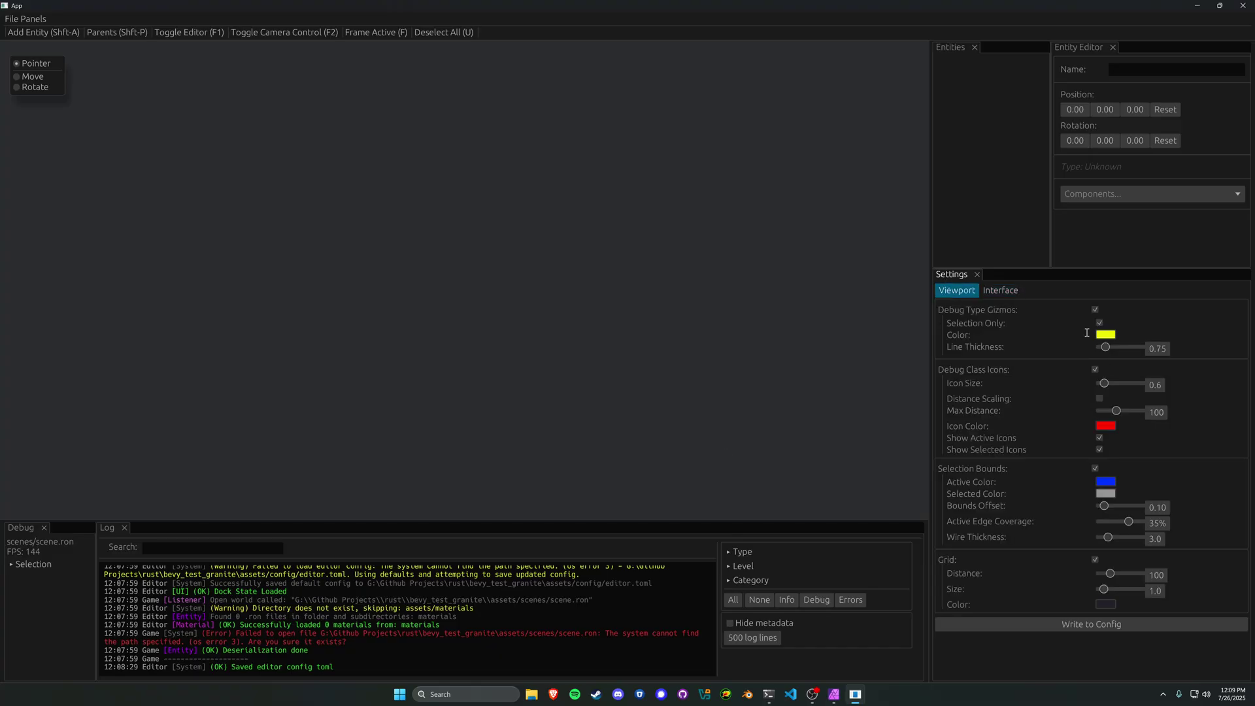
click(1095, 310)
click(1095, 329)
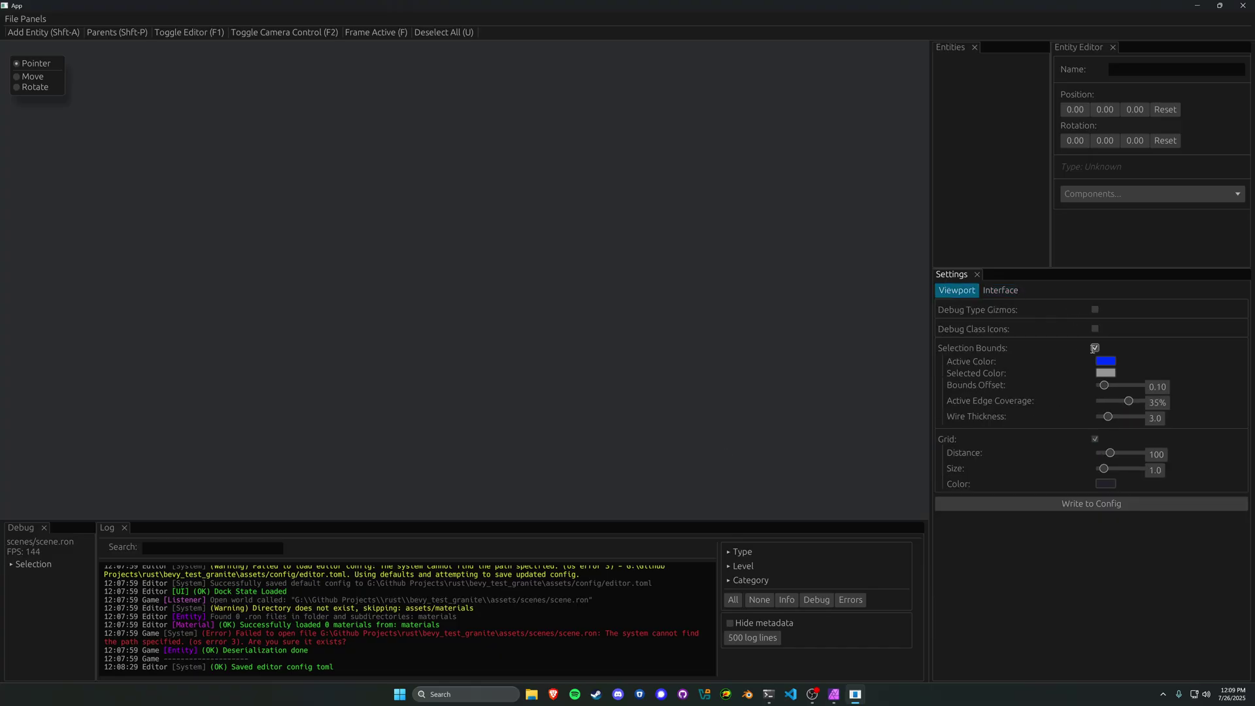
click(1095, 348)
click(1095, 369)
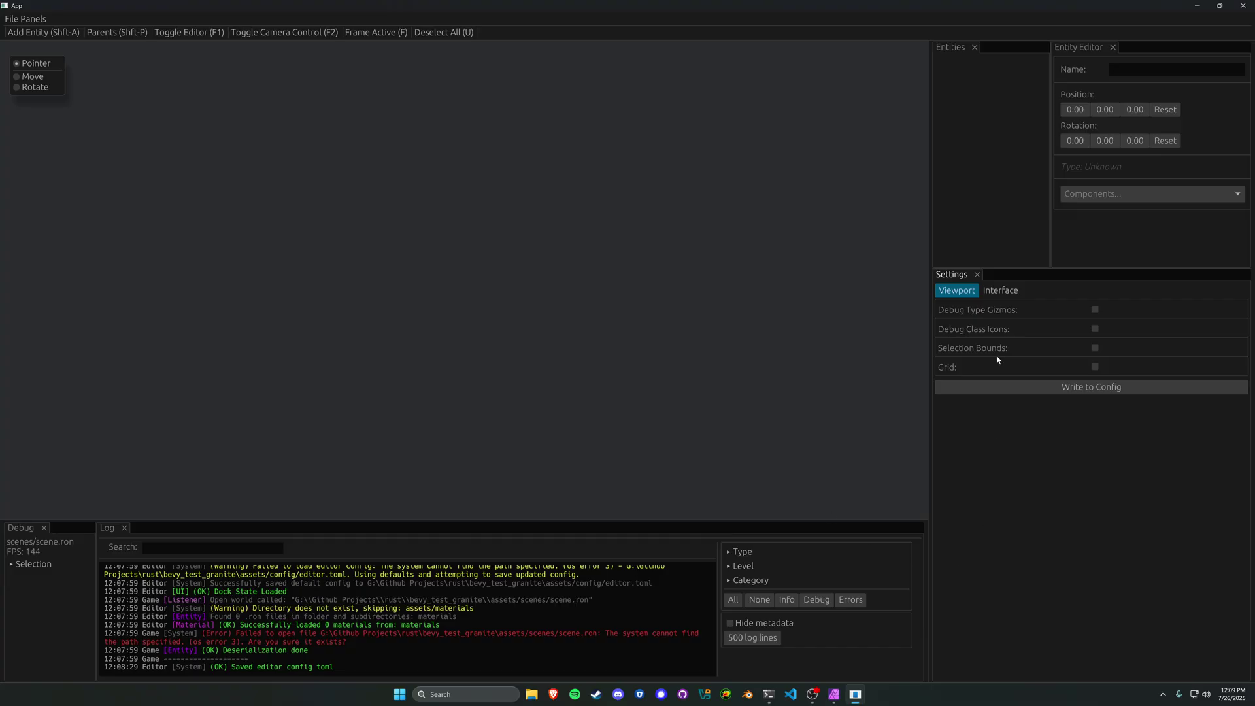
click(1097, 369)
click(1095, 348)
click(1095, 329)
click(1095, 309)
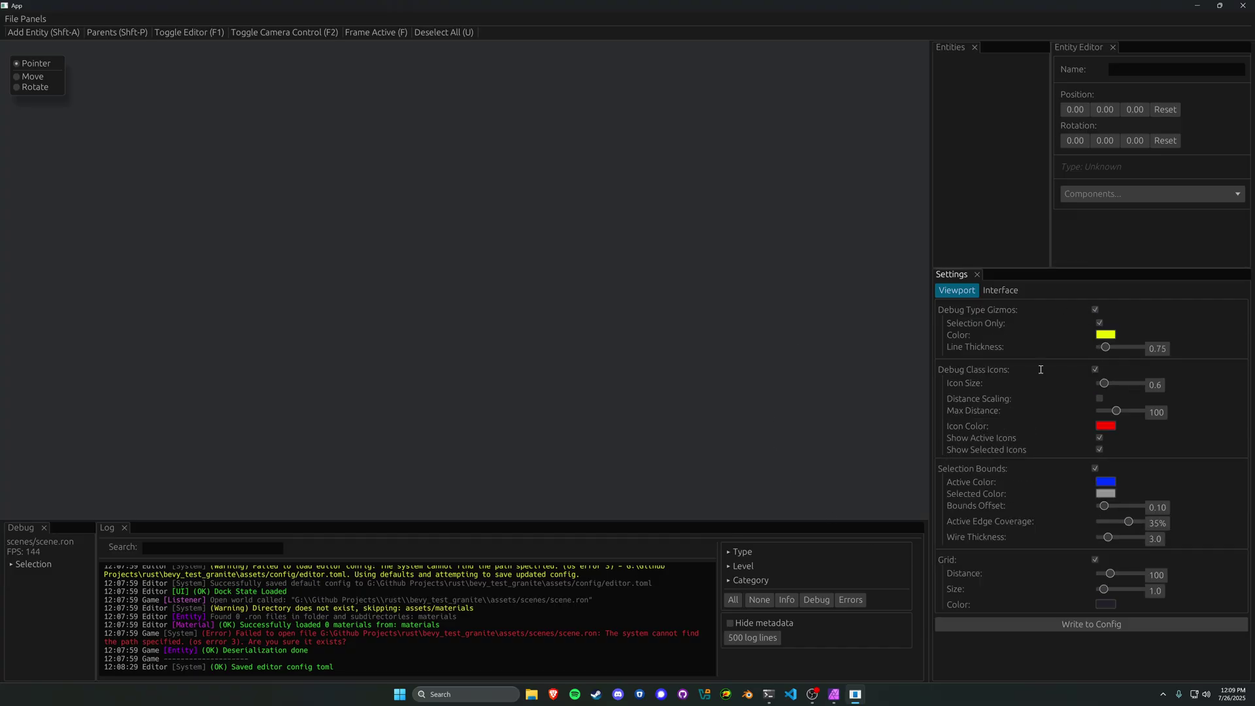
Make the Settings panel slightly shorter and compare its Interface and Viewport pages.
drag(1024, 269, 1024, 298)
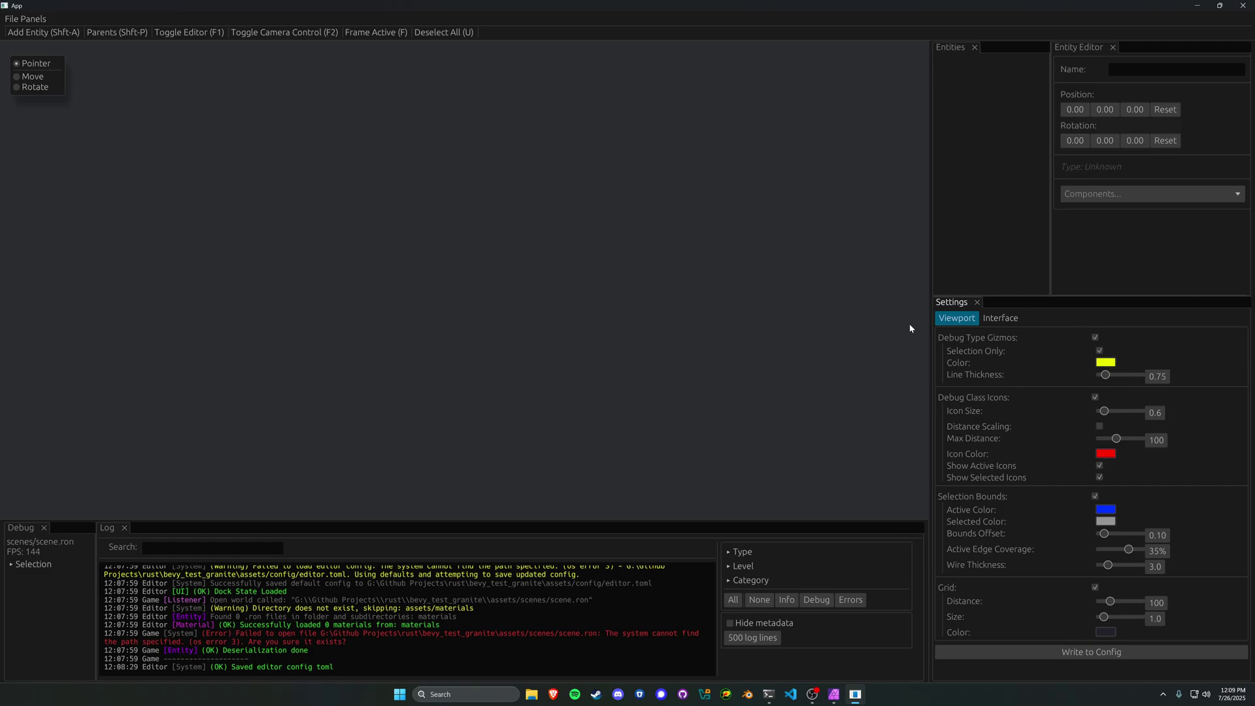
click(997, 318)
click(952, 319)
Examine the log's Category and Level filter options and collapse them again.
click(735, 581)
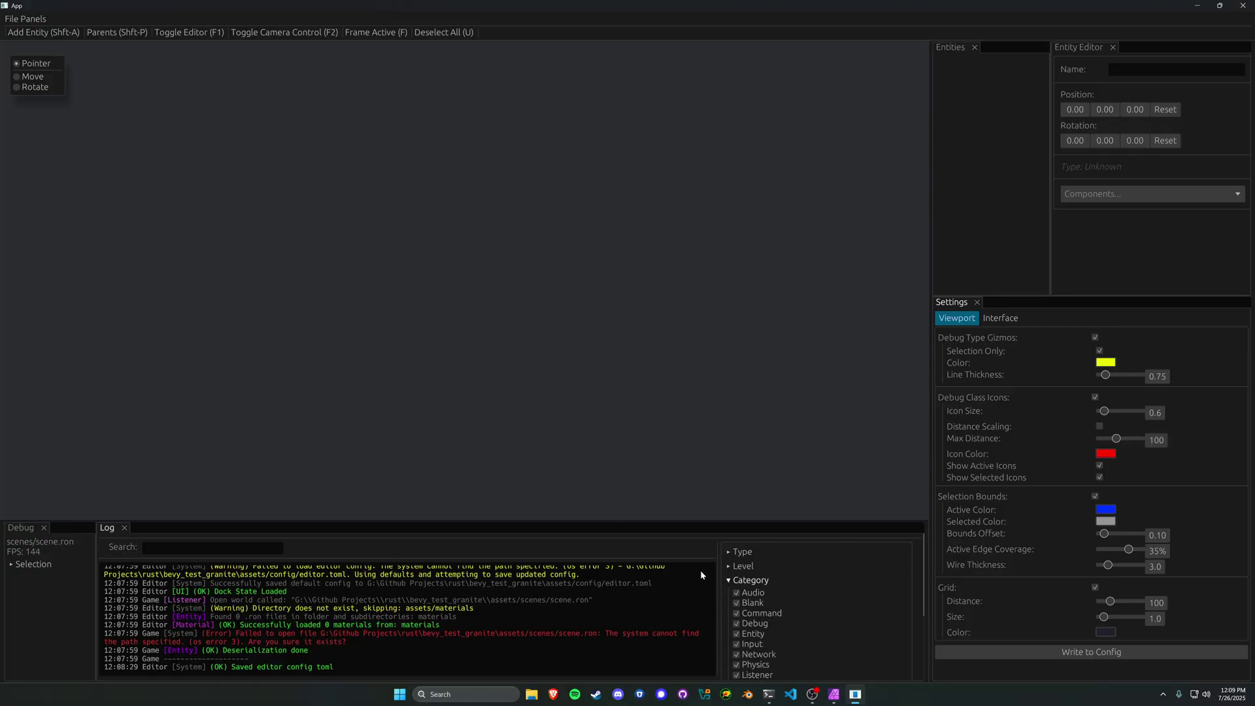
click(743, 566)
click(744, 567)
click(745, 580)
Cycle the log through the None, Info, Debug and All filter presets to compare the messages shown.
click(759, 599)
click(788, 600)
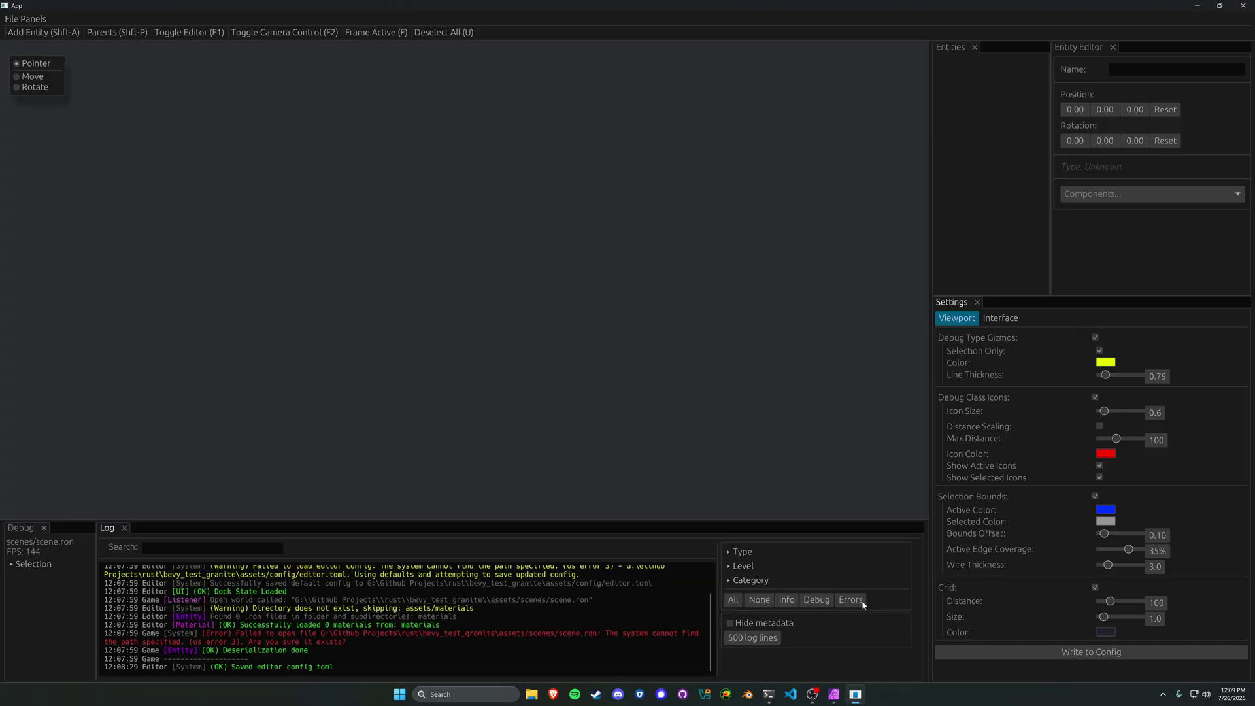
click(815, 599)
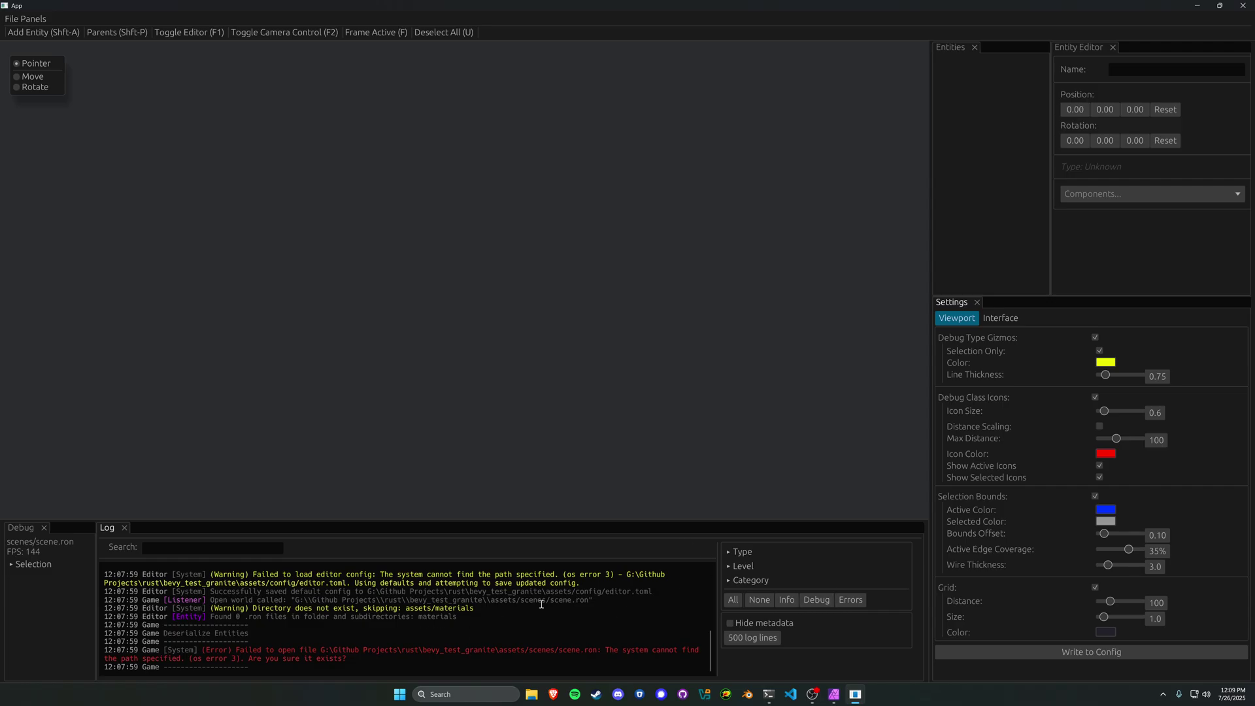
click(758, 599)
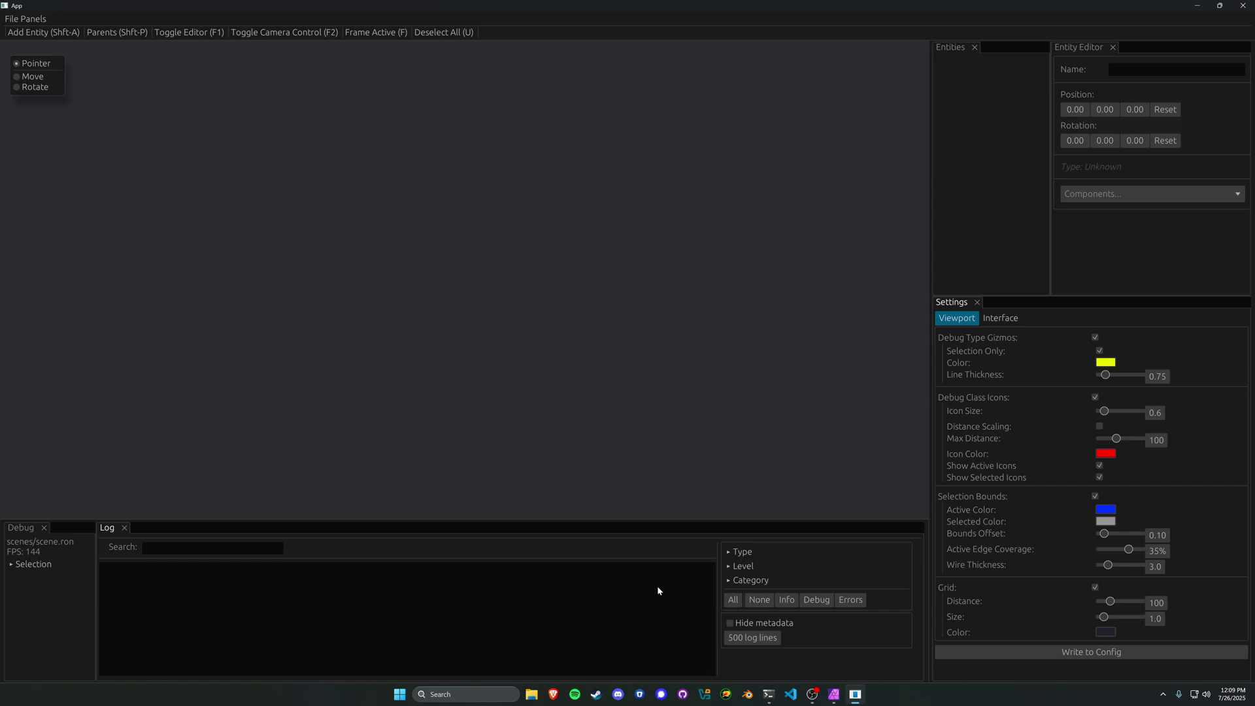
click(733, 600)
click(782, 600)
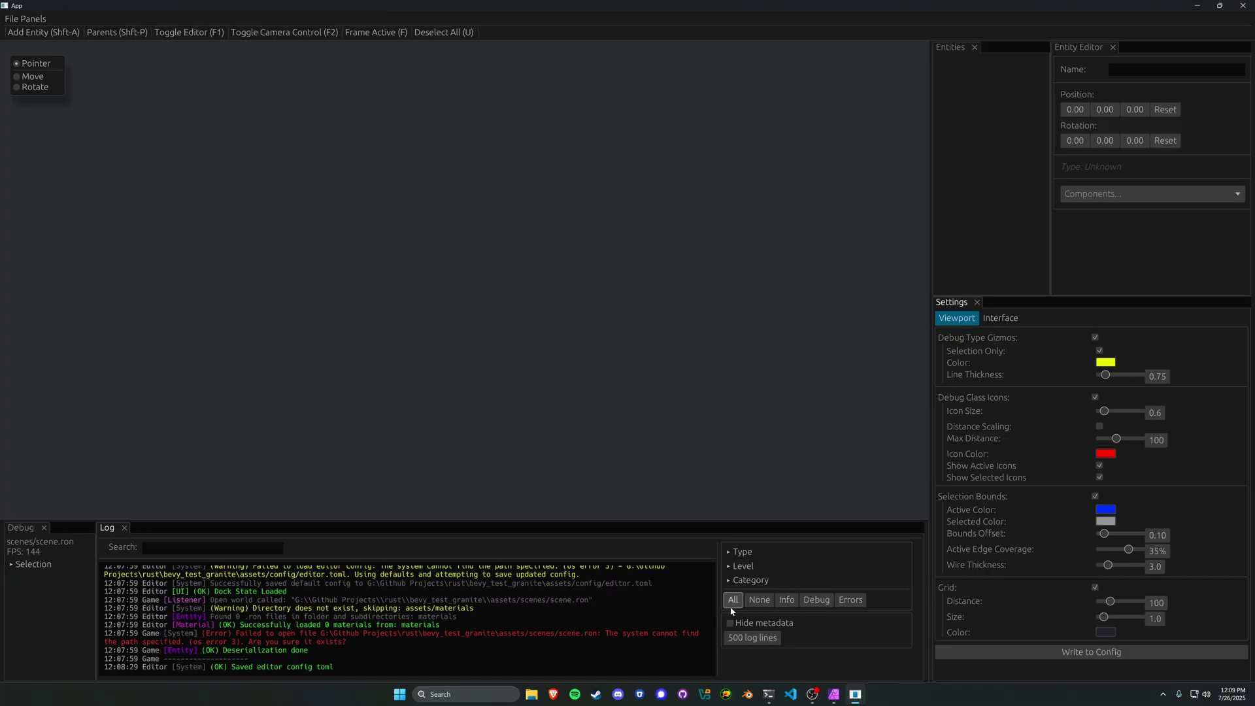
click(732, 599)
click(787, 599)
click(817, 600)
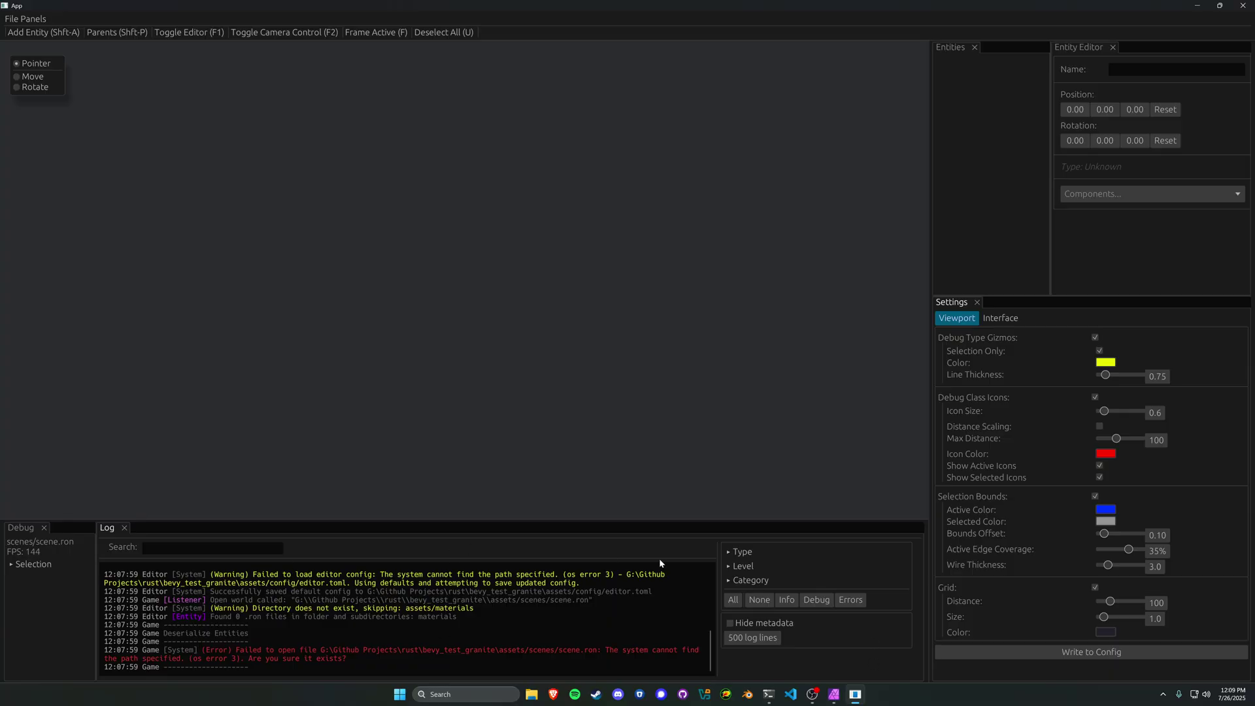
click(760, 600)
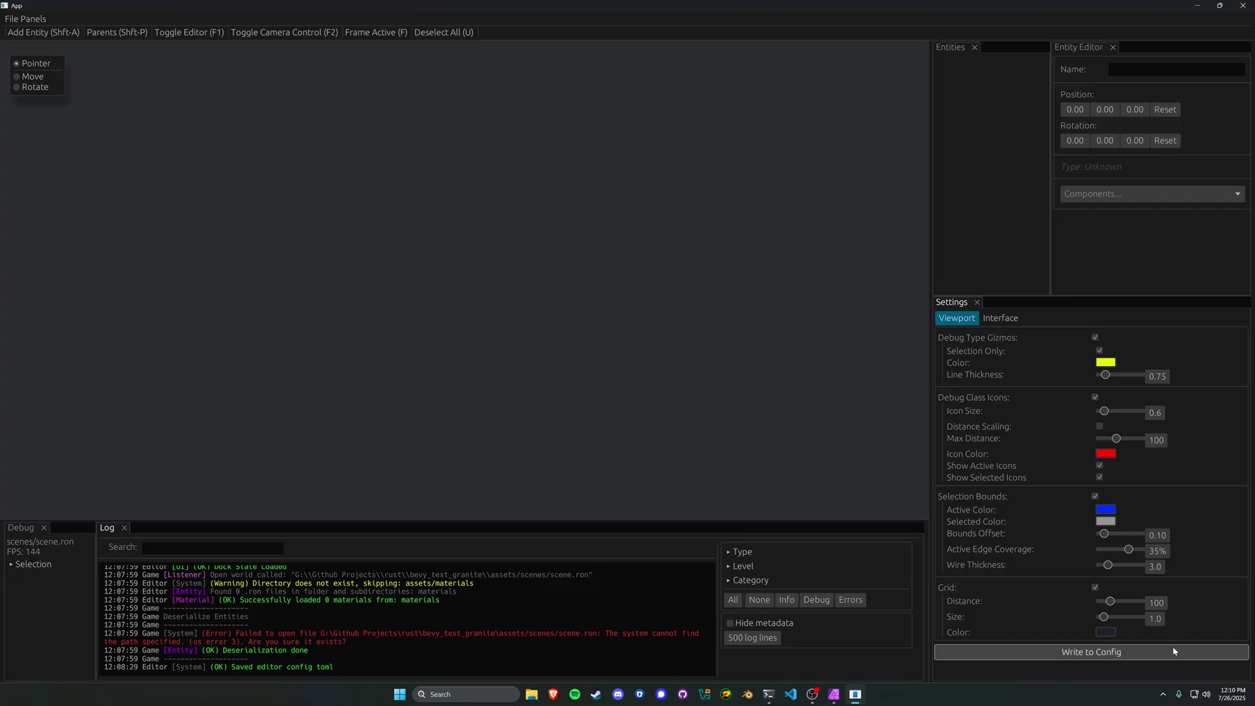
Write the current editor settings and panel layout to the config.
click(1210, 651)
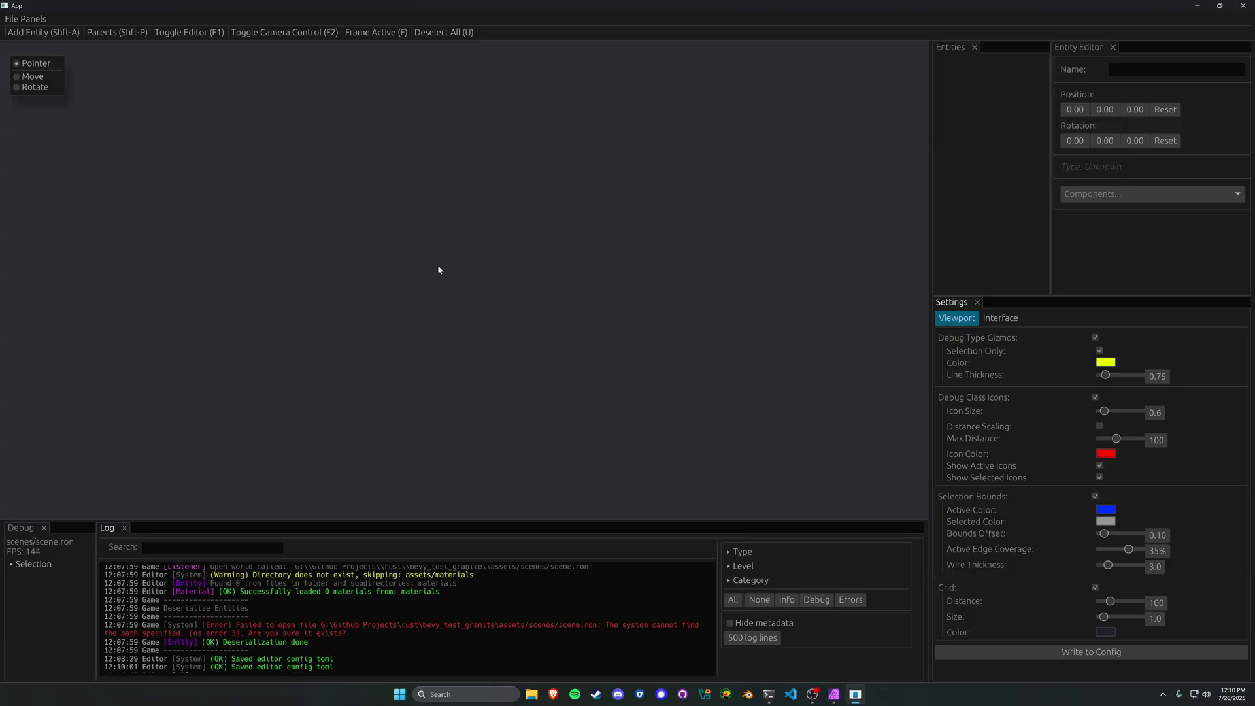
Add a Camera 3D entity to the scene and shrink the Settings panel to give the entity panels more height.
key(shift+a)
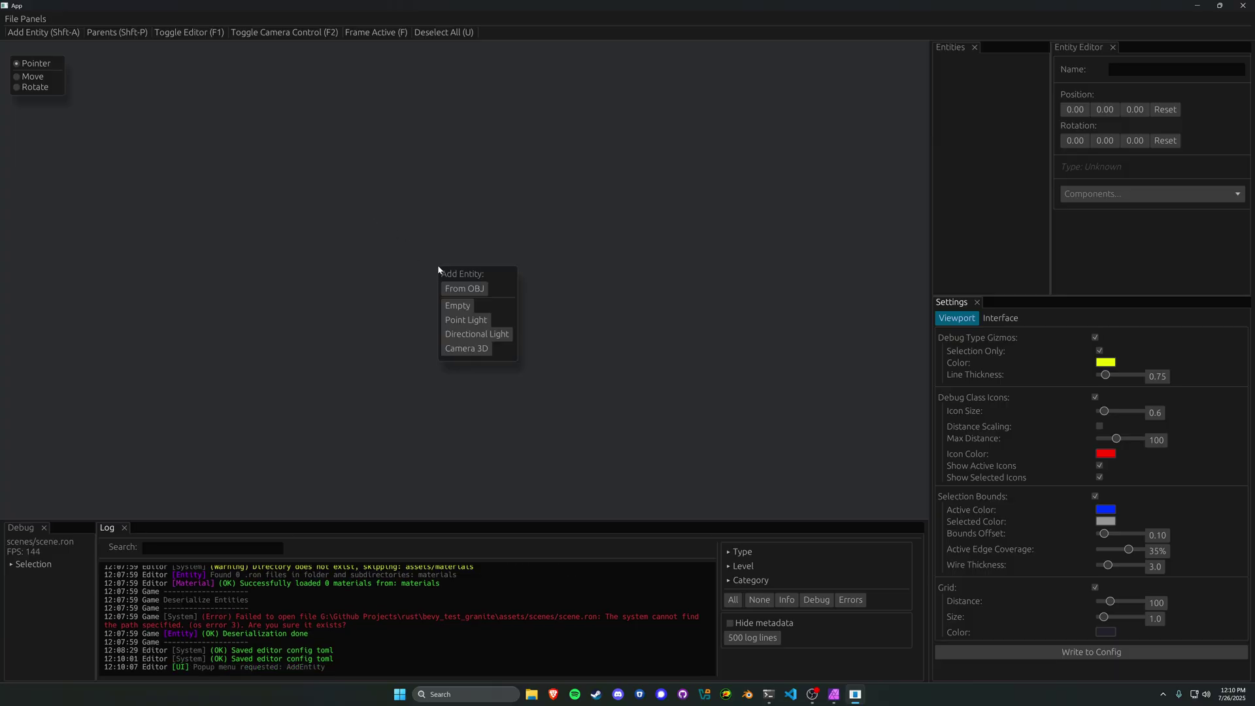
click(455, 350)
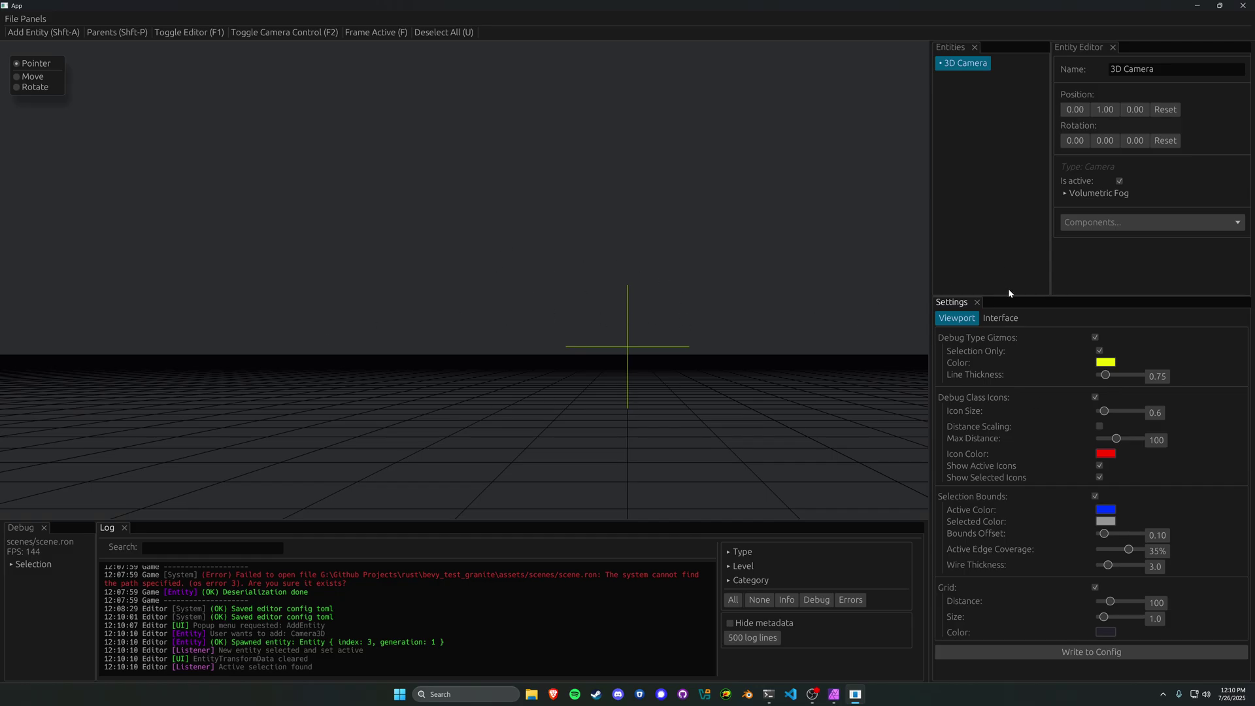
drag(1008, 295, 1011, 472)
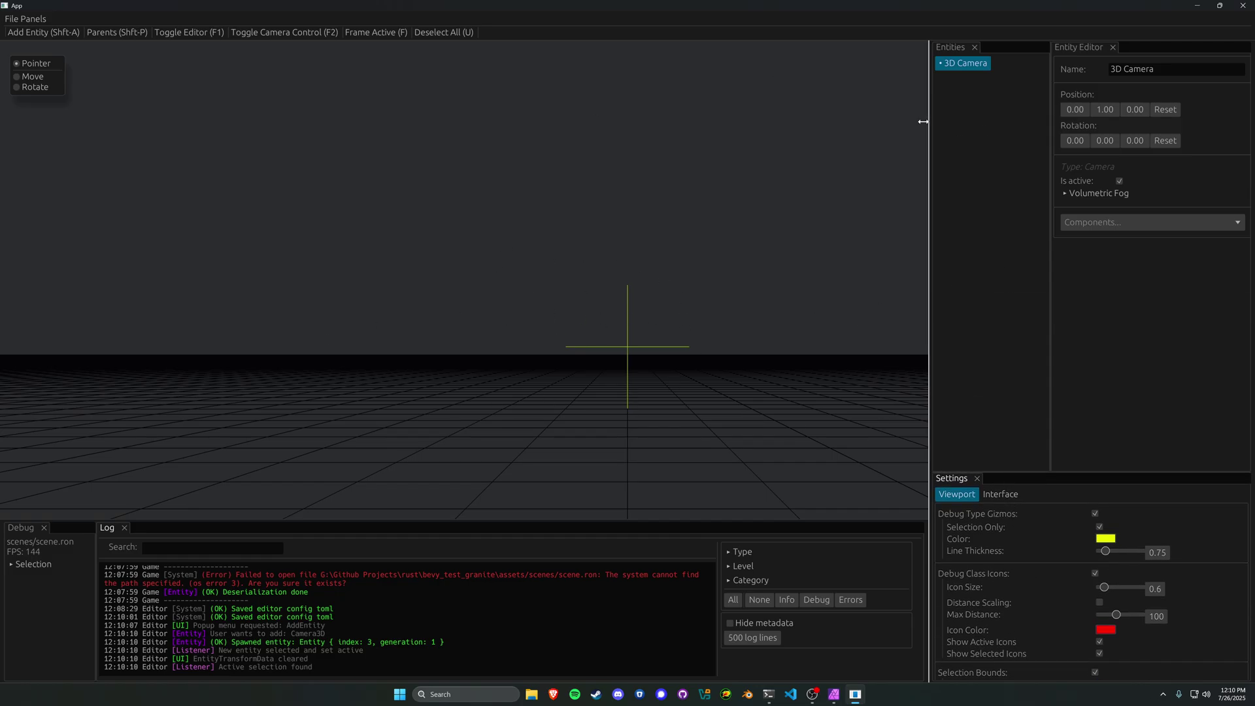
Browse the available component groups and add the MainCamera component from bevy_granite_core to the 3D Camera.
click(1114, 223)
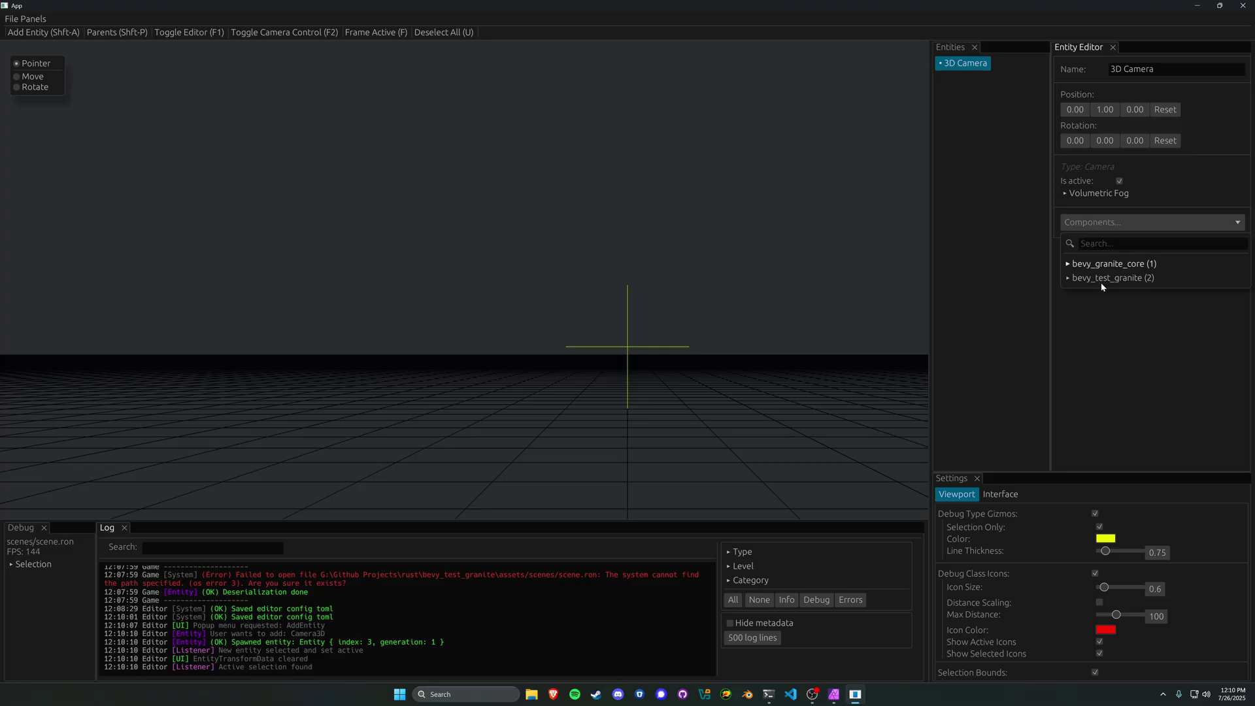
click(1121, 282)
click(1096, 277)
click(1092, 264)
click(1102, 279)
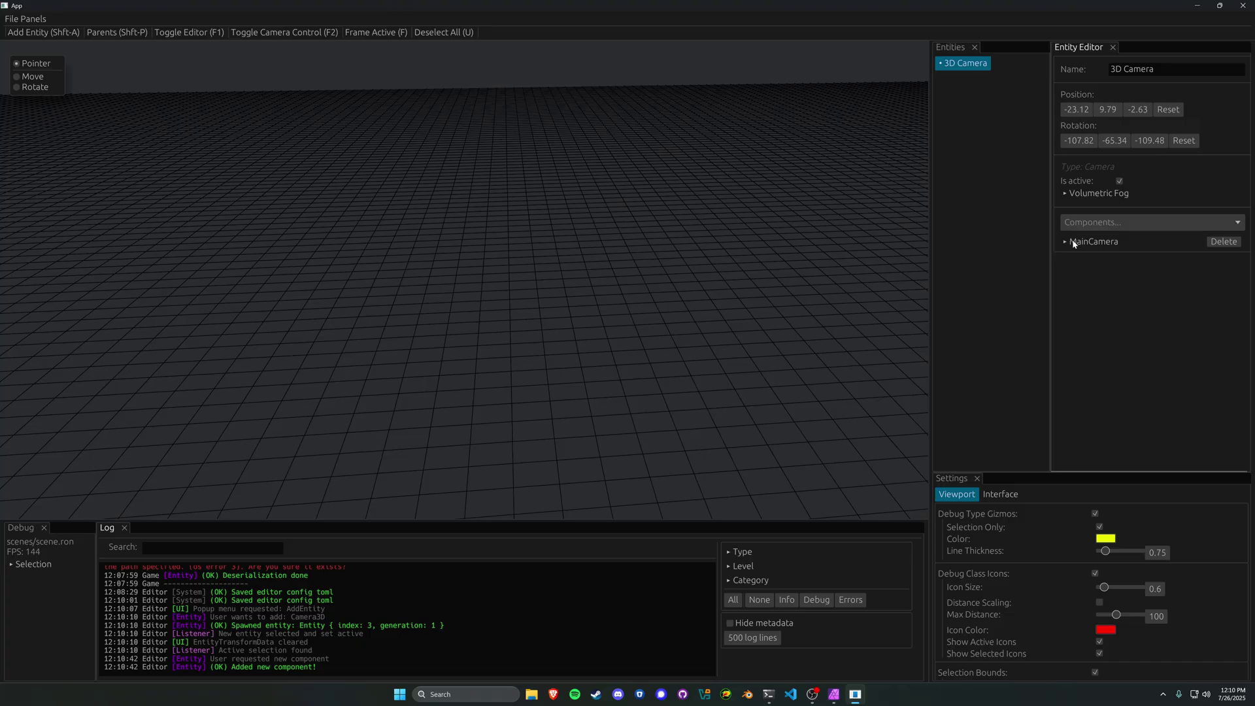
Switch the camera's active state off and back on, and briefly enable its volumetric fog before disabling it again.
click(1120, 181)
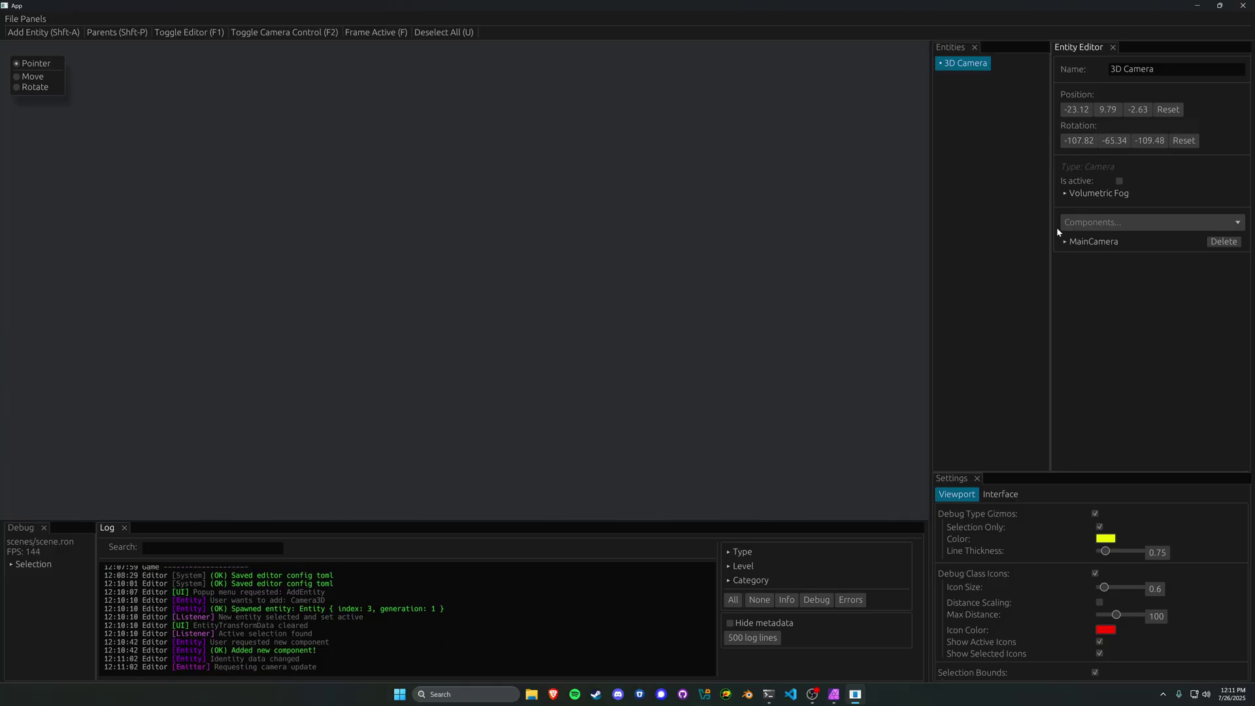
click(1119, 181)
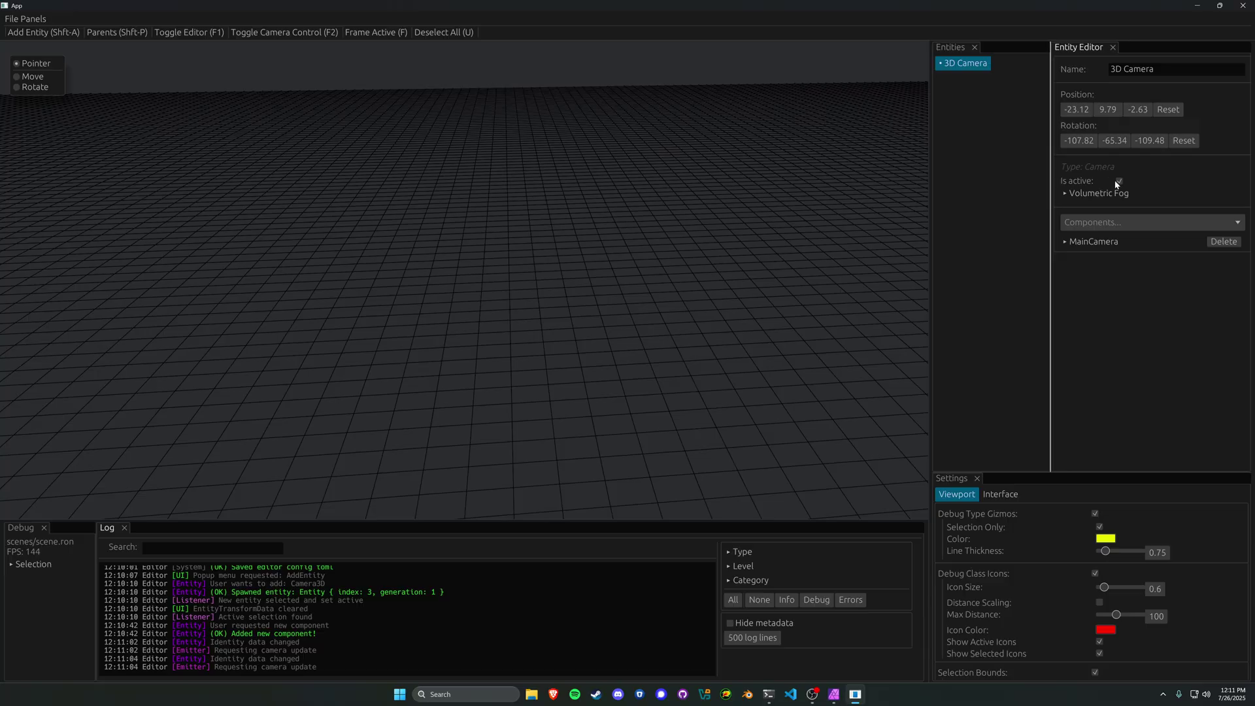
click(1072, 195)
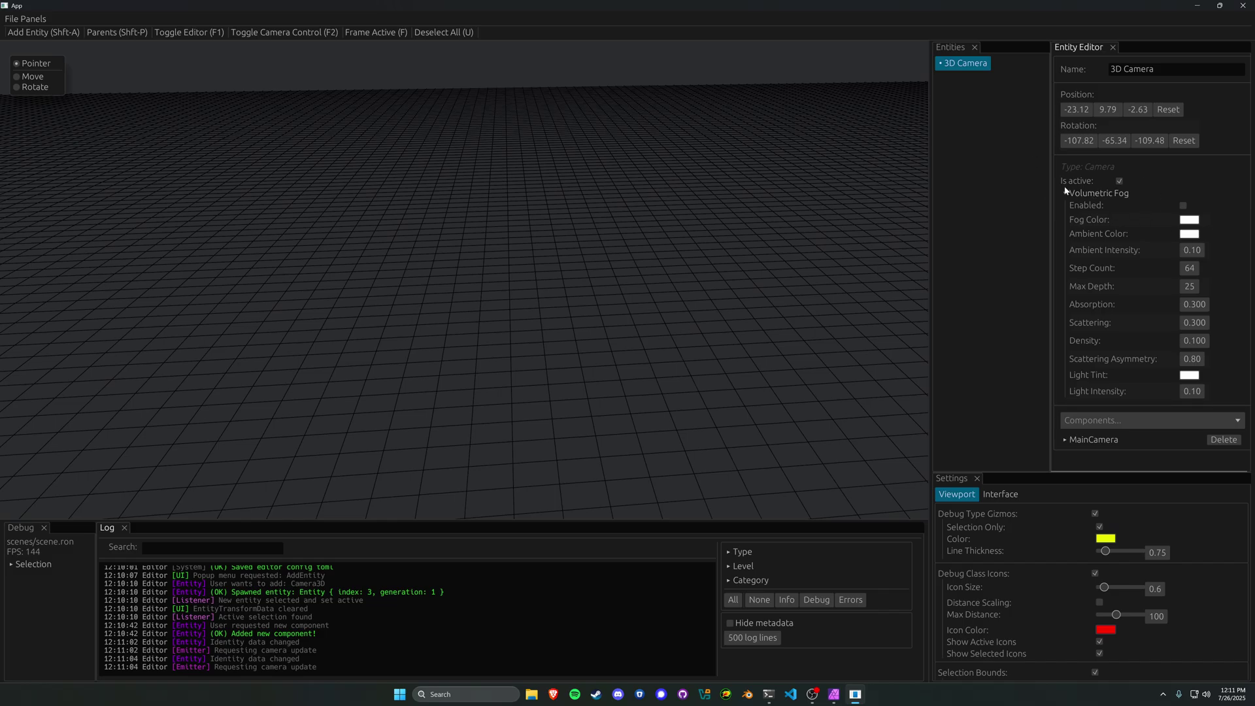
click(1183, 205)
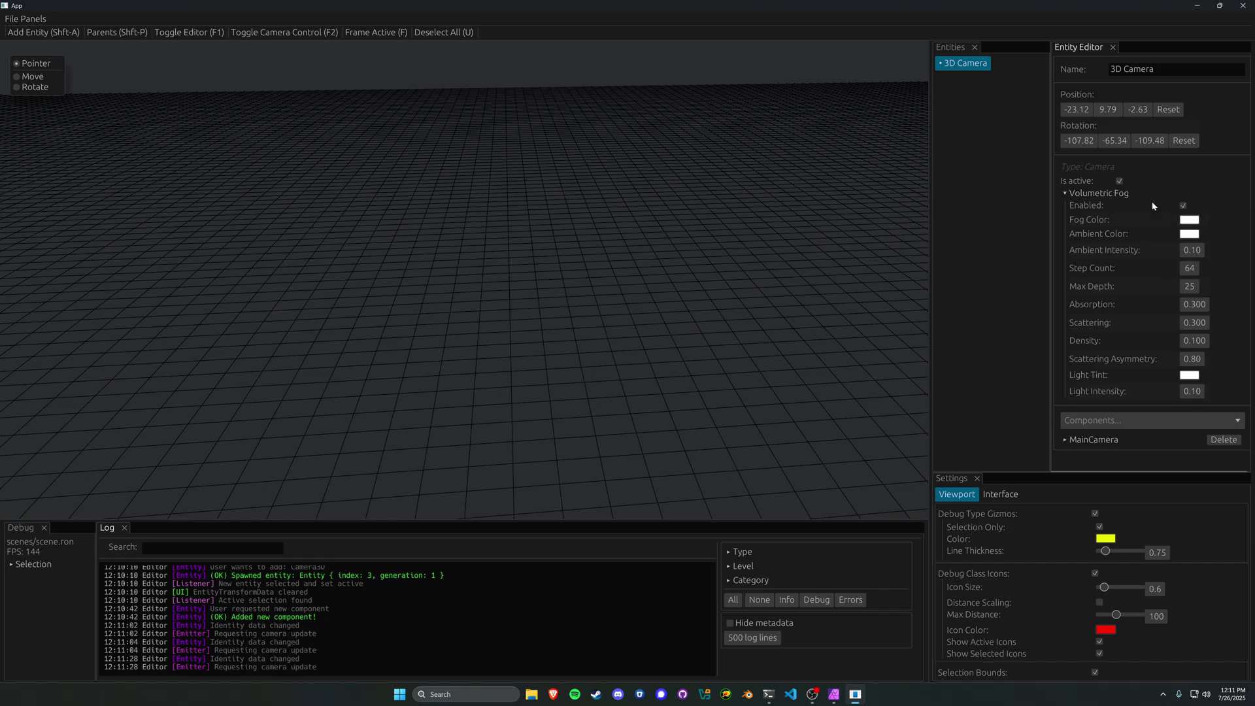
click(1183, 206)
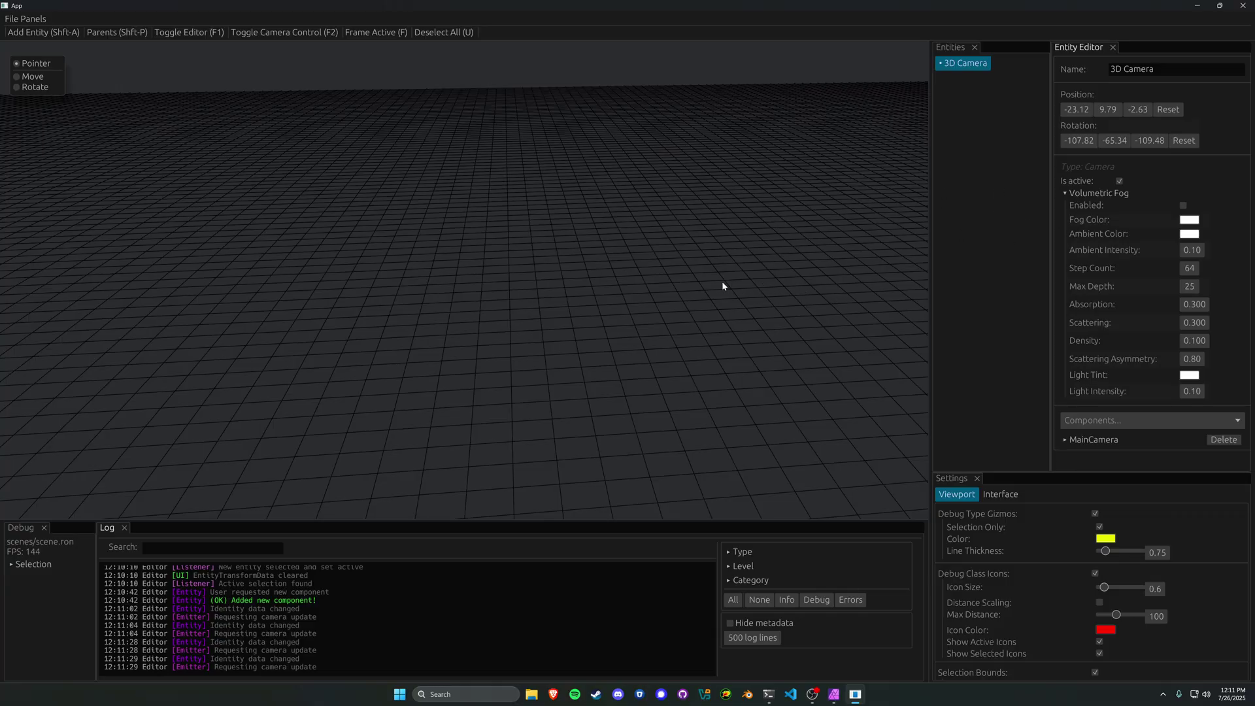
Add a Directional Light entity, switch to the Move gizmo and enable volumetric fog on the light.
key(shift+a)
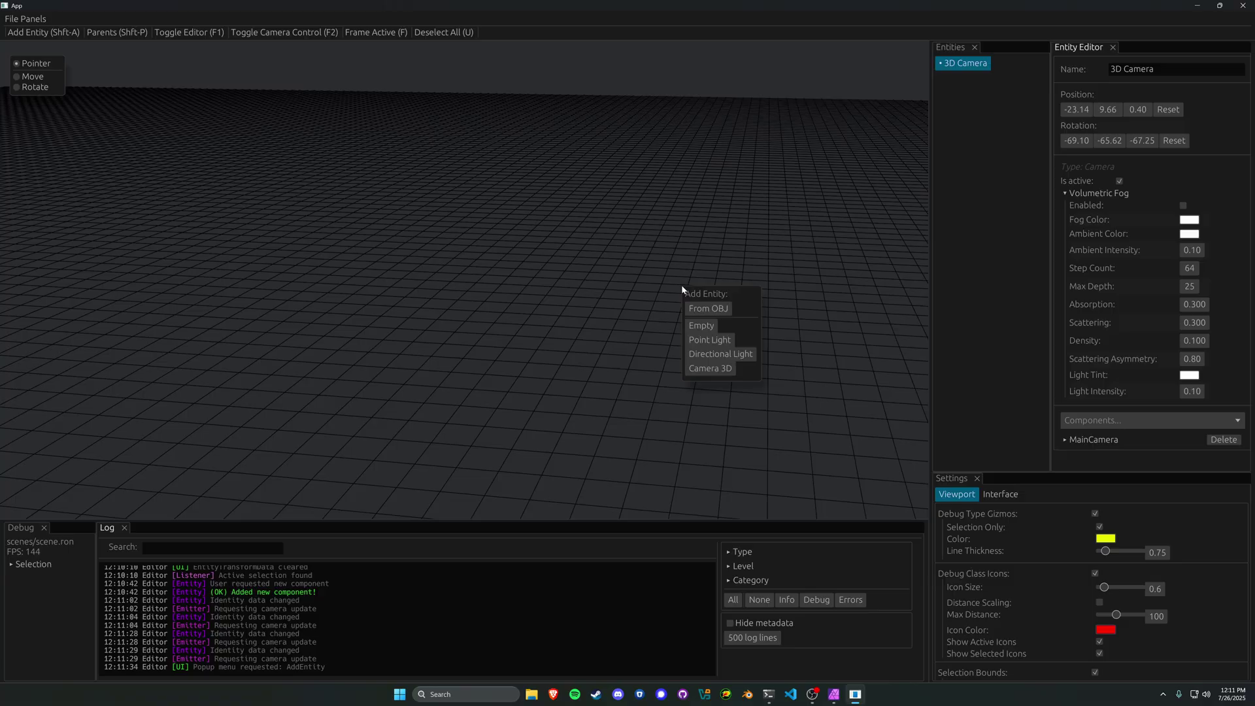
click(719, 354)
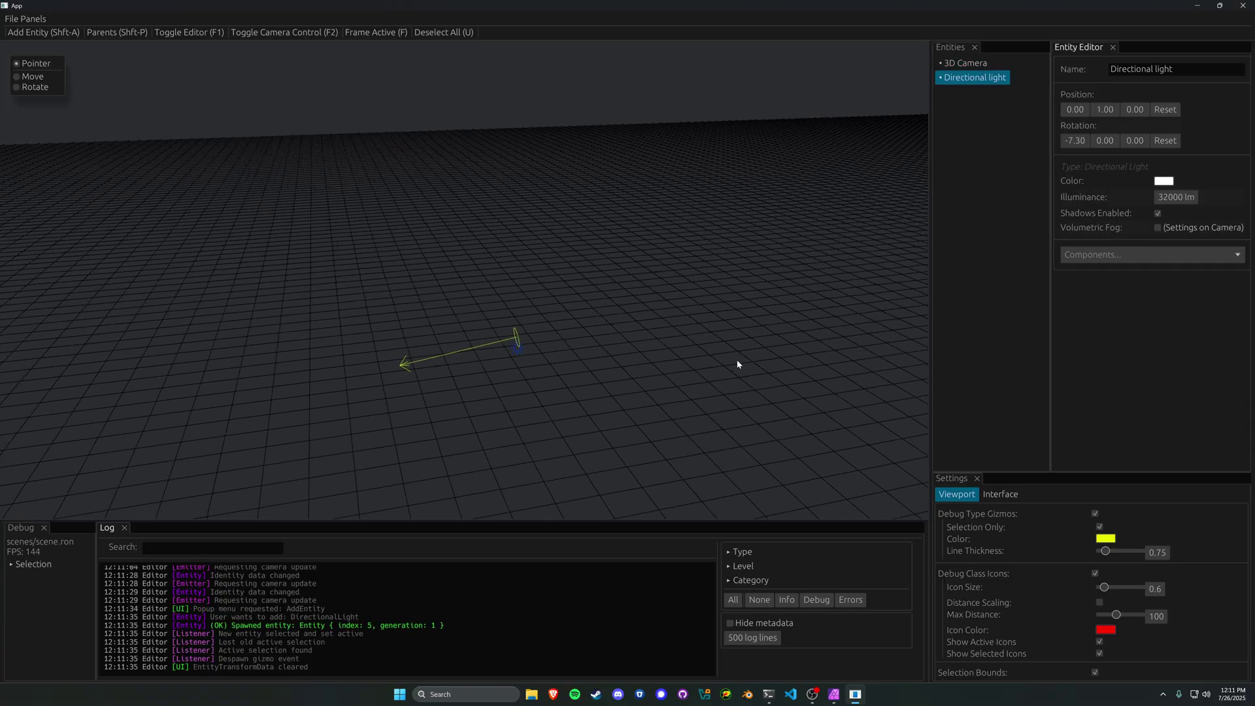
key(w)
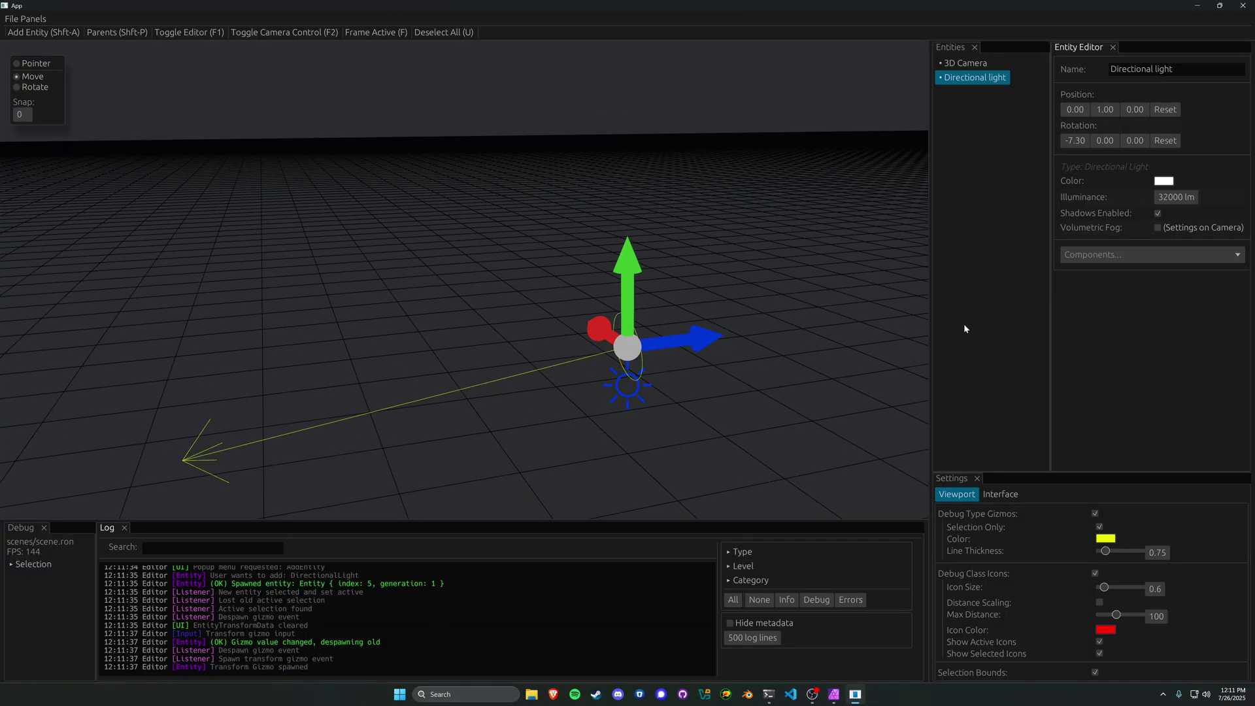
click(1157, 228)
scroll(690, 273, down, 2)
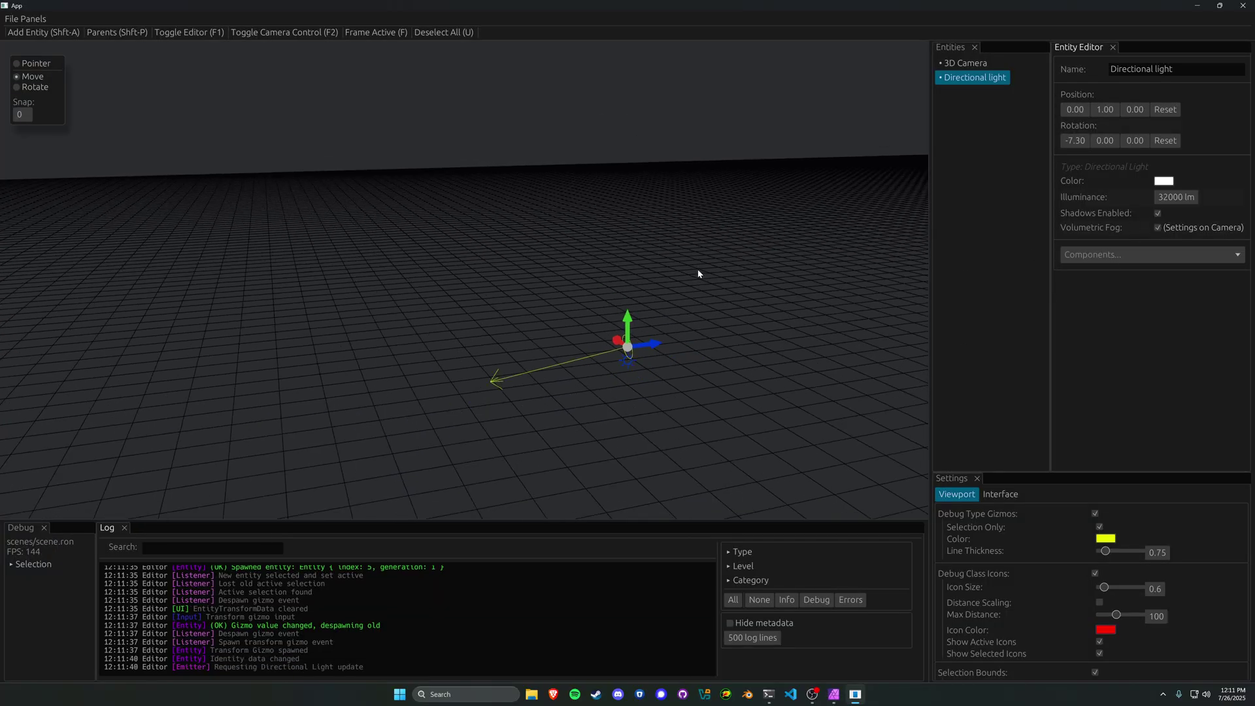
Enable volumetric fog on the 3D Camera and save the scene.
click(965, 62)
middle_drag(595, 294, 446, 172)
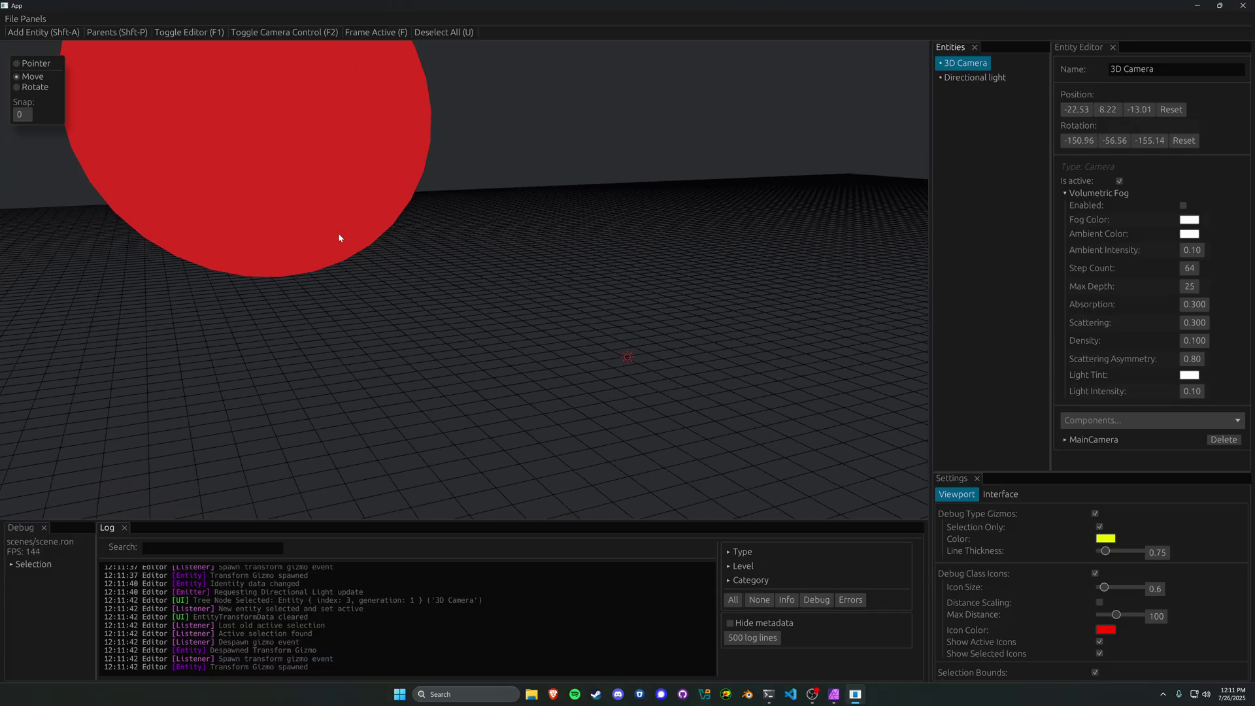
click(595, 230)
click(966, 63)
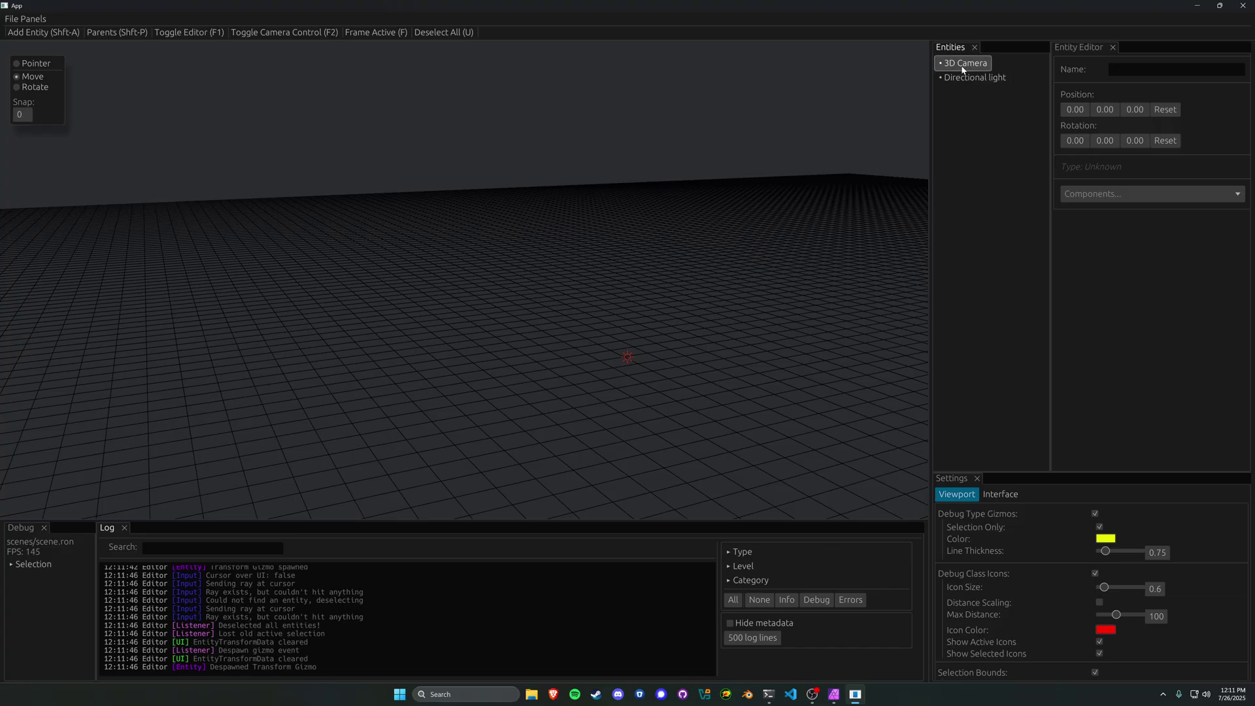
middle_drag(597, 330, 393, 336)
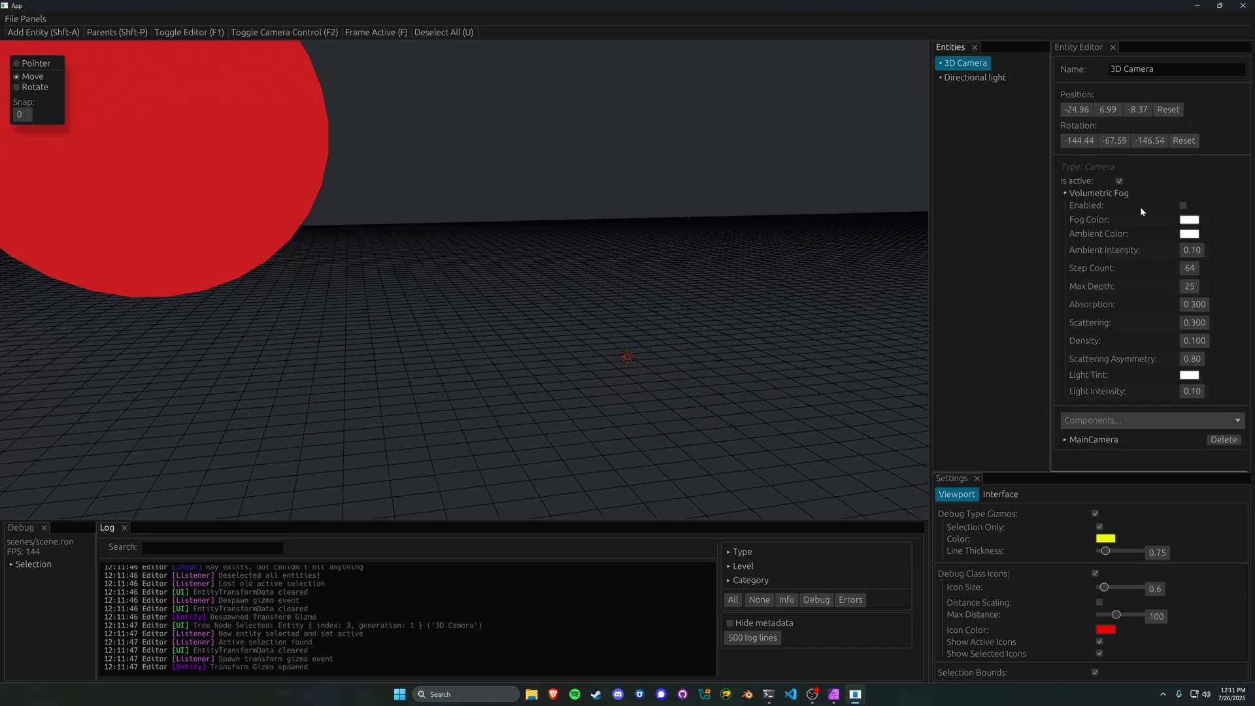
click(1183, 205)
mouse_move(663, 349)
middle_down()
mouse_move(754, 353)
mouse_move(819, 334)
mouse_move(804, 347)
mouse_move(659, 347)
middle_up()
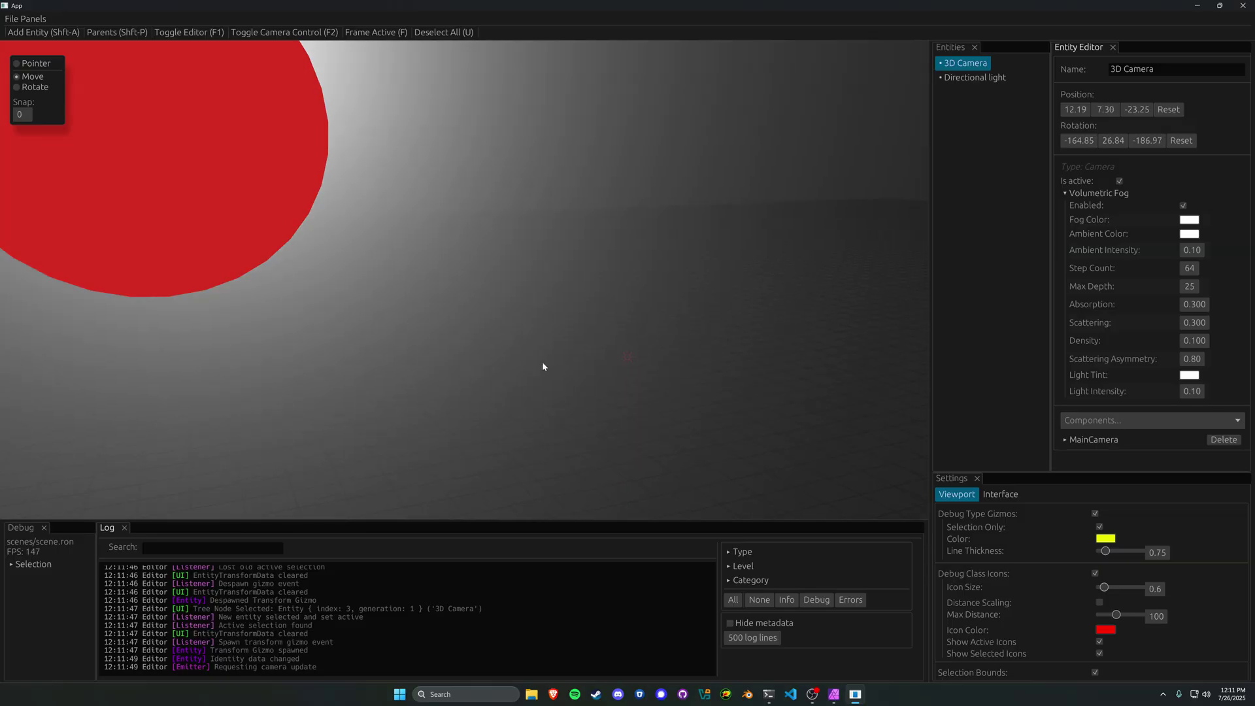
key(ctrl+s)
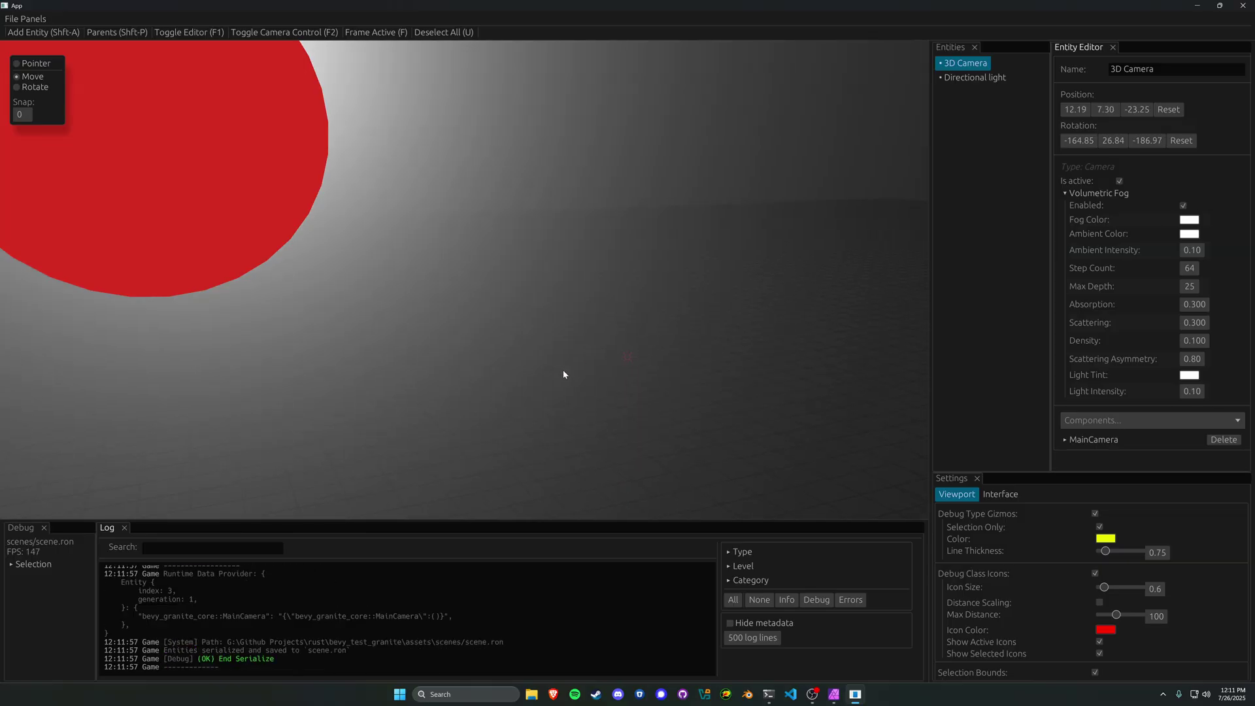
Switch to the terminal code editor and open assets\scenes\scene.ron in a new tab.
click(1200, 5)
click(292, 269)
text(:tabnew)
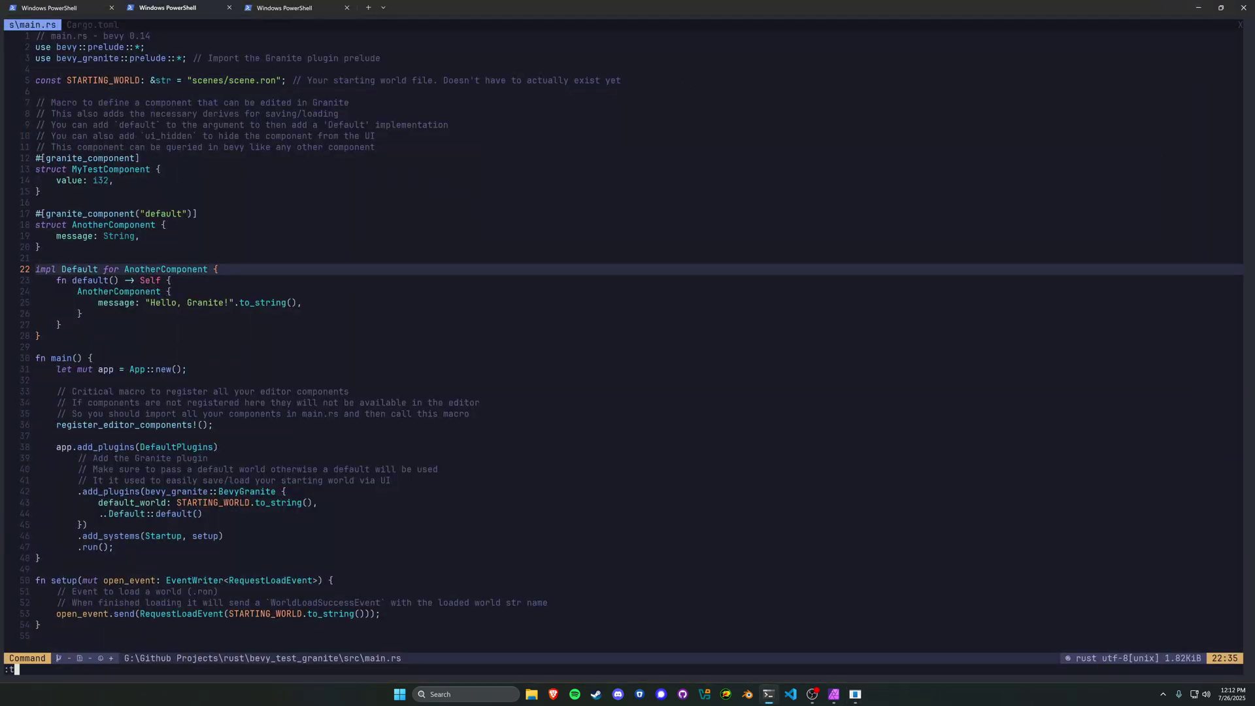
key(Return)
key(space)
key(f)
key(f)
text(sce)
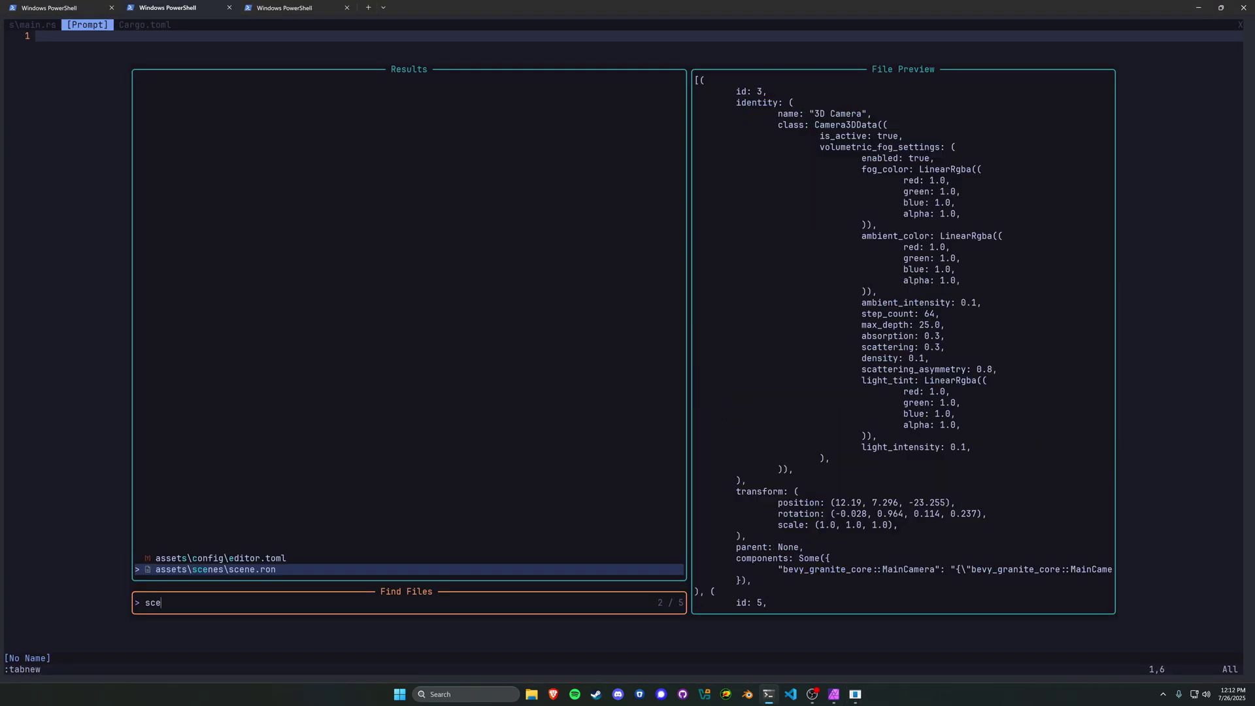
key(Return)
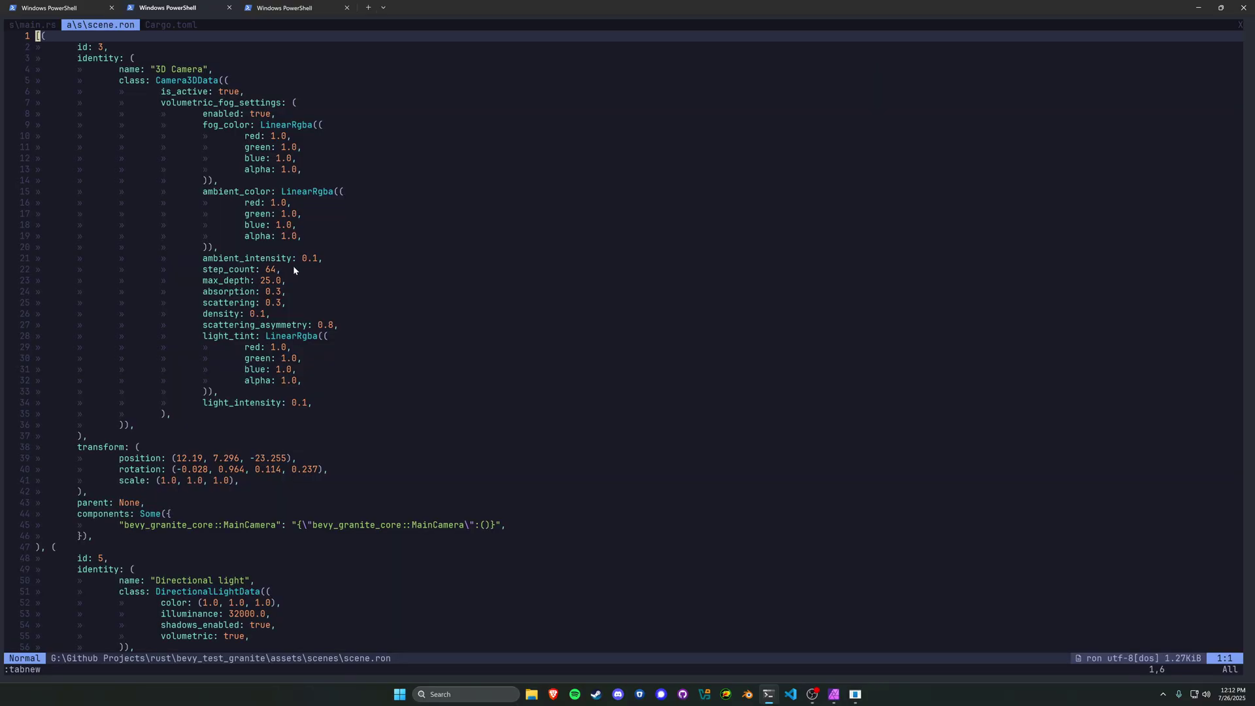
Read through the saved 3D Camera entry in scene.ron, from its identity and fog settings to its components.
key(j)
key(j)
key(j)
key(j)
key(j)
key(j)
key(j)
key(j)
key(j)
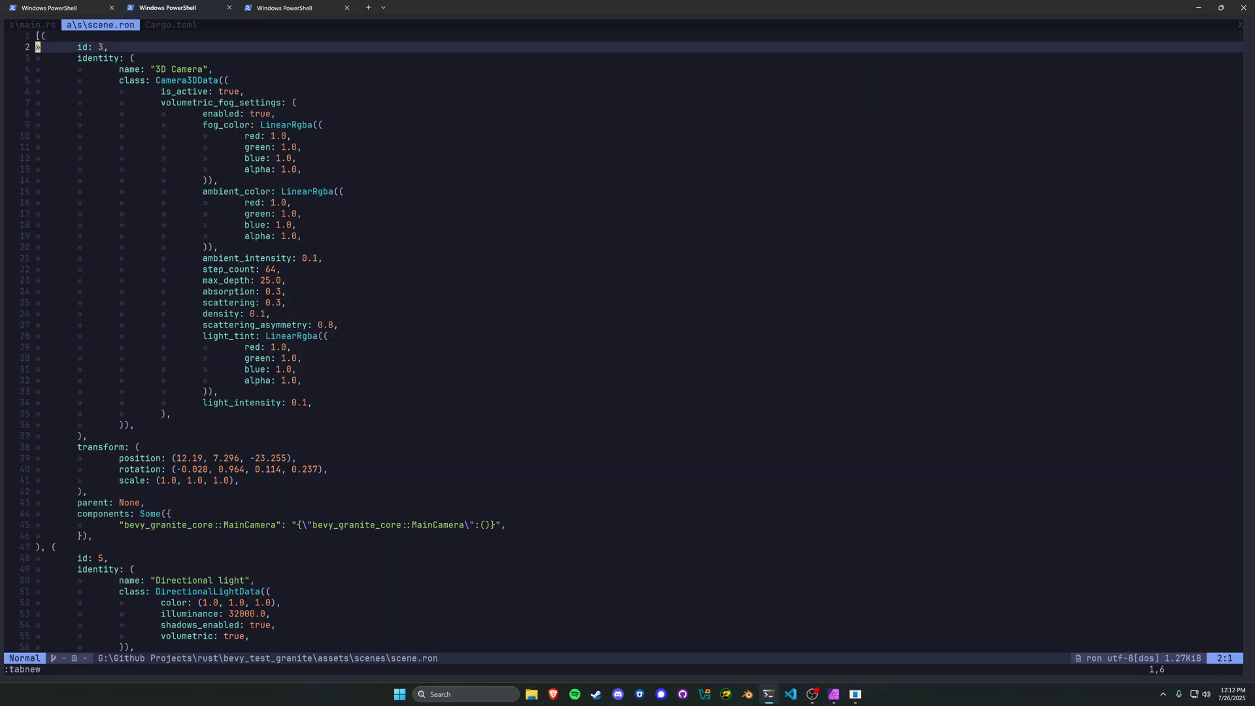
key(j)
key(j)
key(j)
key(j)
key(j)
key(j)
key(j)
key(j)
key(j)
key(j)
key(j)
key(j)
key(j)
key(j)
key(j)
key(j)
key(j)
key(j)
key(j)
key(j)
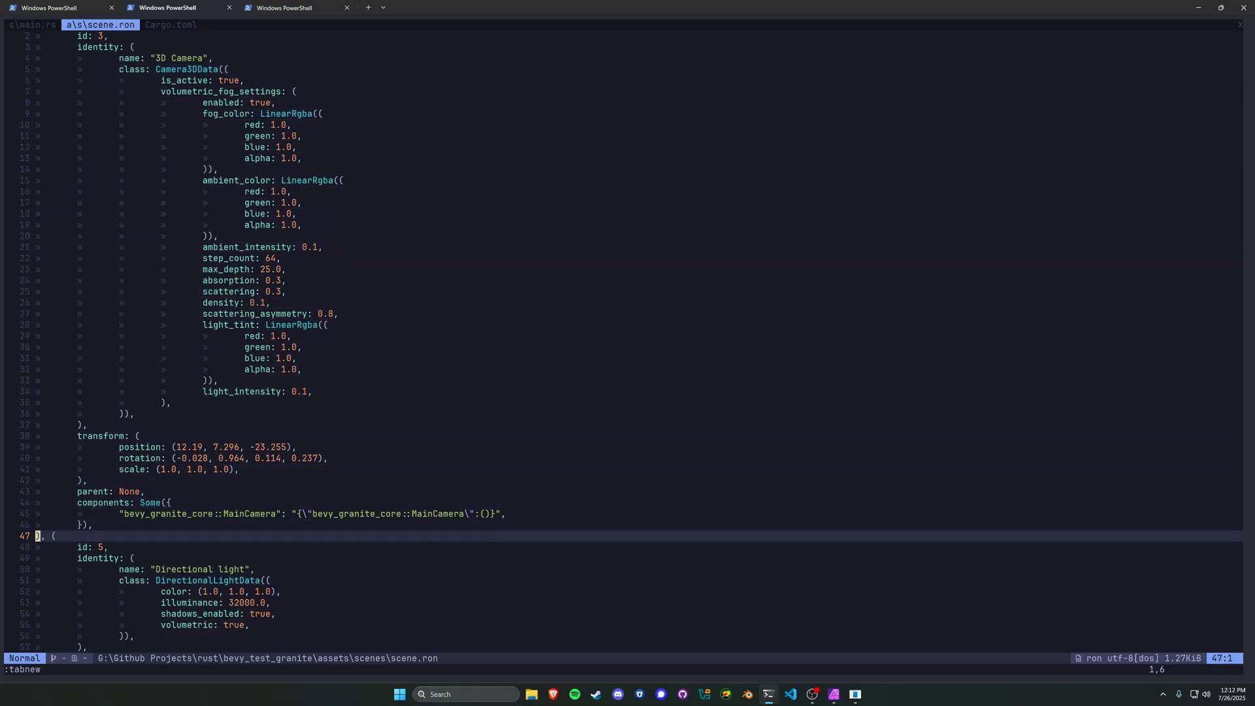
key(k)
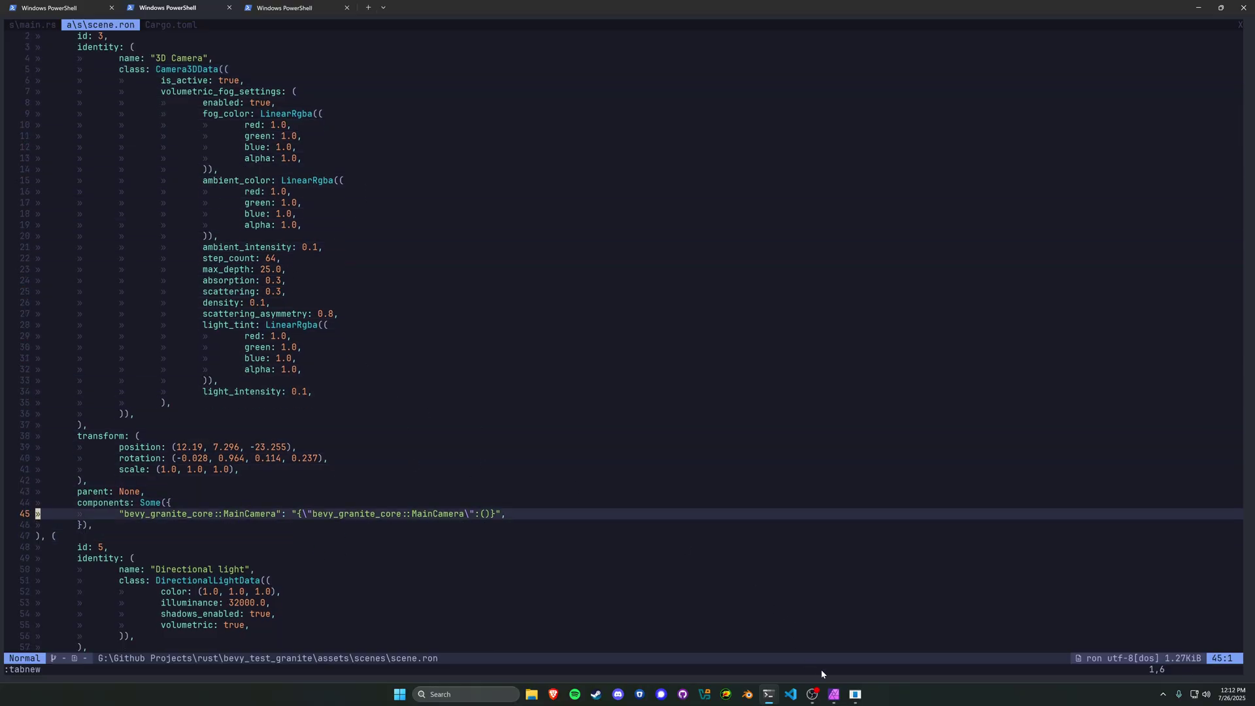
Switch back to the Granite editor, disable the 3D Camera's volumetric fog and collapse the fog settings.
click(855, 694)
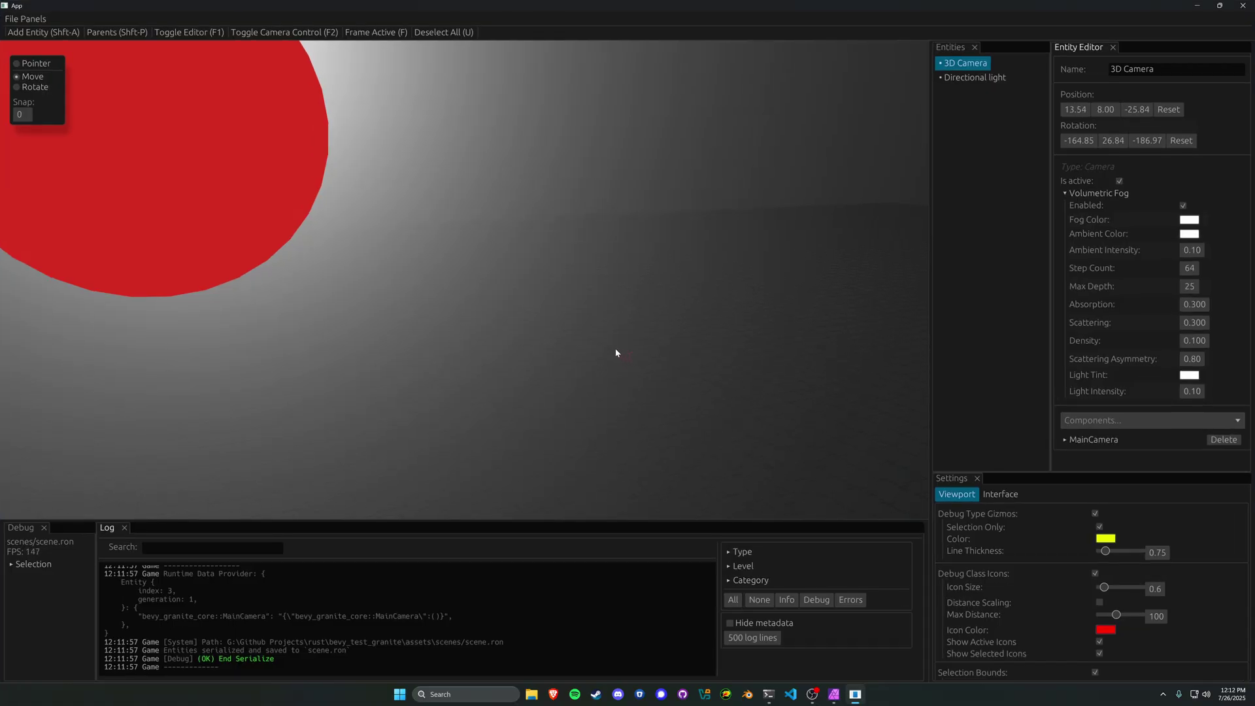
right_drag(616, 353, 861, 284)
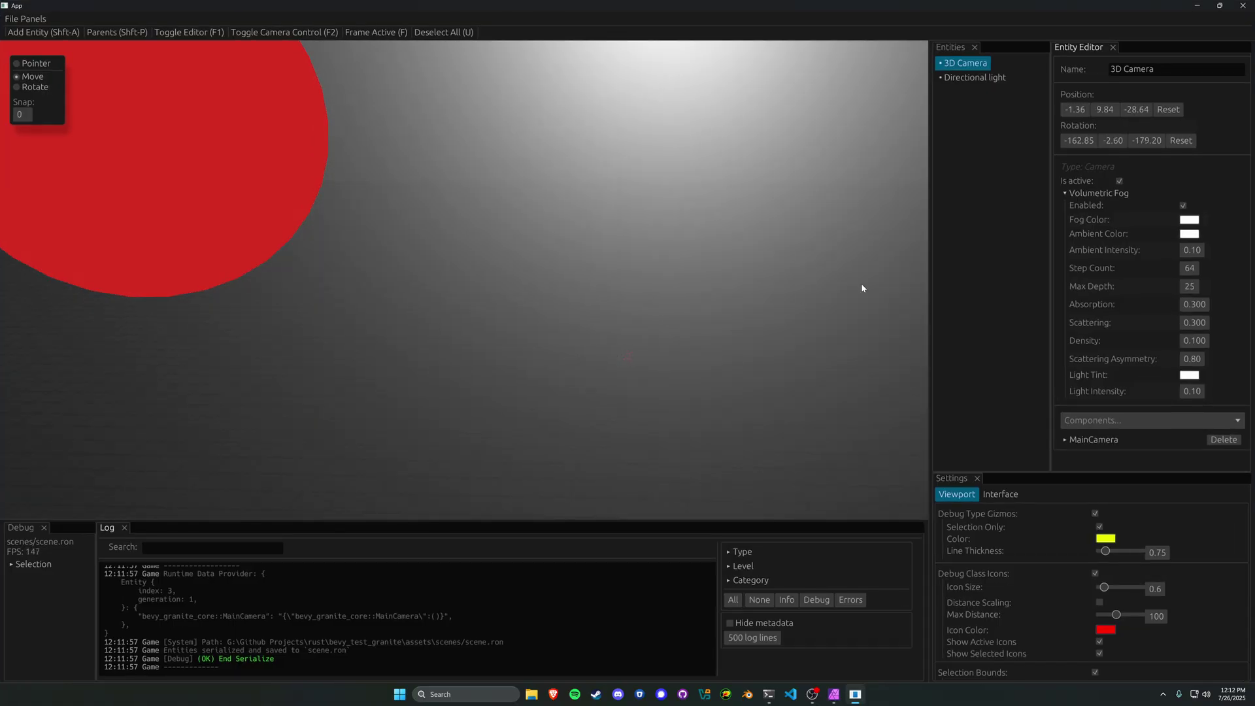
click(1184, 206)
click(1065, 193)
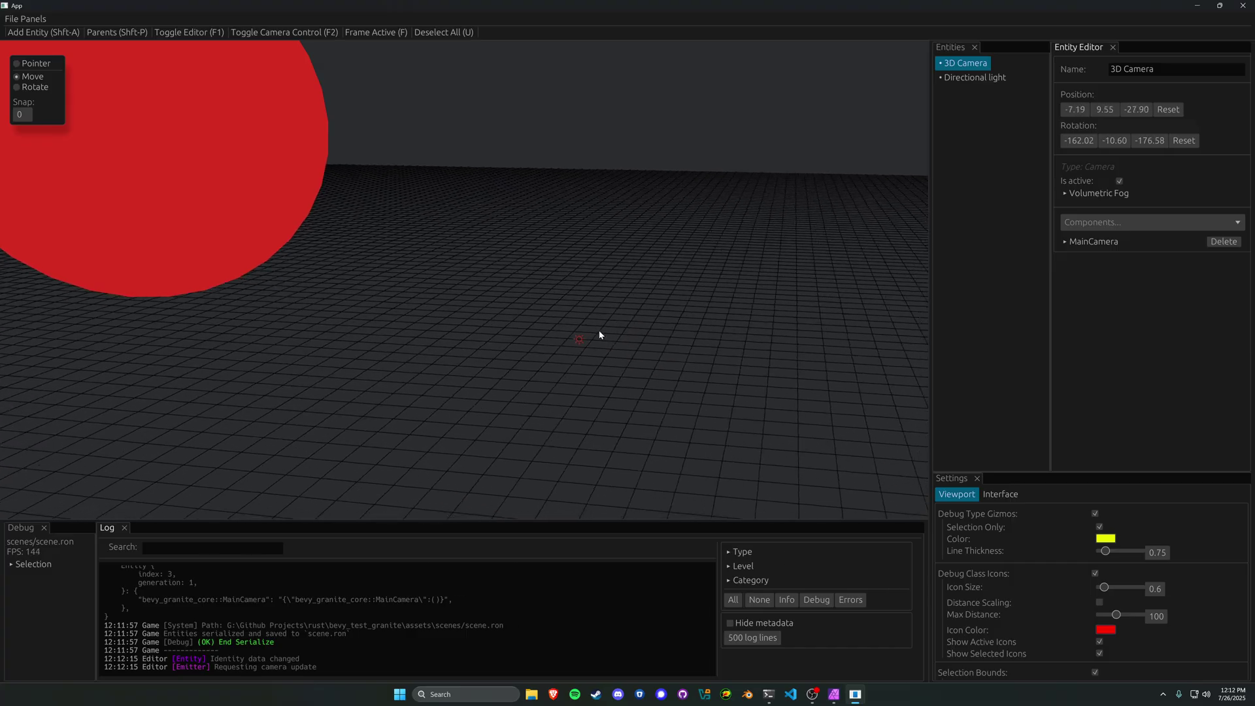
middle_drag(600, 334, 586, 334)
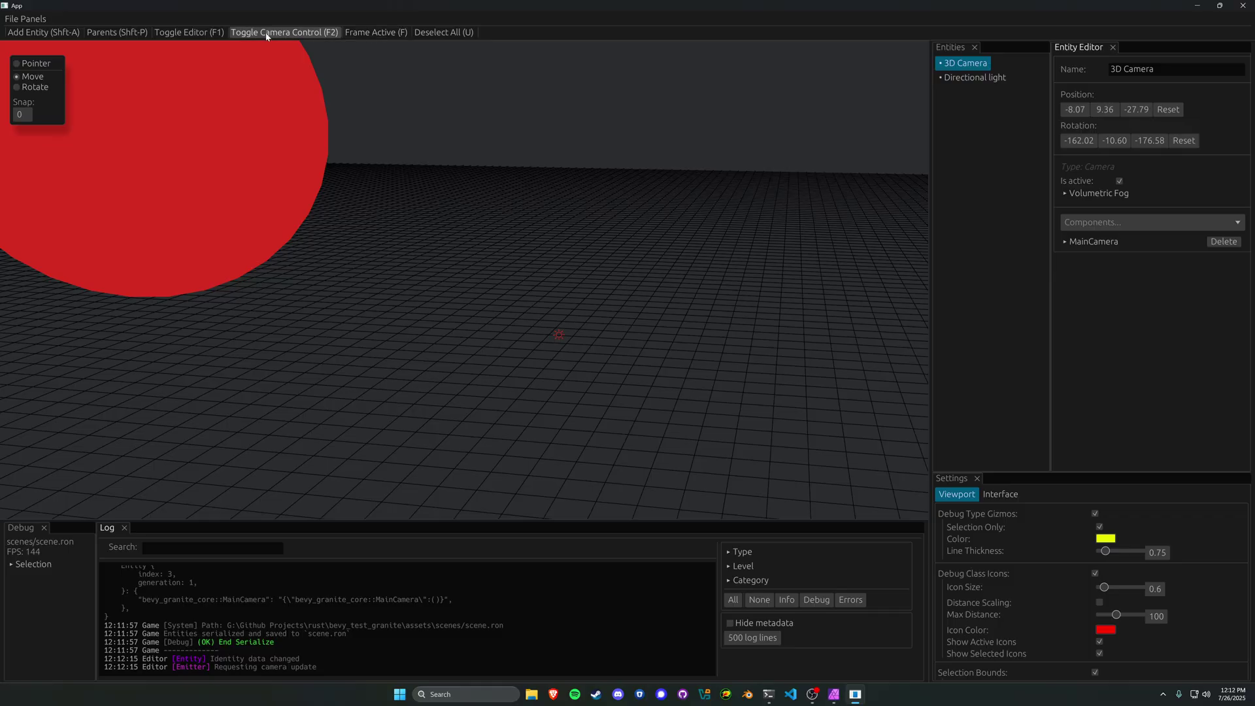
Add an Empty entity to the scene and clear the selection.
click(43, 32)
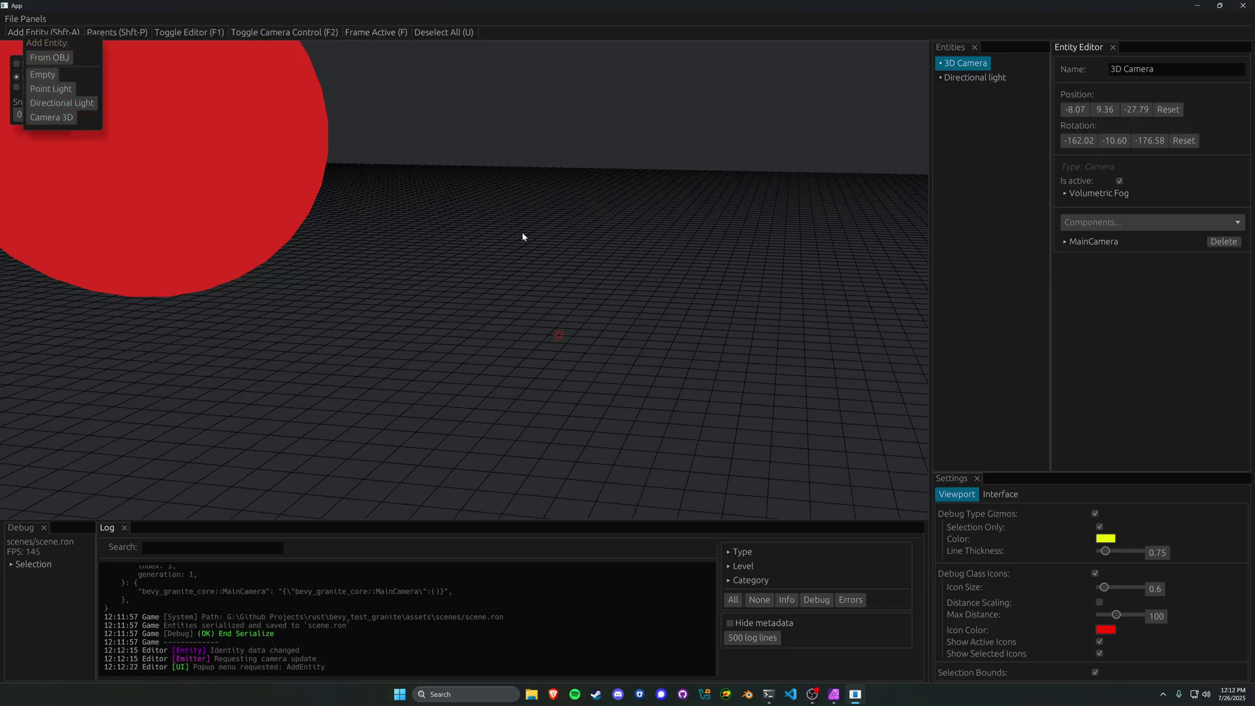
click(43, 74)
click(499, 322)
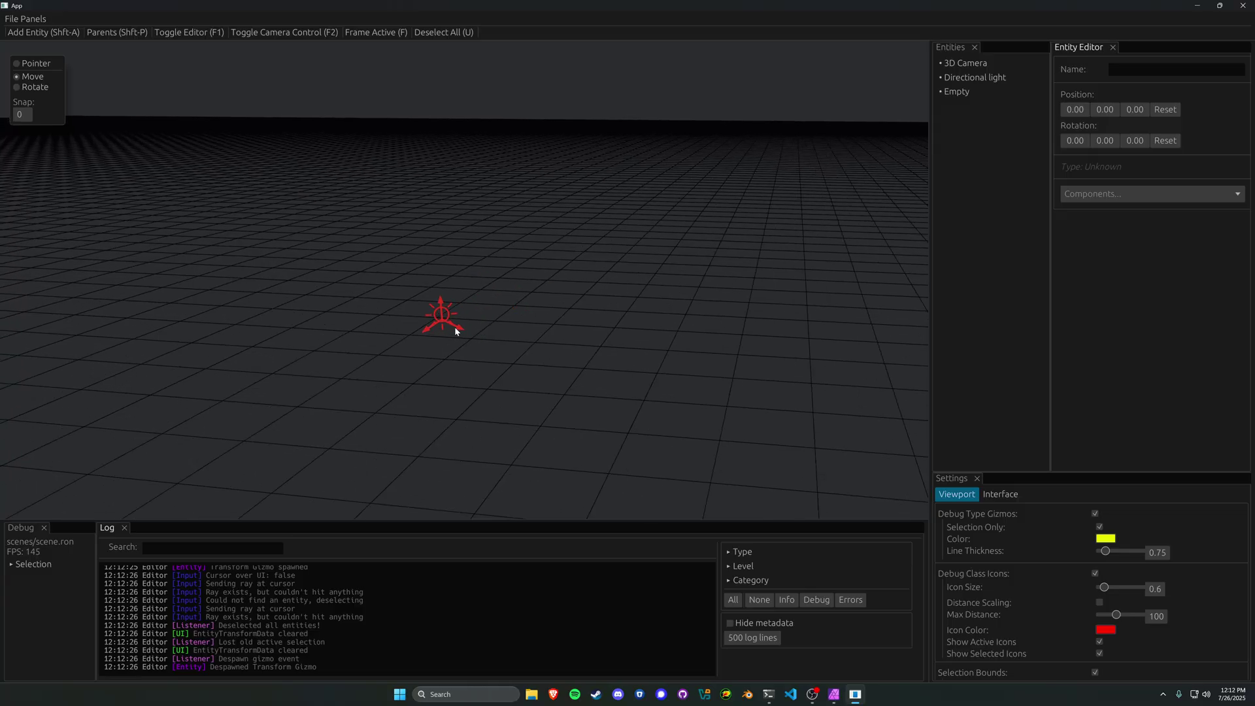
Raise the directional light along the Y axis to a height of about 3.14 and deselect it.
click(455, 327)
drag(428, 274, 446, 212)
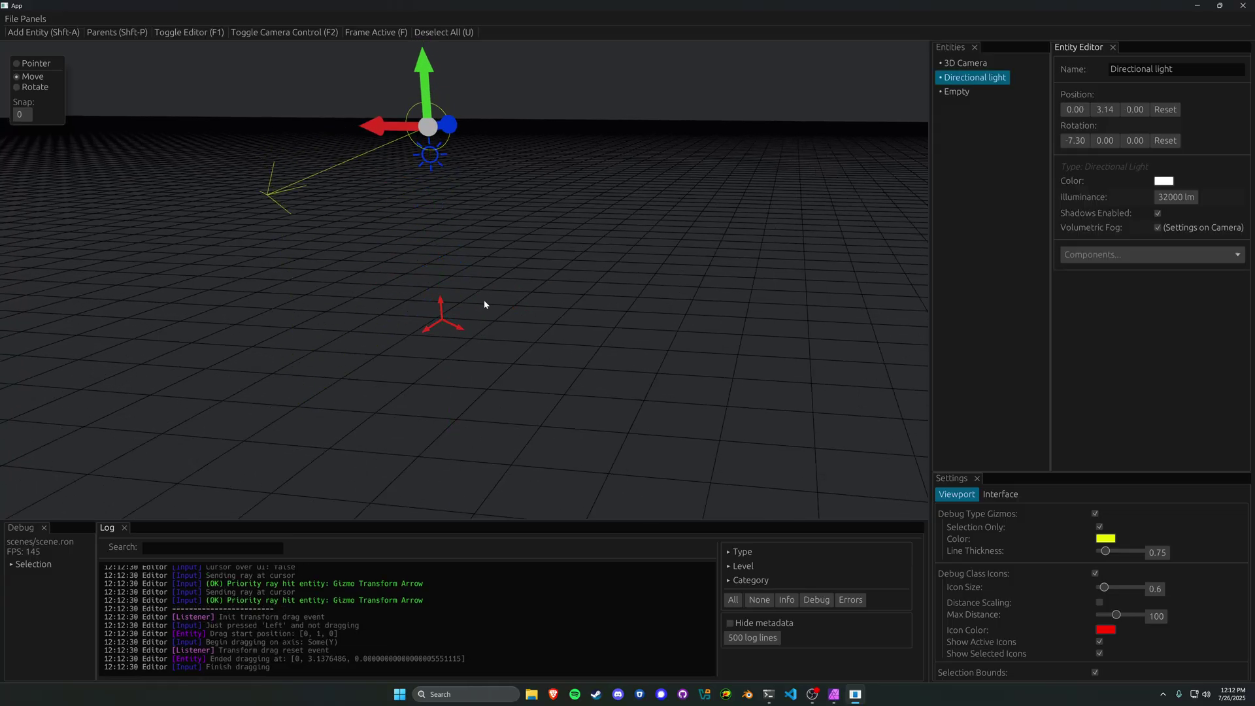
click(414, 347)
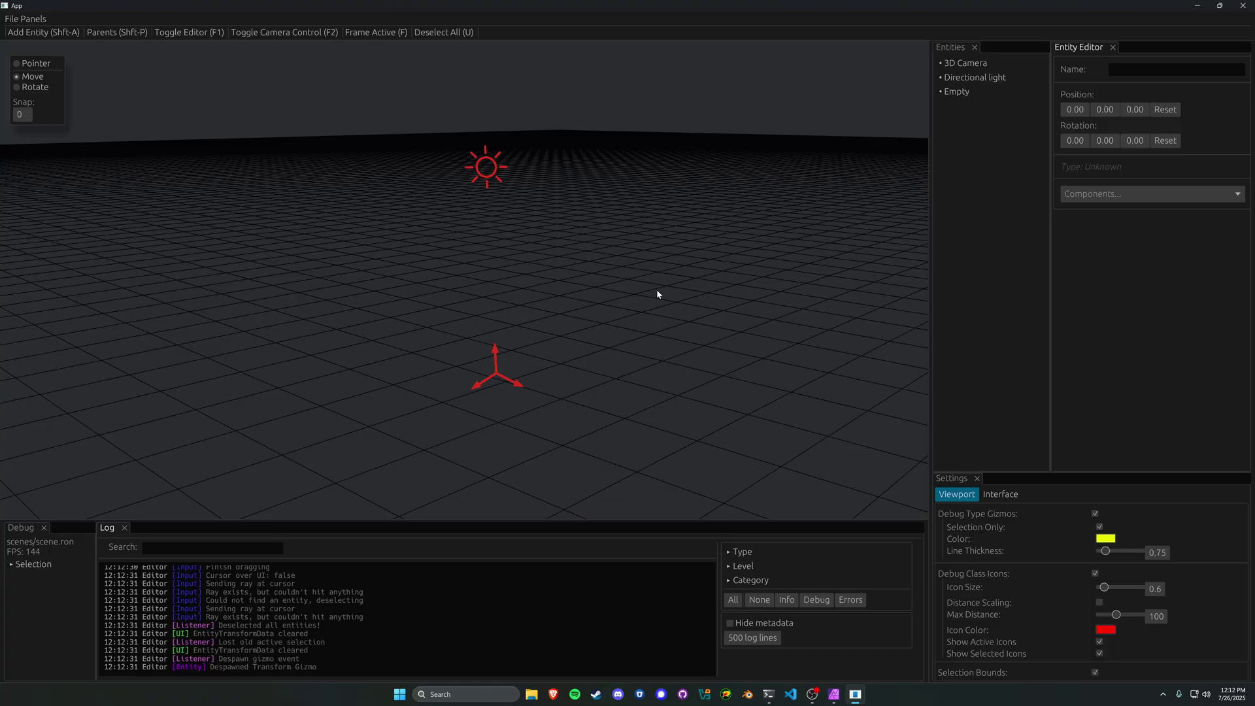
Select the directional light through its sun icon in the viewport.
click(485, 200)
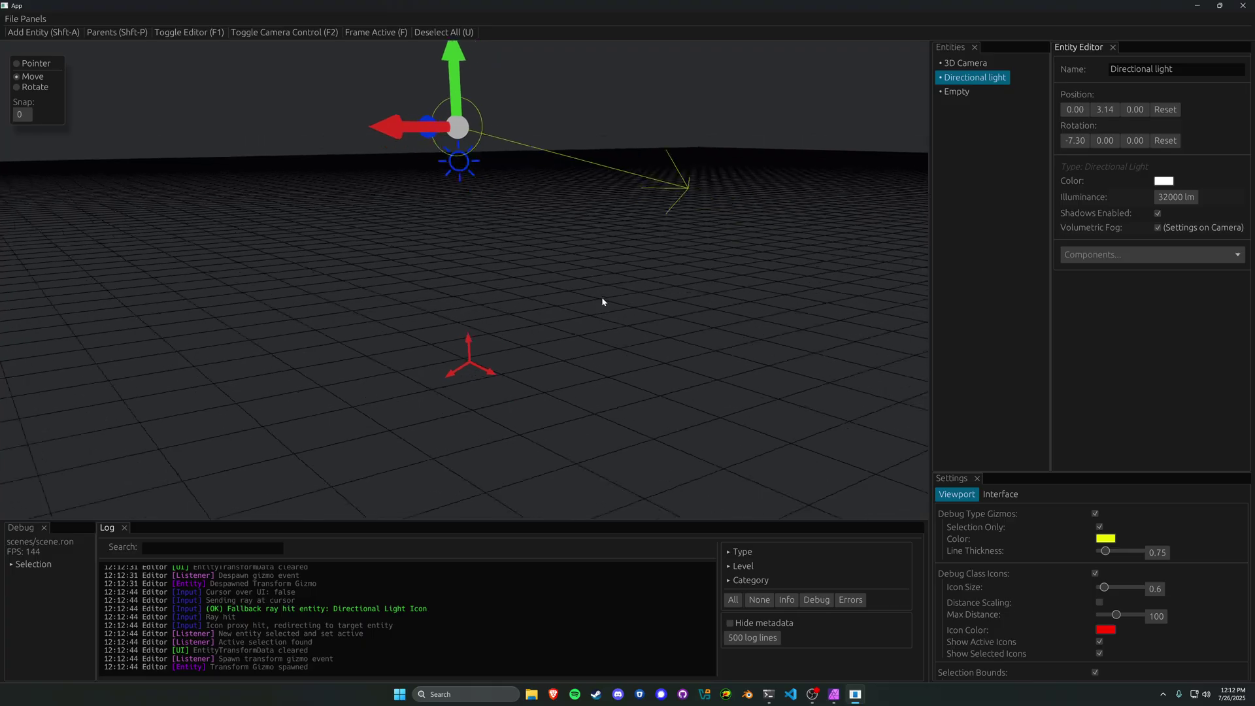
click(500, 164)
click(497, 149)
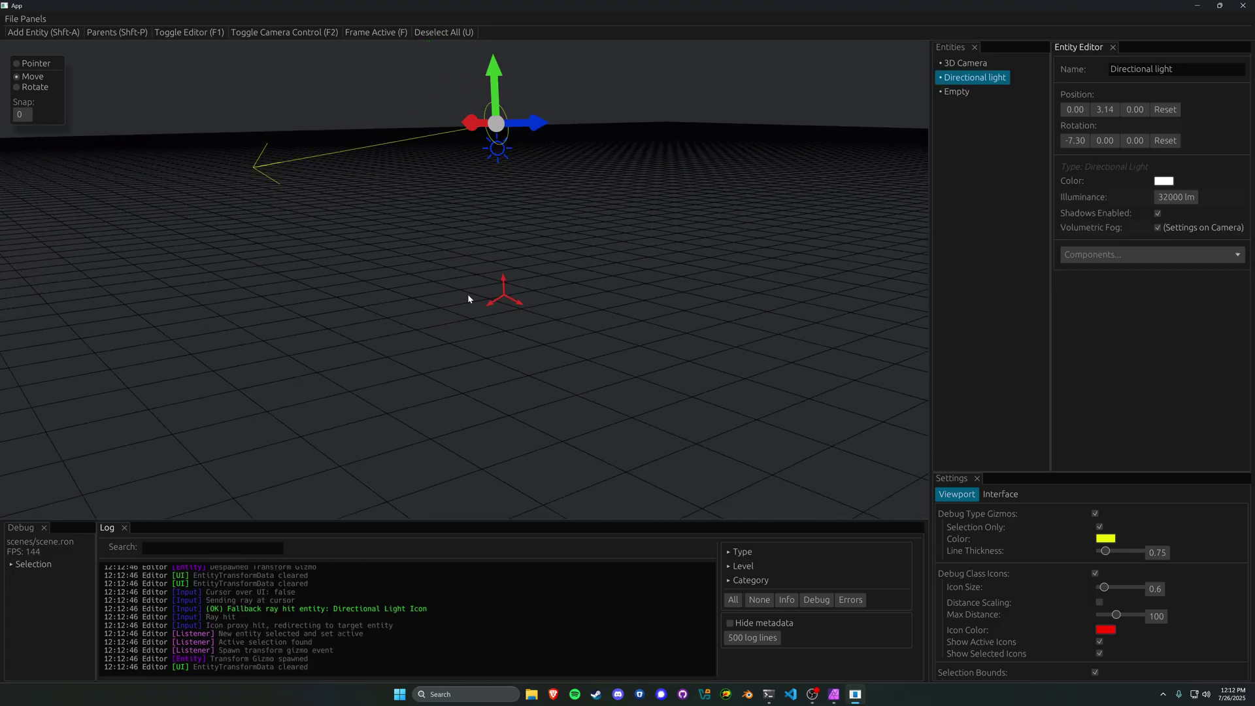
Select the directional light and the Empty alternately through their viewport icons, ending with the Empty selected.
click(502, 193)
click(501, 194)
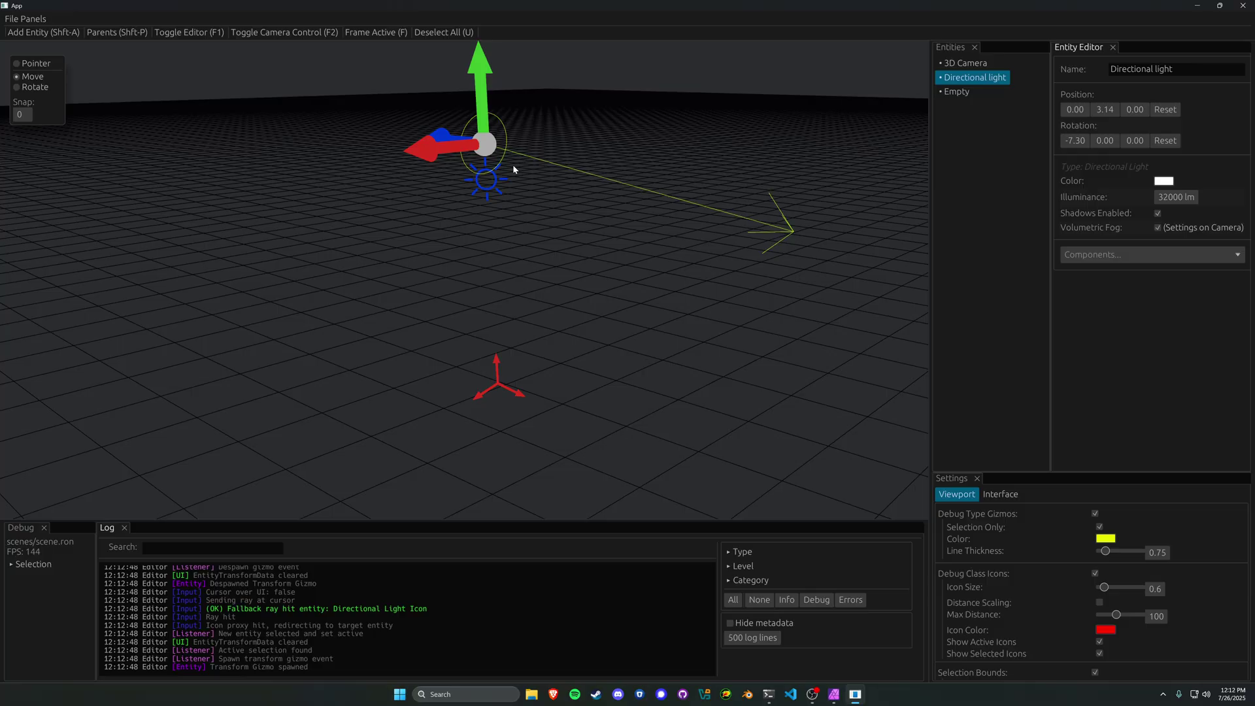
click(500, 385)
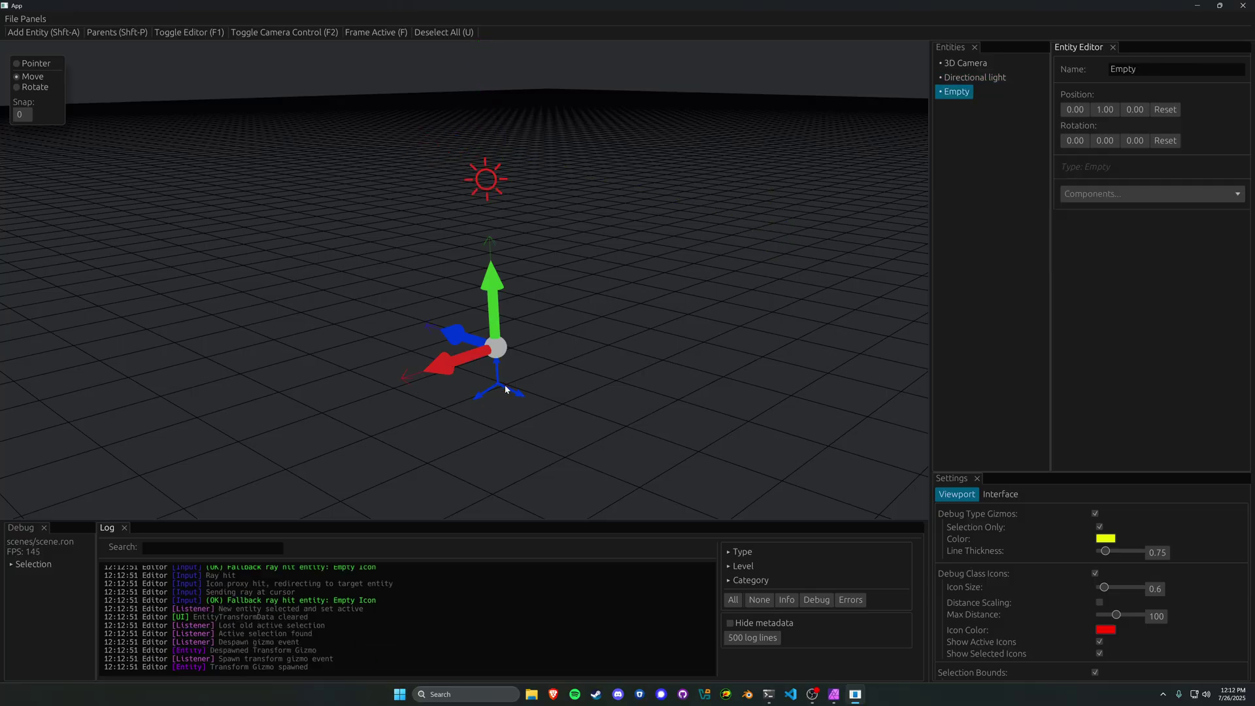
click(431, 458)
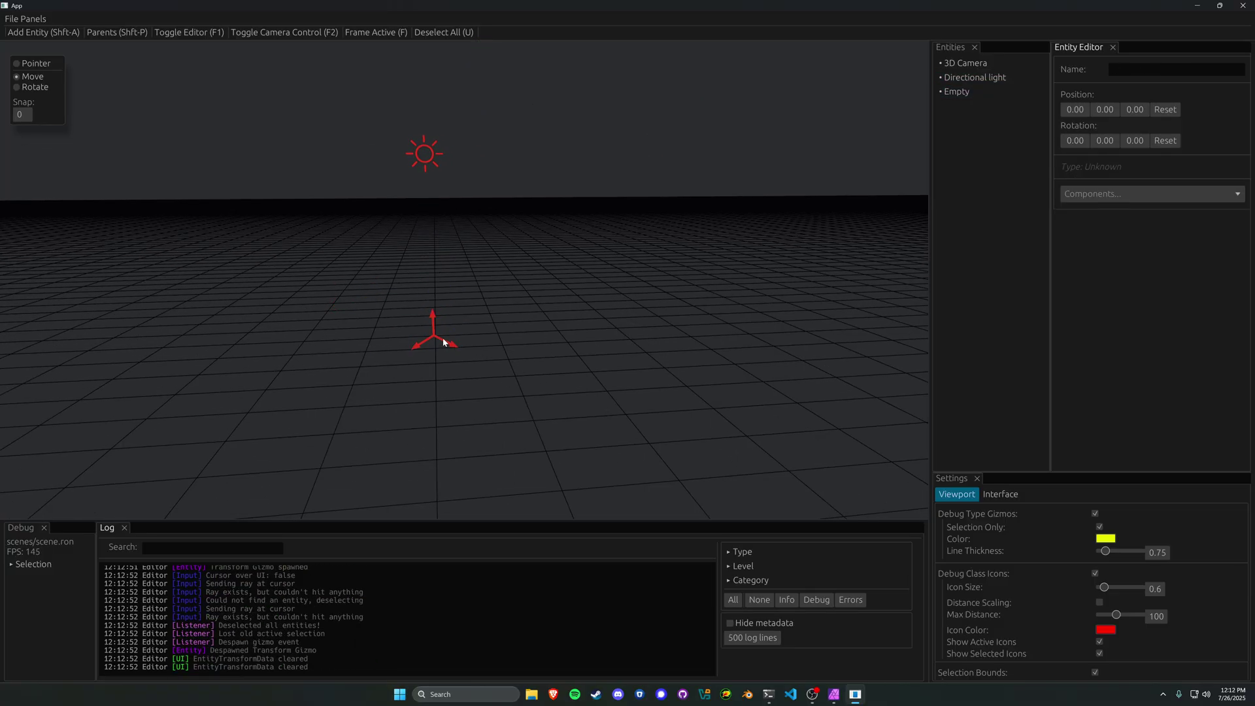
click(434, 331)
click(452, 347)
click(452, 345)
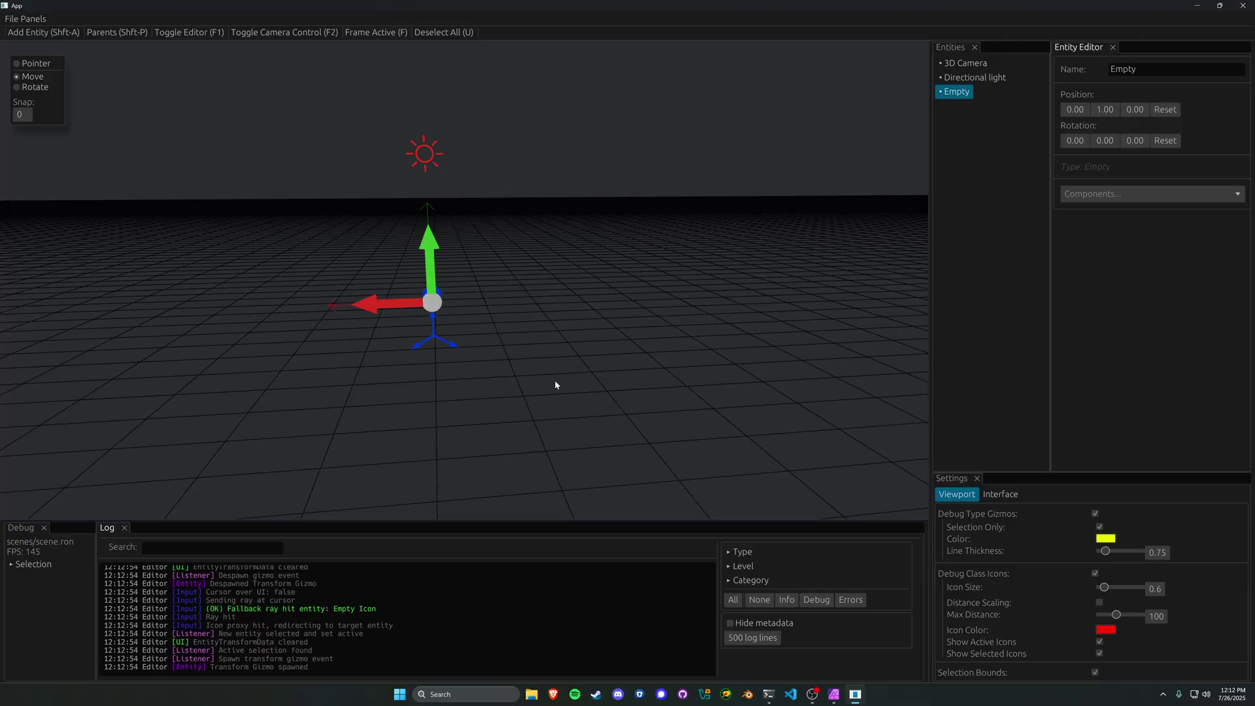
click(431, 157)
click(435, 339)
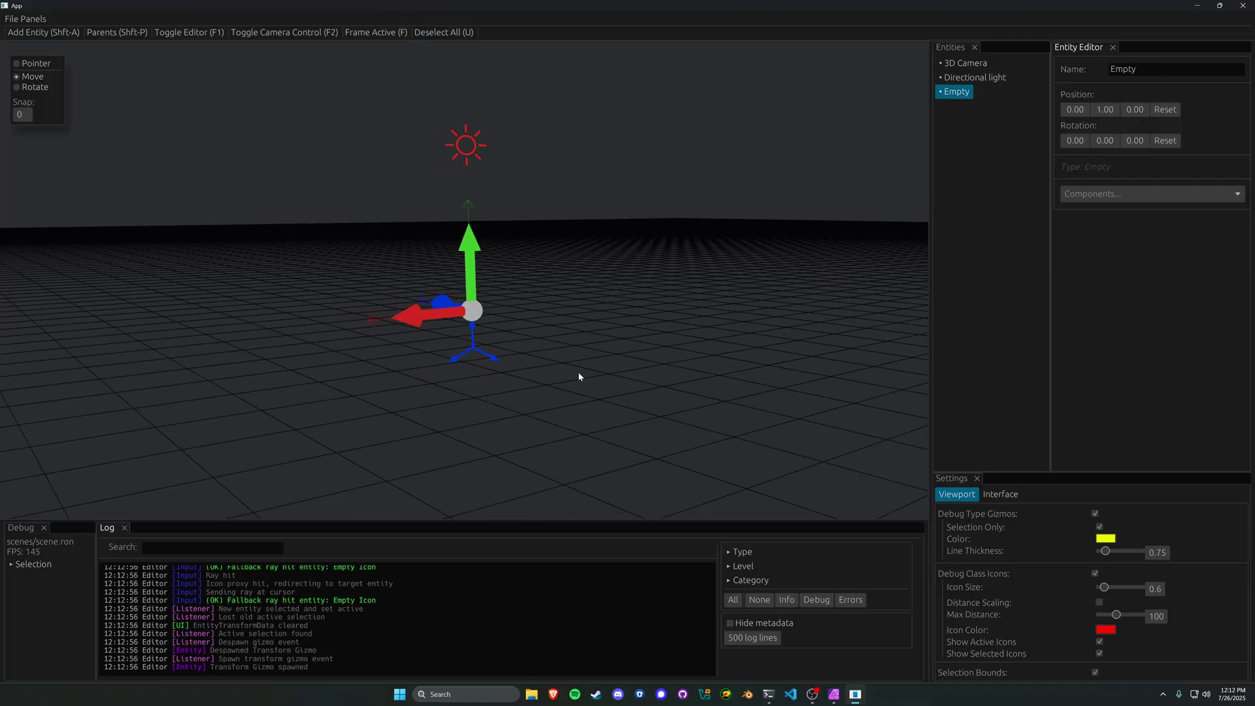
Enlarge the Settings area to show all viewport options and set the debug class icon size to 1.0.
drag(1086, 473, 1087, 258)
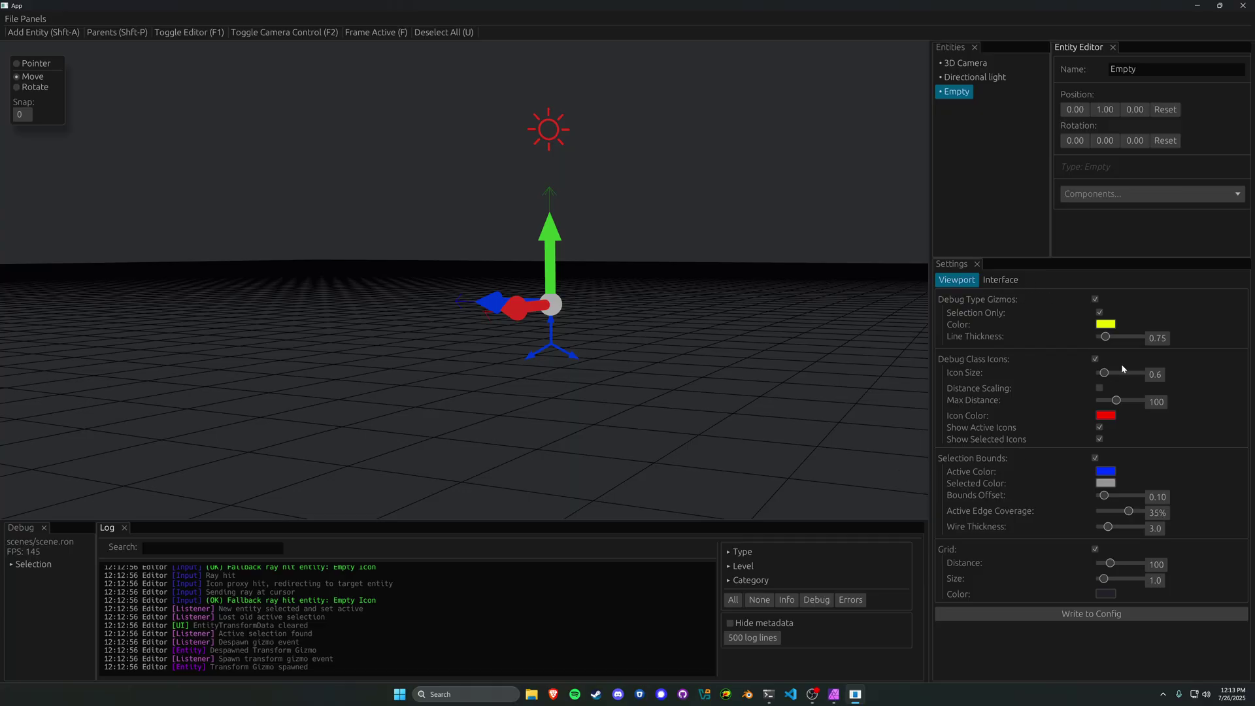
mouse_move(1108, 374)
mouse_down()
mouse_move(1130, 374)
mouse_move(1108, 377)
mouse_up()
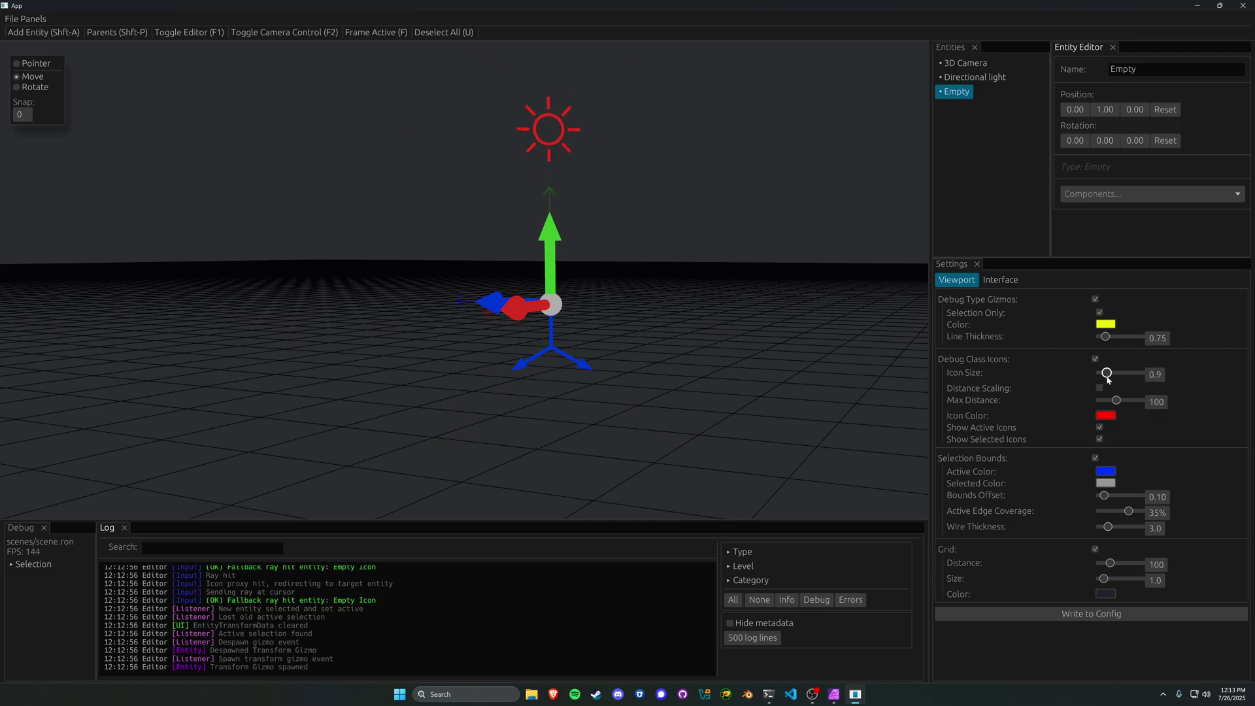
Enable distance scaling for the debug class icons, compare their size from different distances, and disable it again.
click(1098, 388)
middle_drag(664, 333, 645, 331)
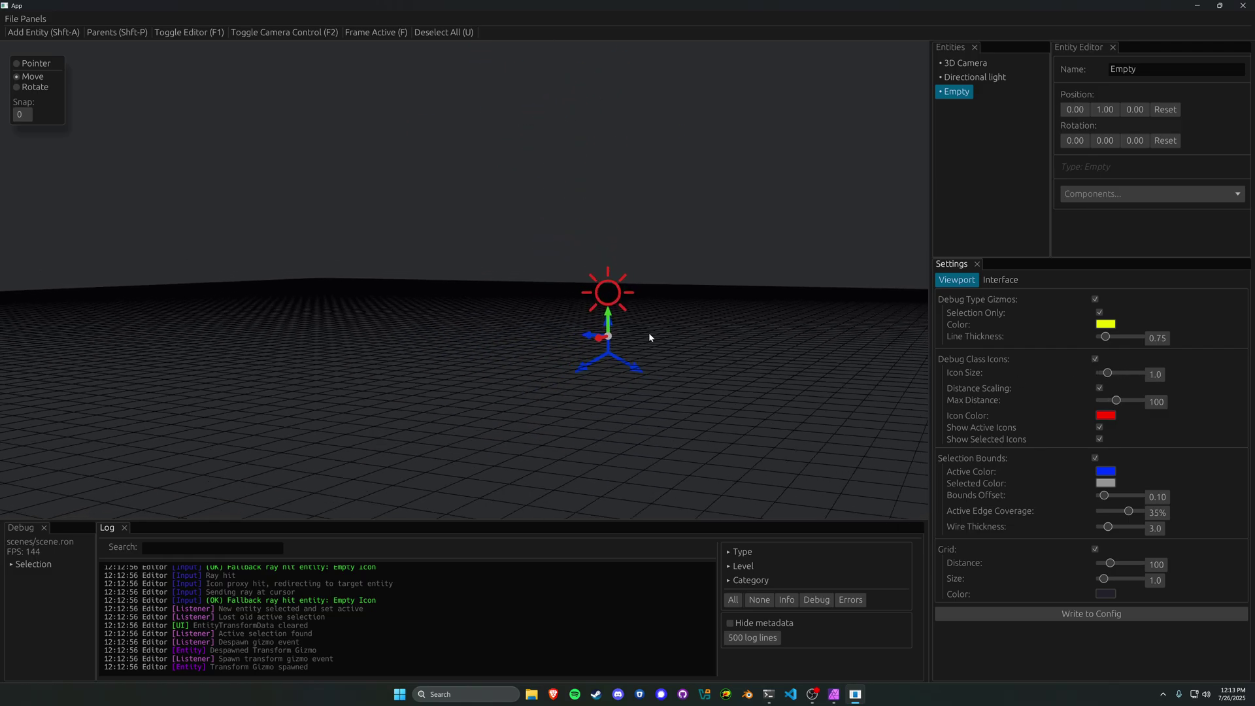
key(f)
scroll(561, 296, down, 5)
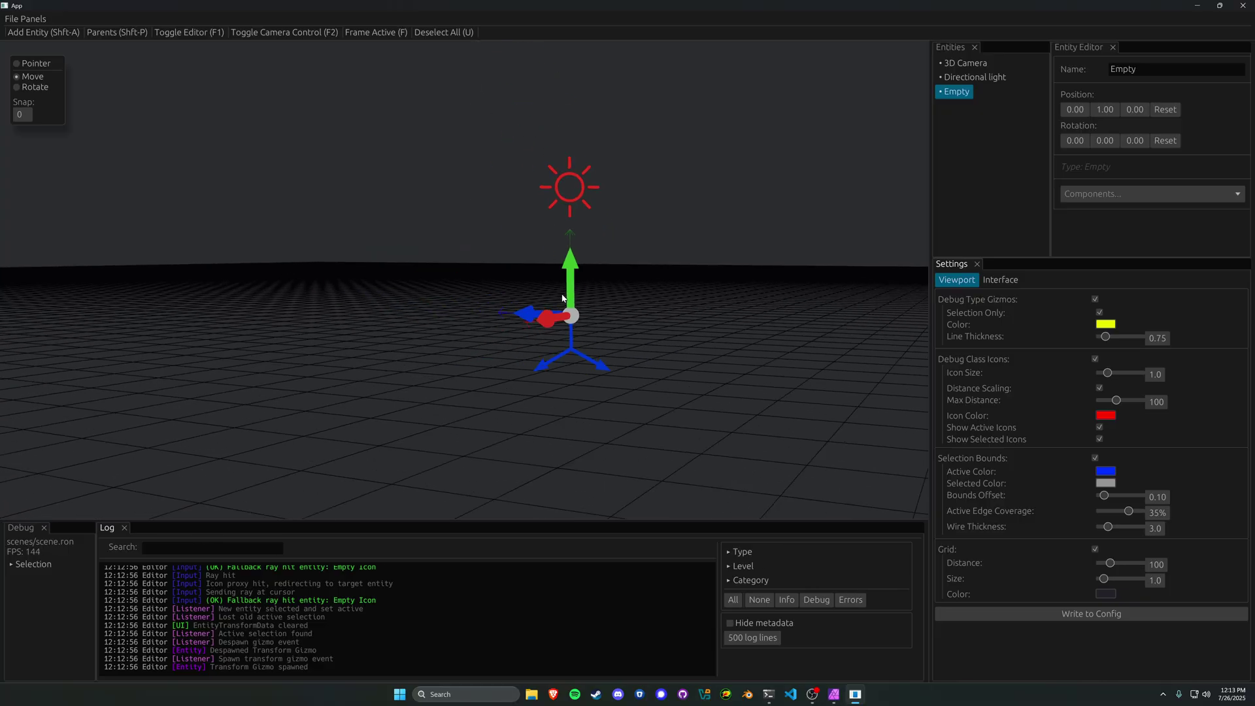
click(1099, 388)
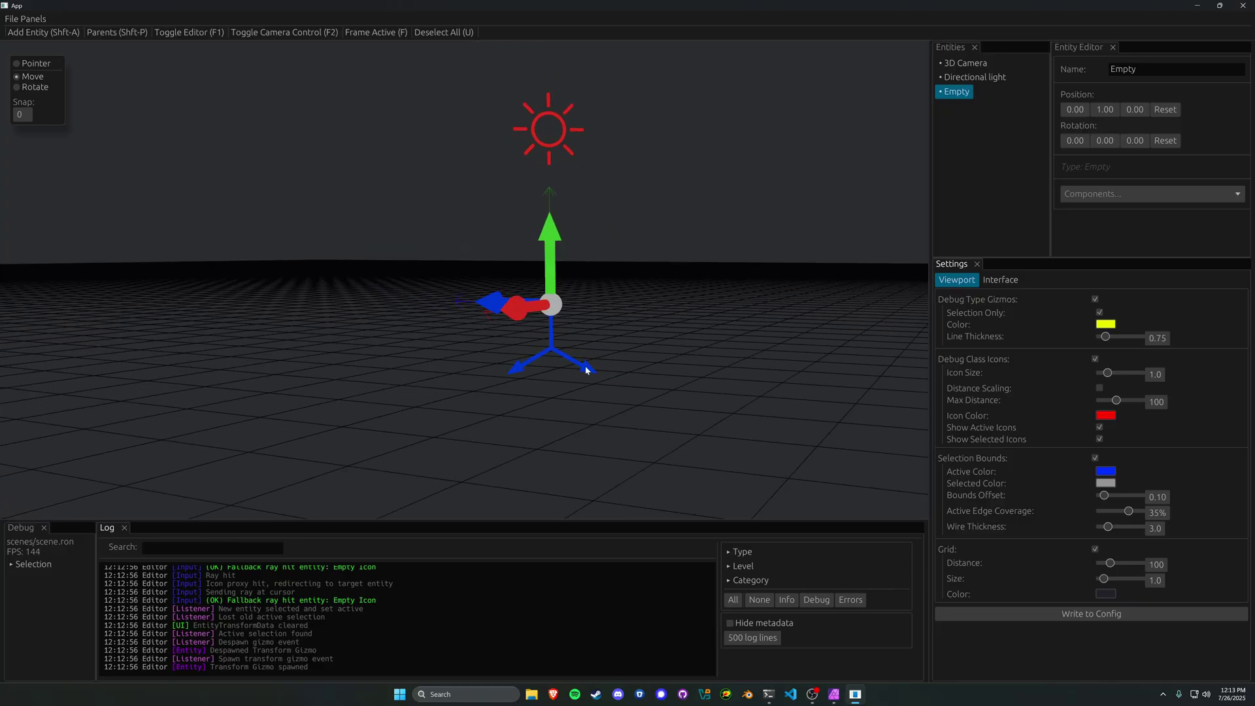
Set the debug class icon size to 0.6.
middle_drag(586, 370, 654, 366)
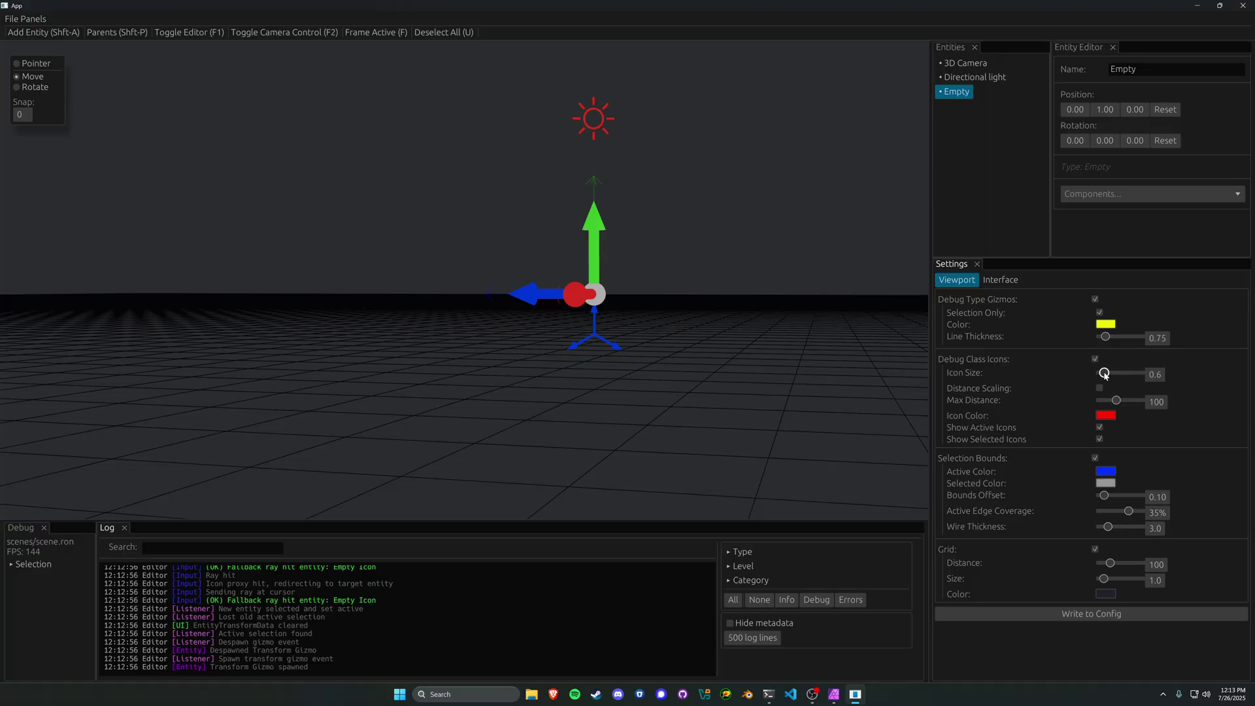
drag(1107, 374, 1105, 373)
middle_drag(713, 441, 1254, 412)
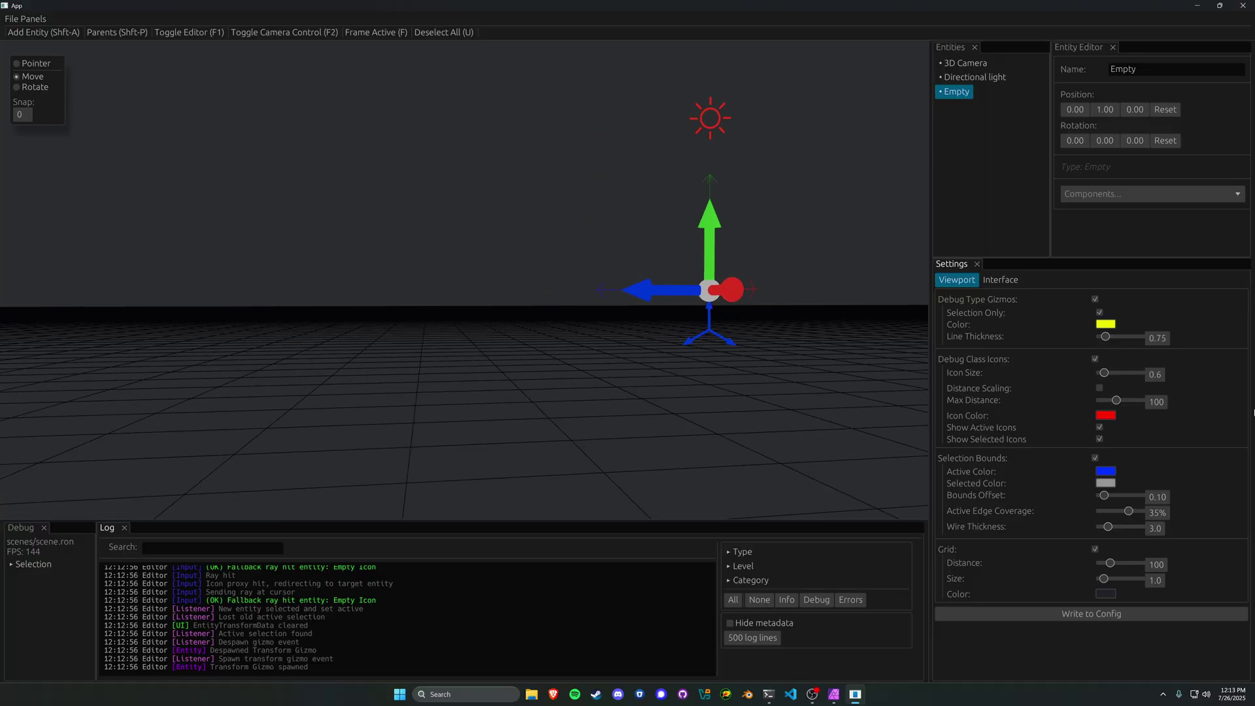
Pick a bright red as the debug class icon color and enable distance scaling for the icons.
click(1105, 416)
drag(1212, 474, 1248, 445)
click(1099, 387)
middle_drag(794, 361, 860, 399)
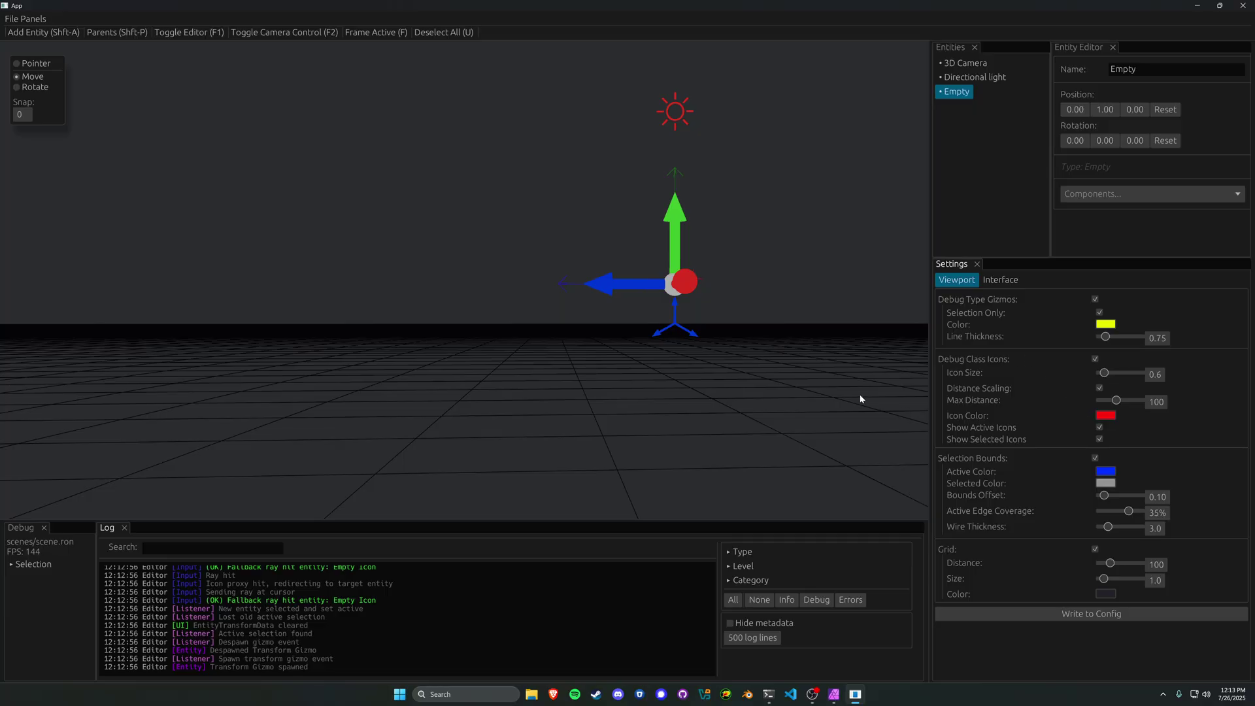
Duplicate the Empty along the Z axis to about 3.66, move the Empty at the origin to about -1.11 on Z, and deselect it.
drag(603, 285, 469, 293)
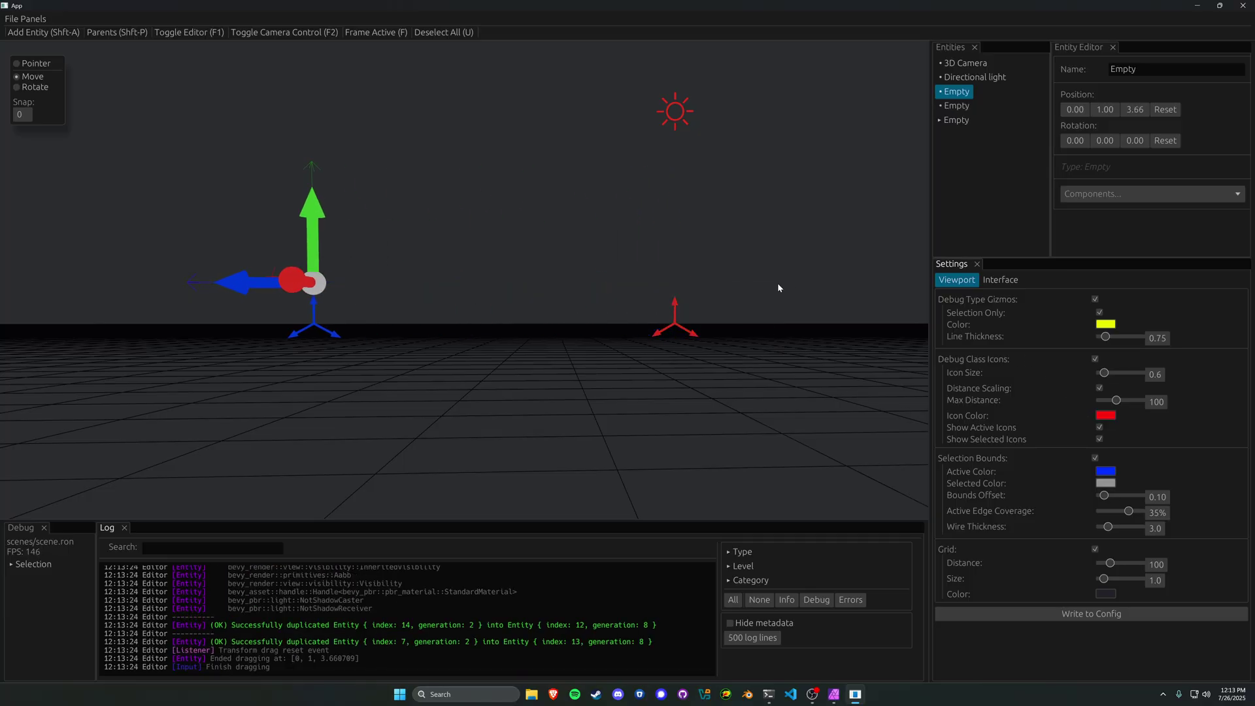
middle_drag(778, 283, 638, 360)
click(634, 358)
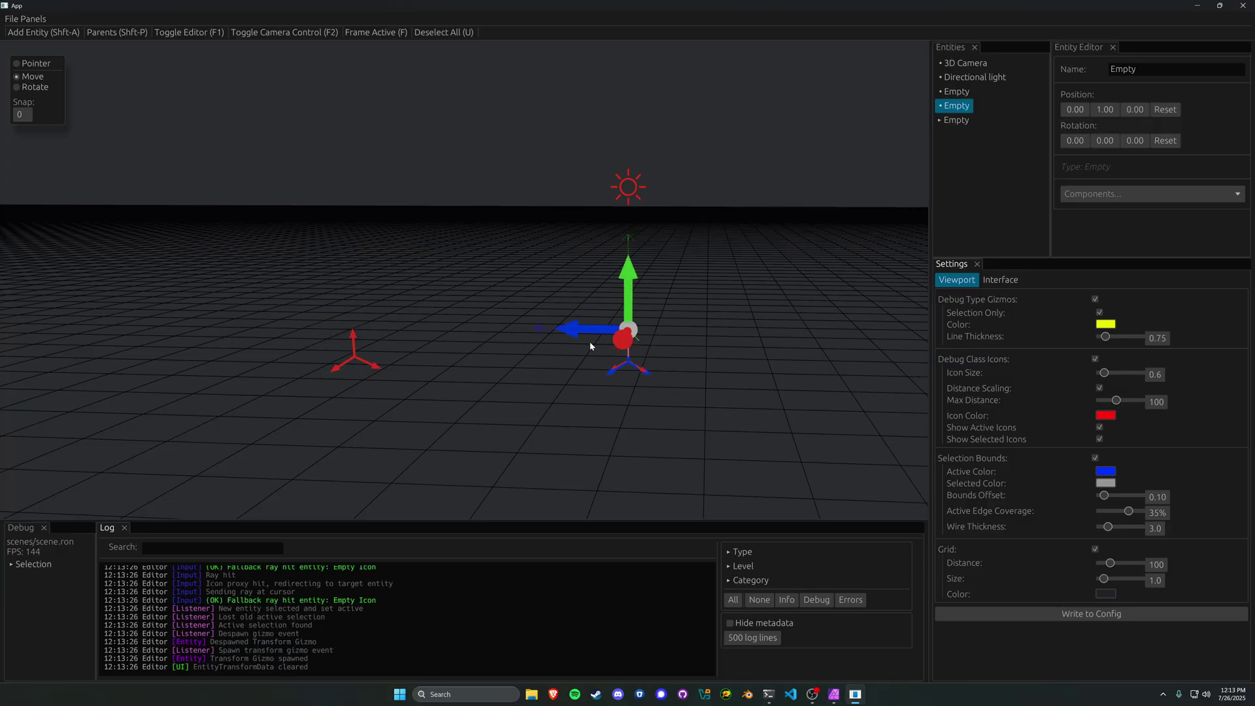
mouse_move(589, 341)
mouse_down()
mouse_move(614, 338)
mouse_move(598, 353)
mouse_up()
click(705, 383)
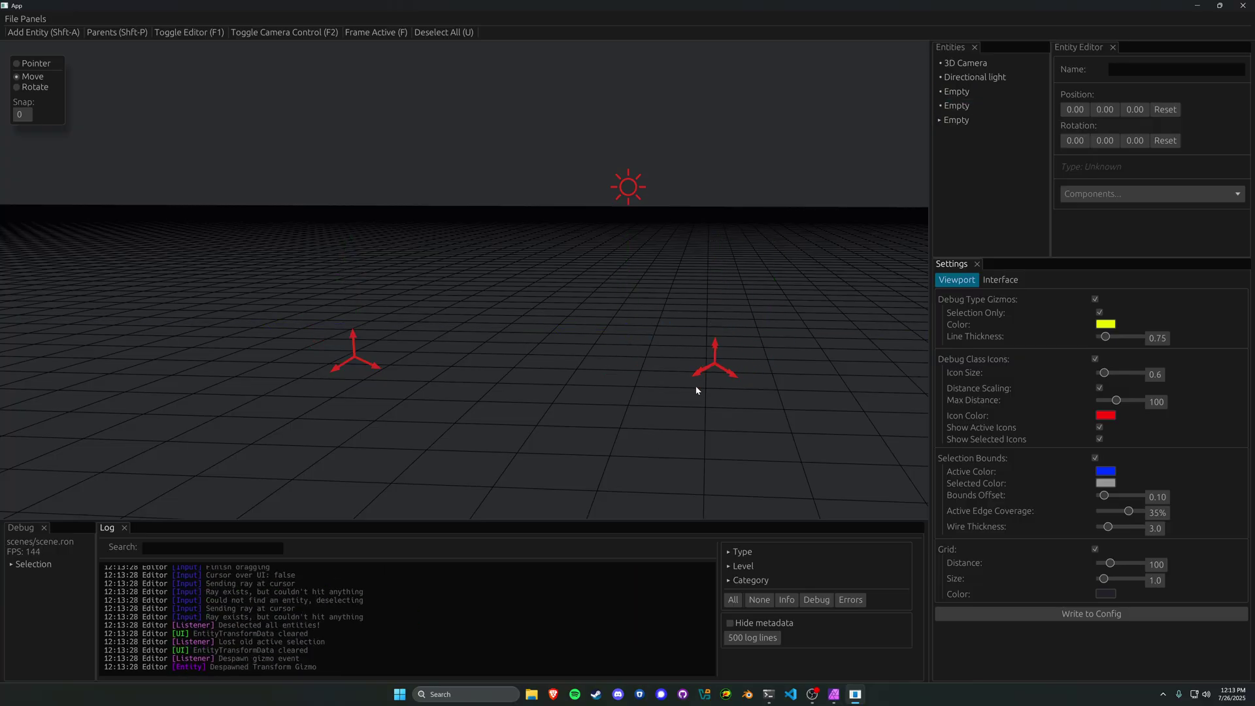
Delete the Empty located at about -1.11 on the Z axis.
middle_drag(696, 391, 781, 374)
click(763, 363)
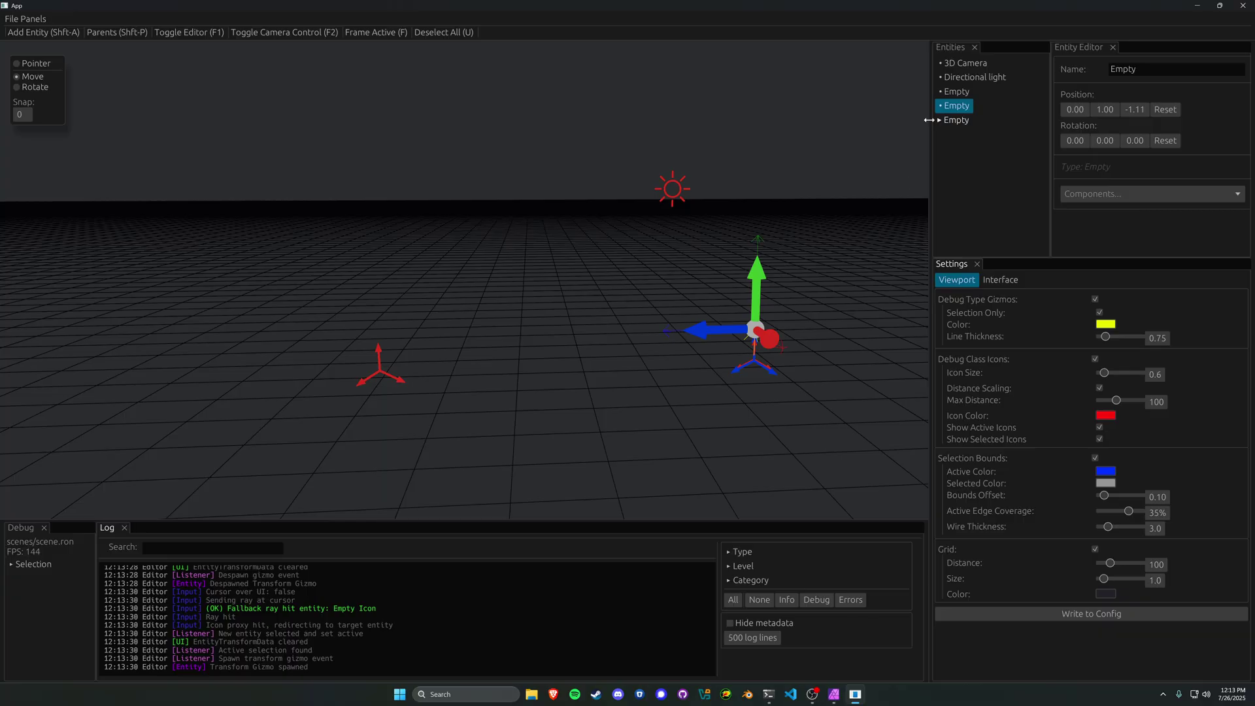
key(Delete)
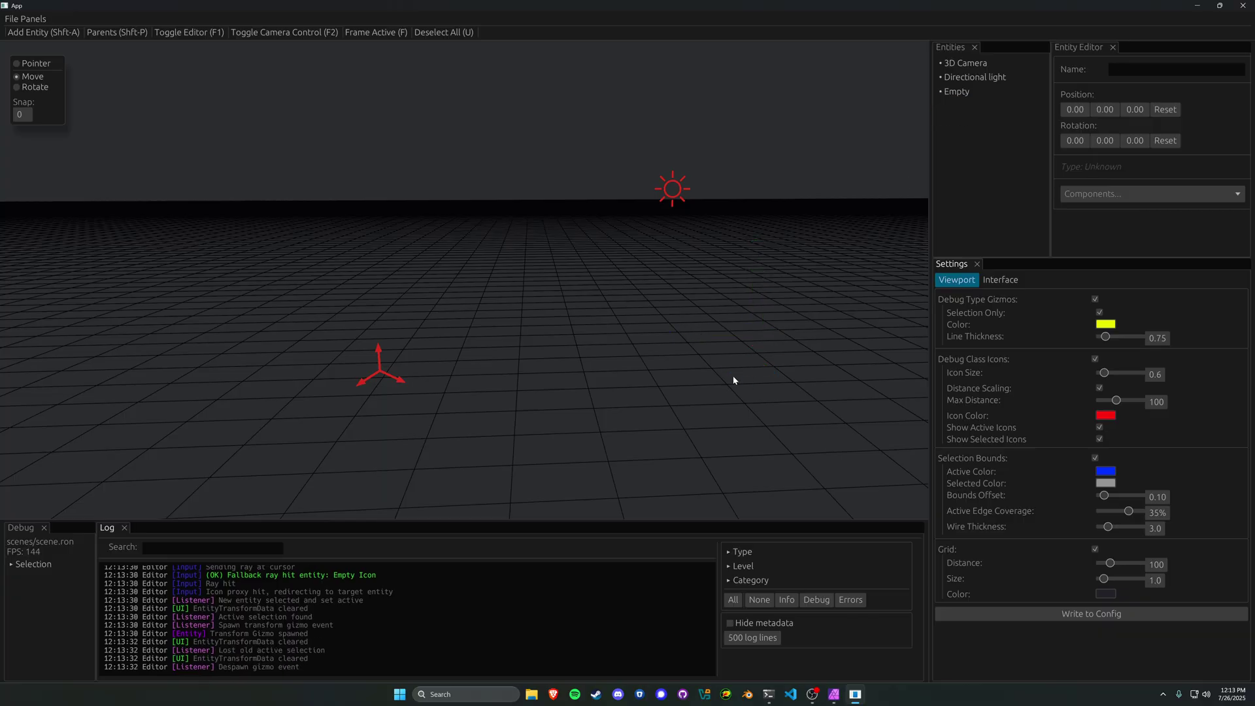
Add a new Empty entity at its default position and clear the selection.
key(shift+a)
click(749, 416)
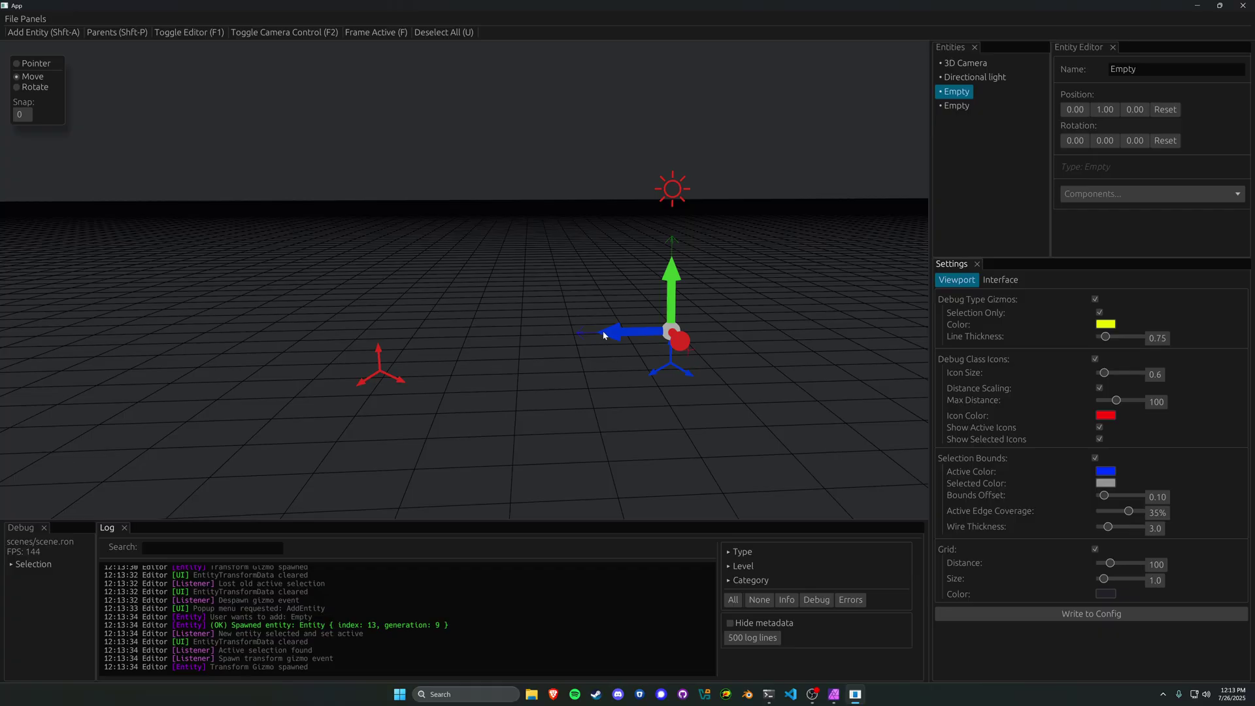
click(623, 345)
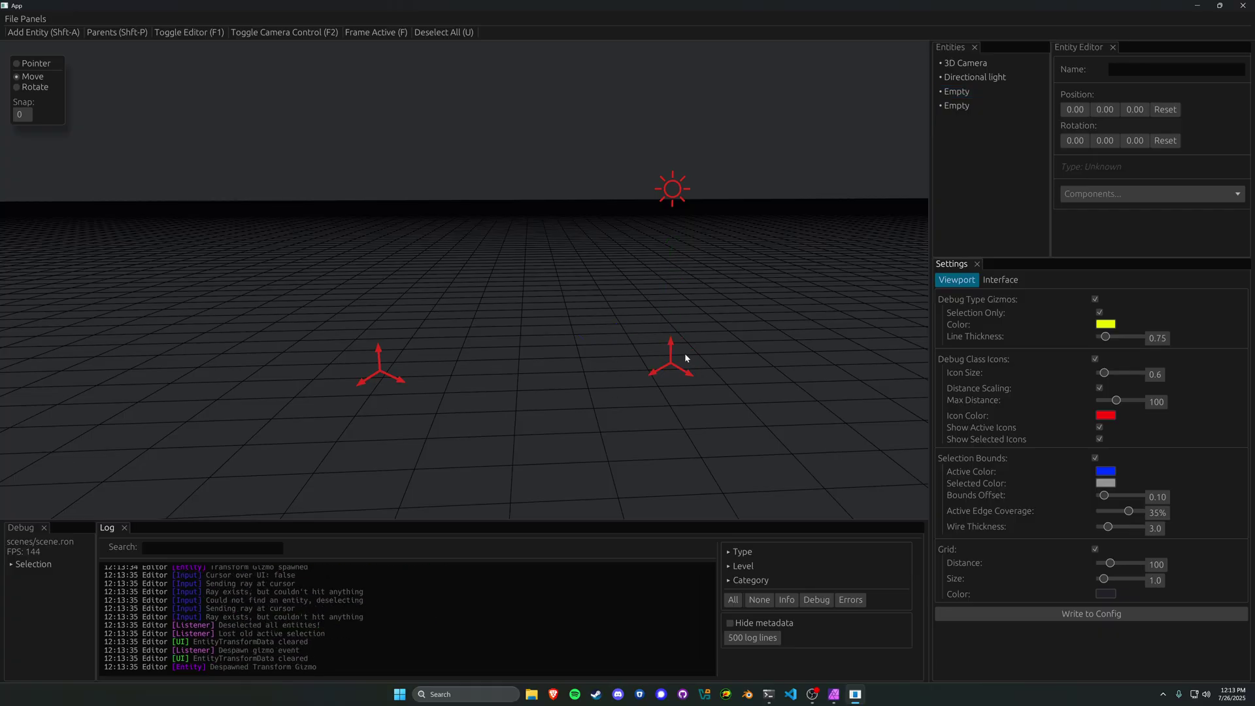
Select both Empty entities together and turn off Show Active Icons.
click(377, 367)
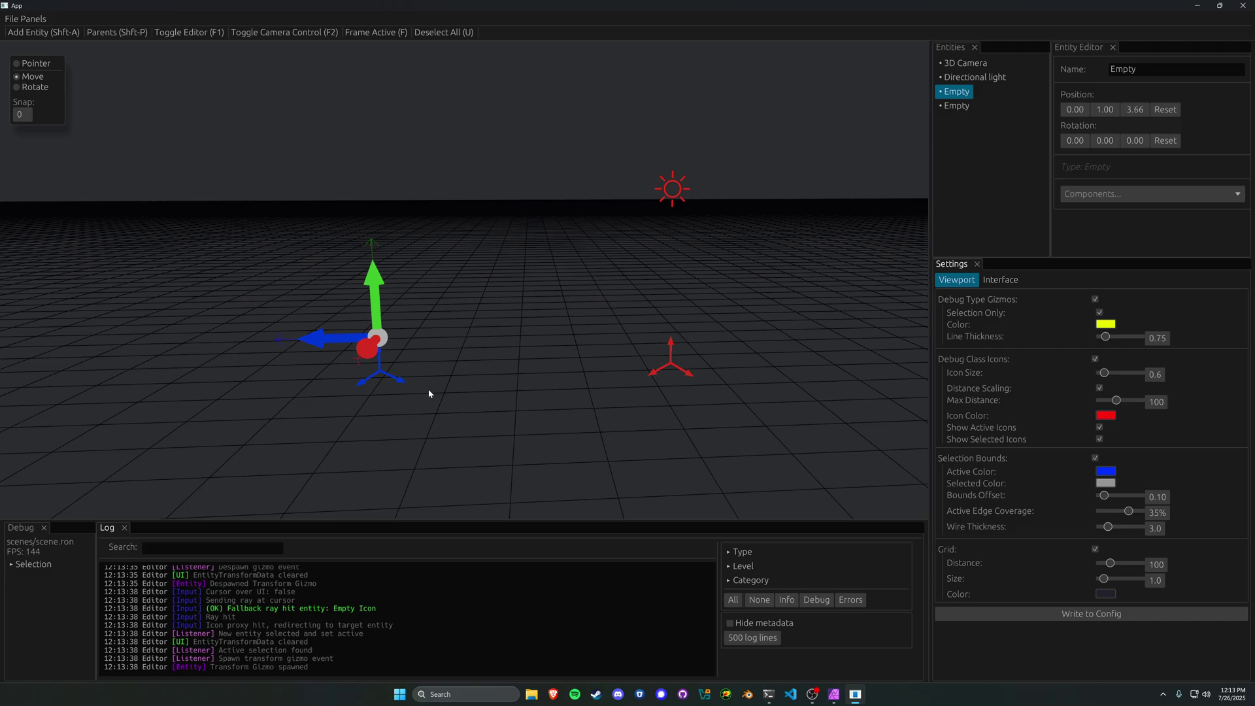
shift+click(674, 366)
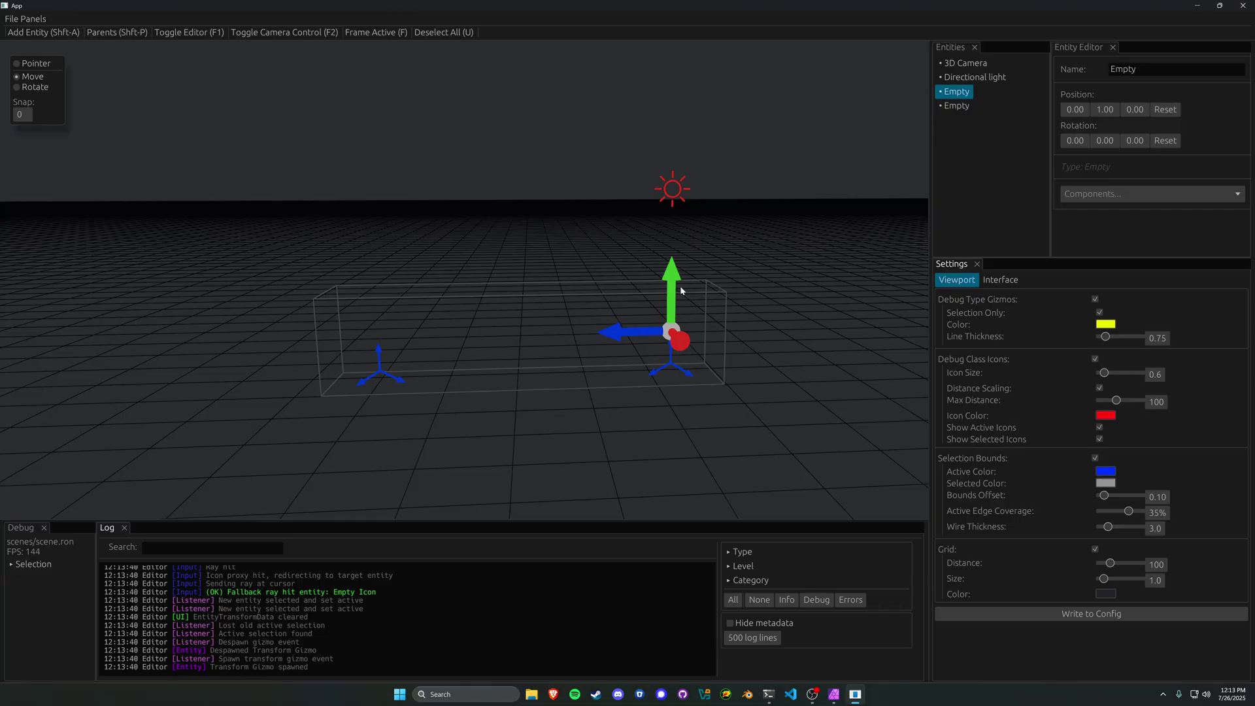
click(1100, 427)
key(d)
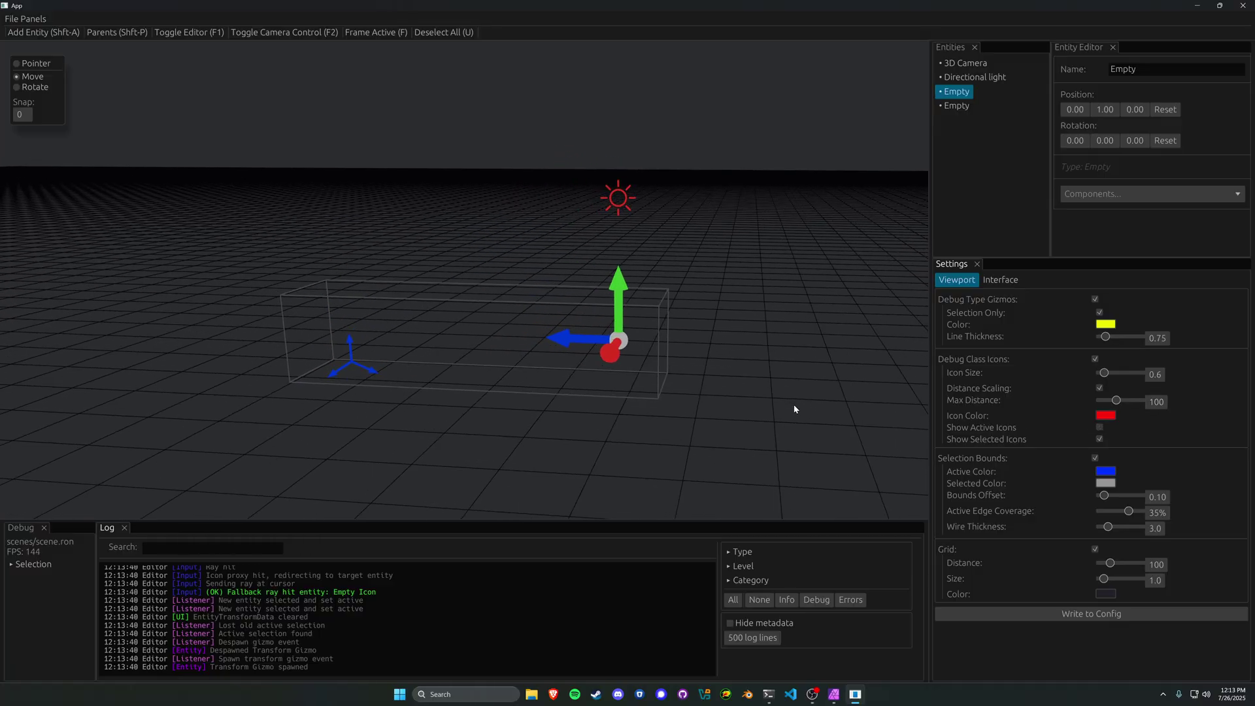
key(a)
Select the directional light and move it along the Z axis to about -0.48.
click(675, 209)
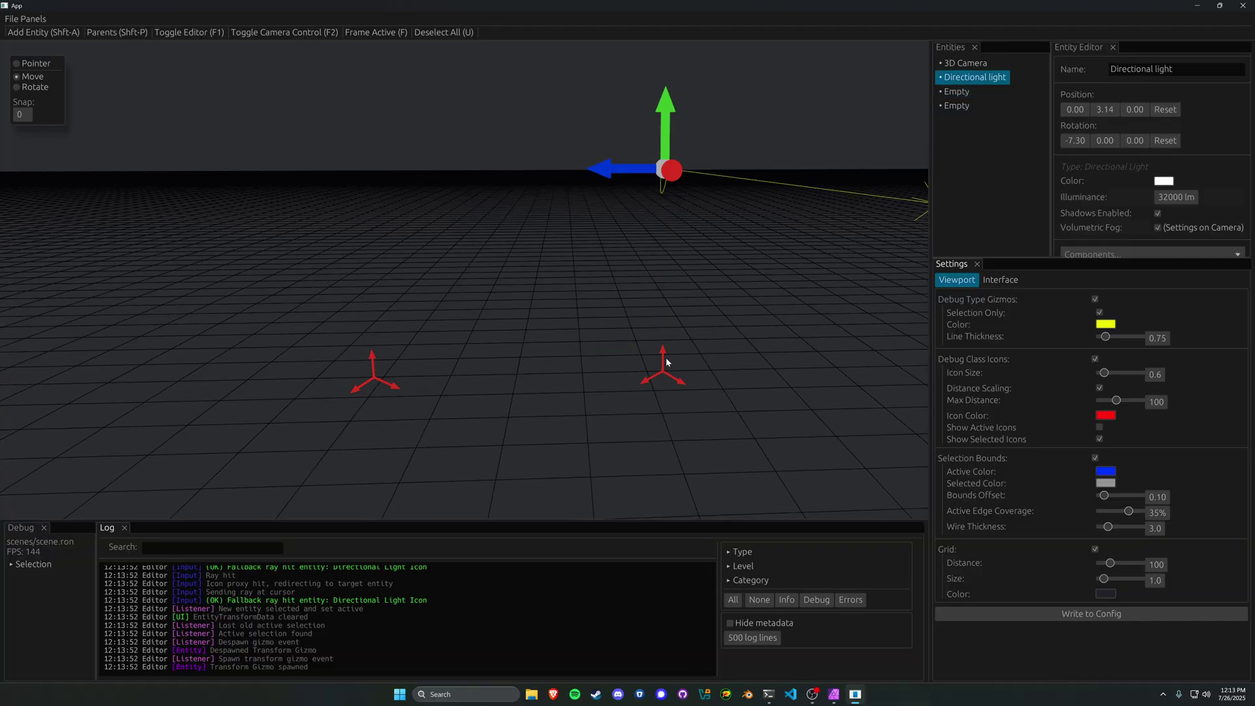
key(s)
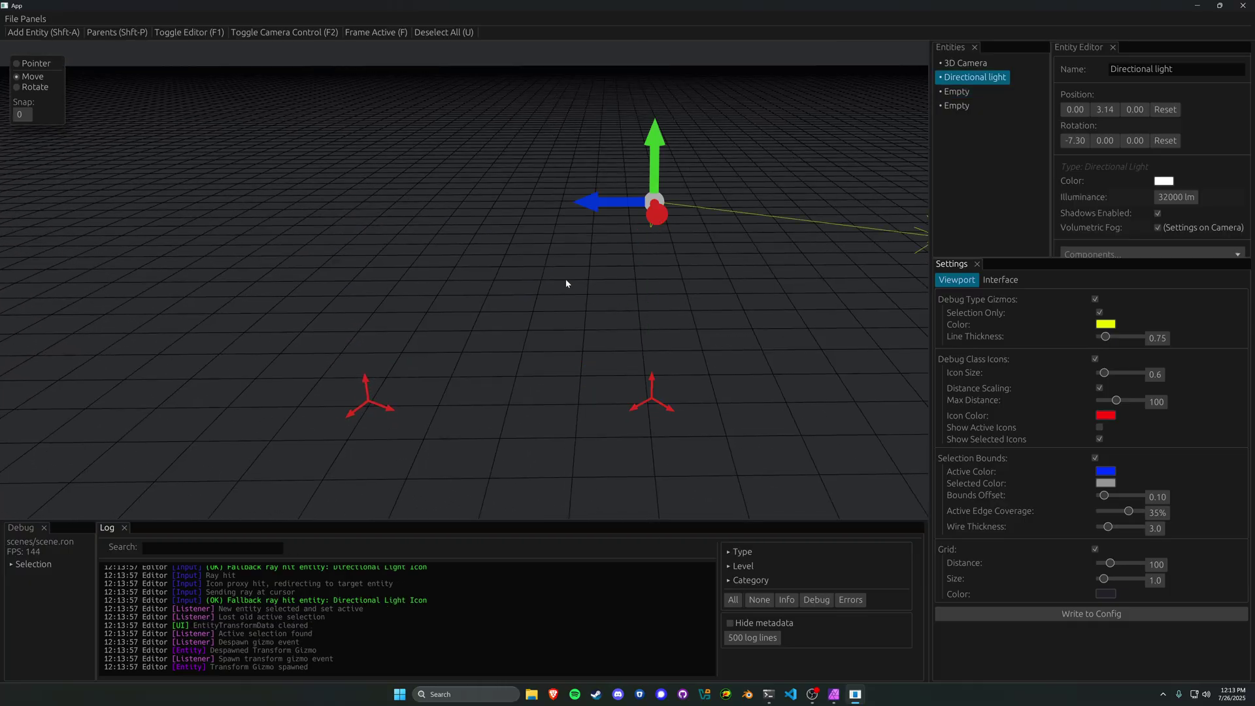
drag(644, 193, 644, 227)
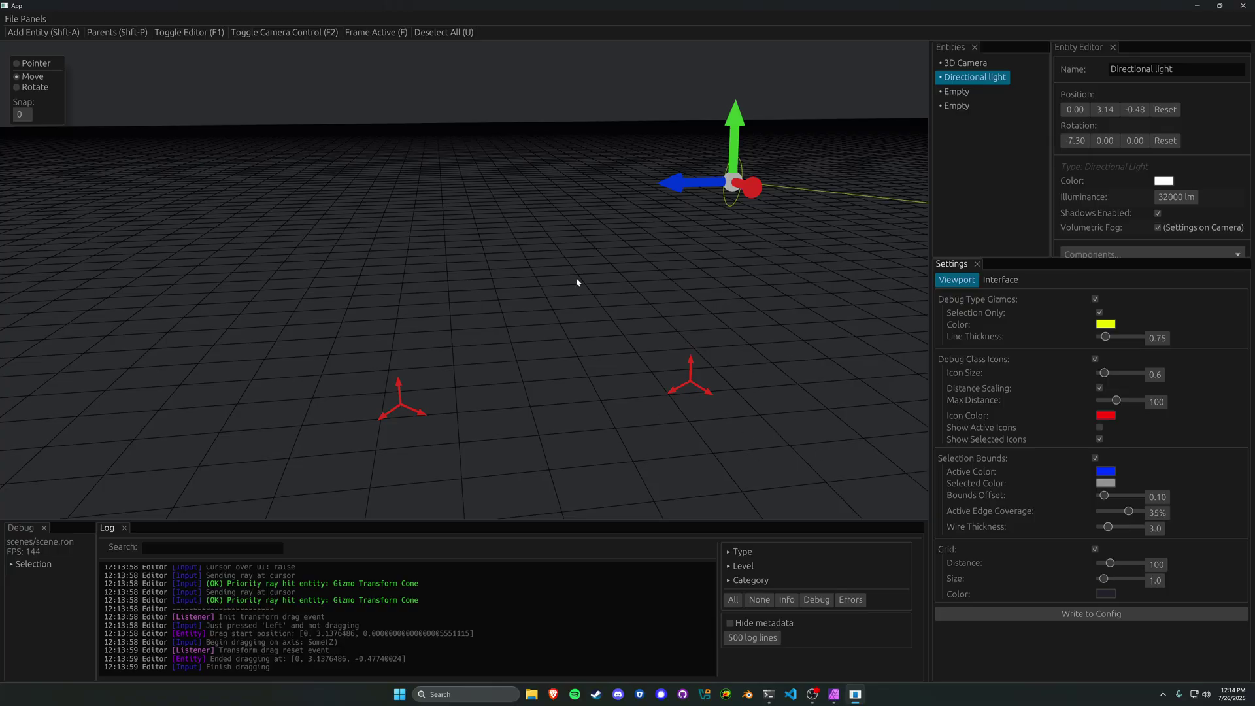
Turn on Show Active Icons and add both Empty entities to the directional light's selection.
click(1099, 427)
click(695, 387)
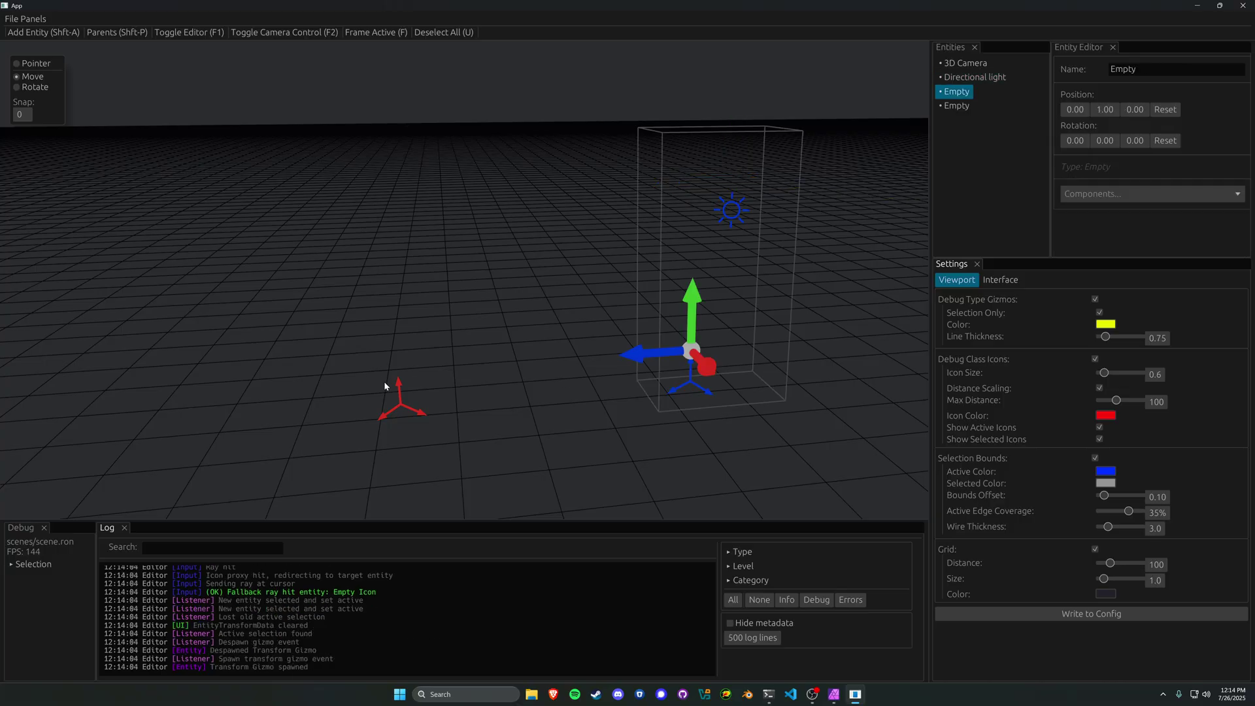
click(394, 397)
Turn off Show Selected Icons and Show Active Icons for the debug class icons.
click(1100, 438)
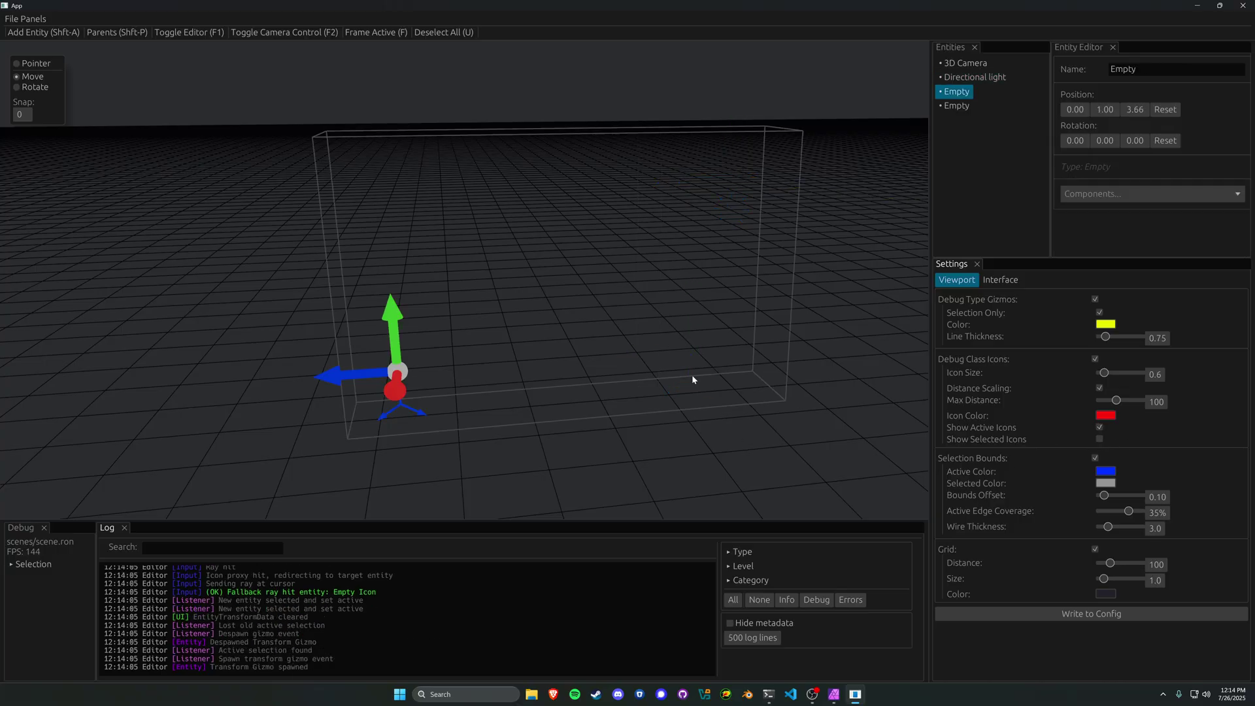
middle_drag(693, 380, 653, 370)
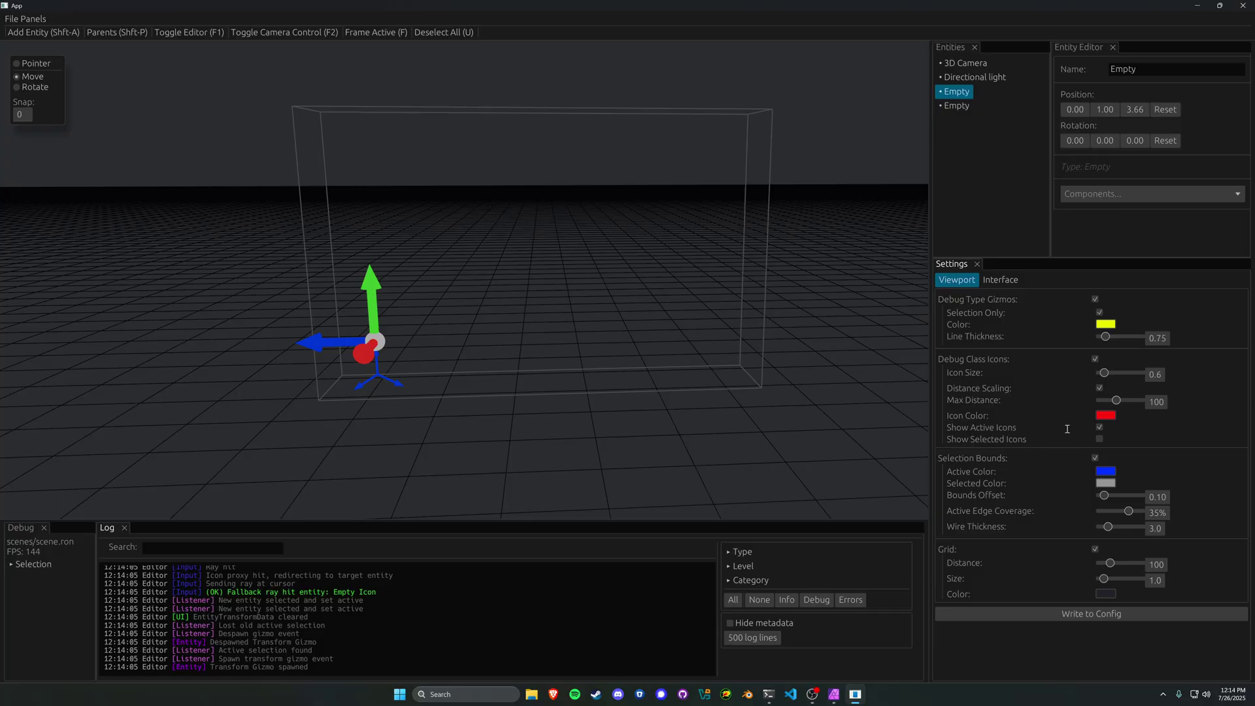
click(1099, 439)
click(1100, 439)
click(1100, 427)
Clear the selection, then select the Empty, the directional light and the other Empty together to check how hidden icons behave.
middle_drag(716, 425, 722, 454)
click(644, 329)
click(700, 389)
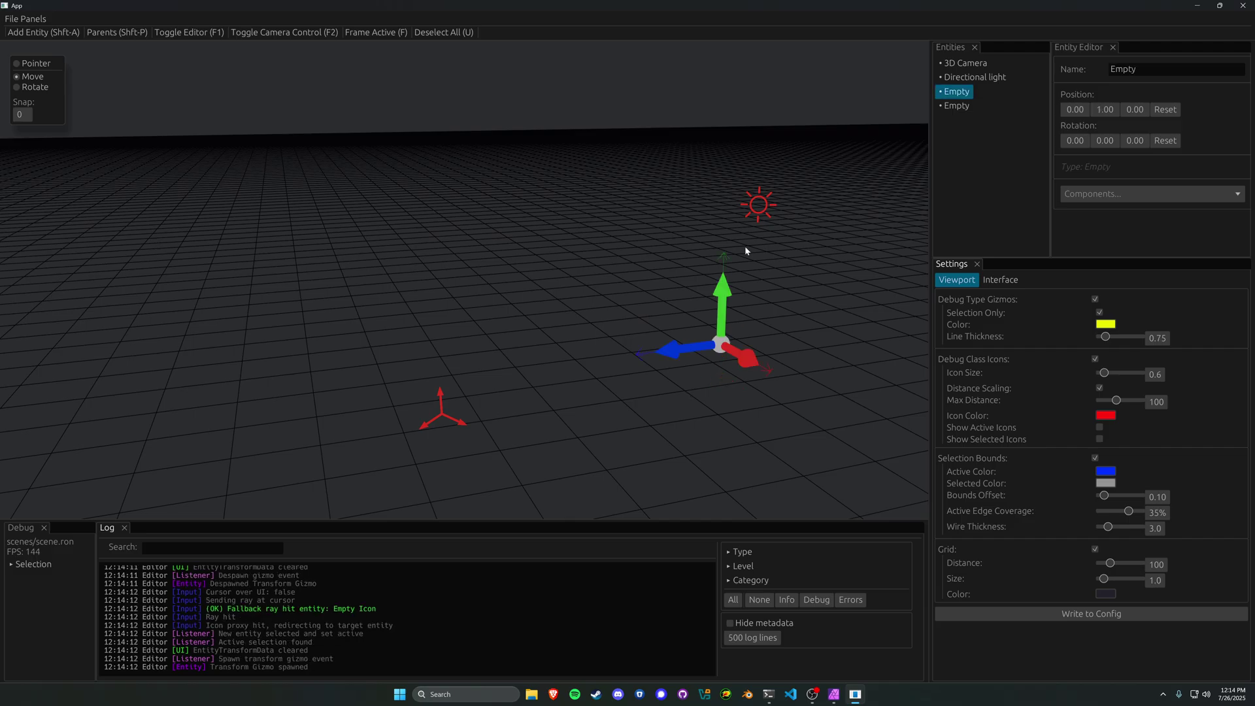
click(759, 208)
click(443, 412)
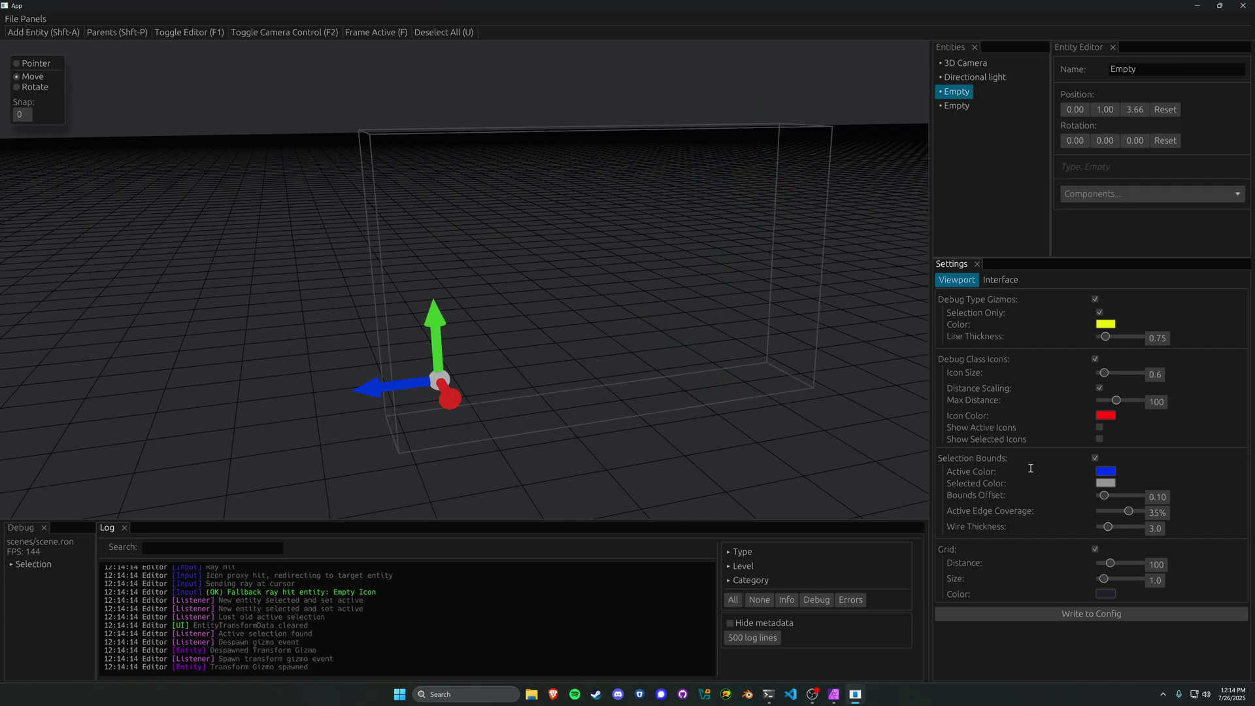
Turn on Show Selected Icons and Show Active Icons and clear the selection.
click(1099, 439)
click(1099, 427)
click(698, 415)
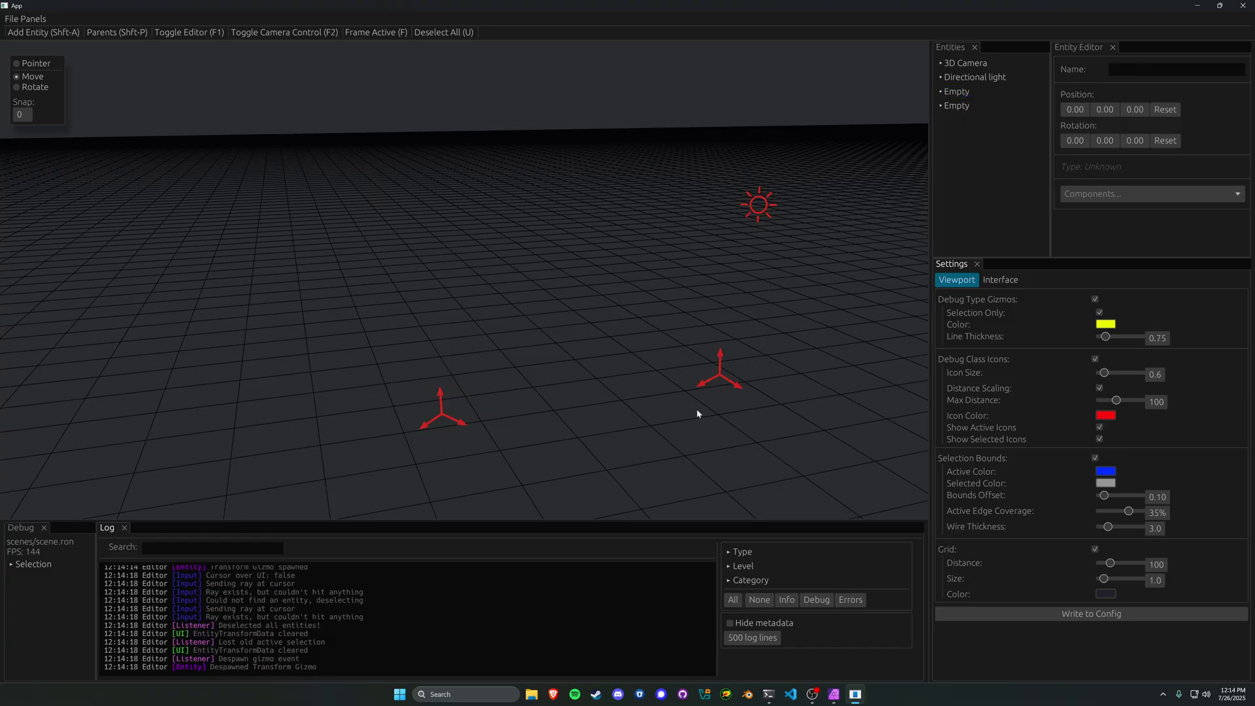
Duplicate the directional light along the X axis to about -4.10 and clear the selection.
click(718, 258)
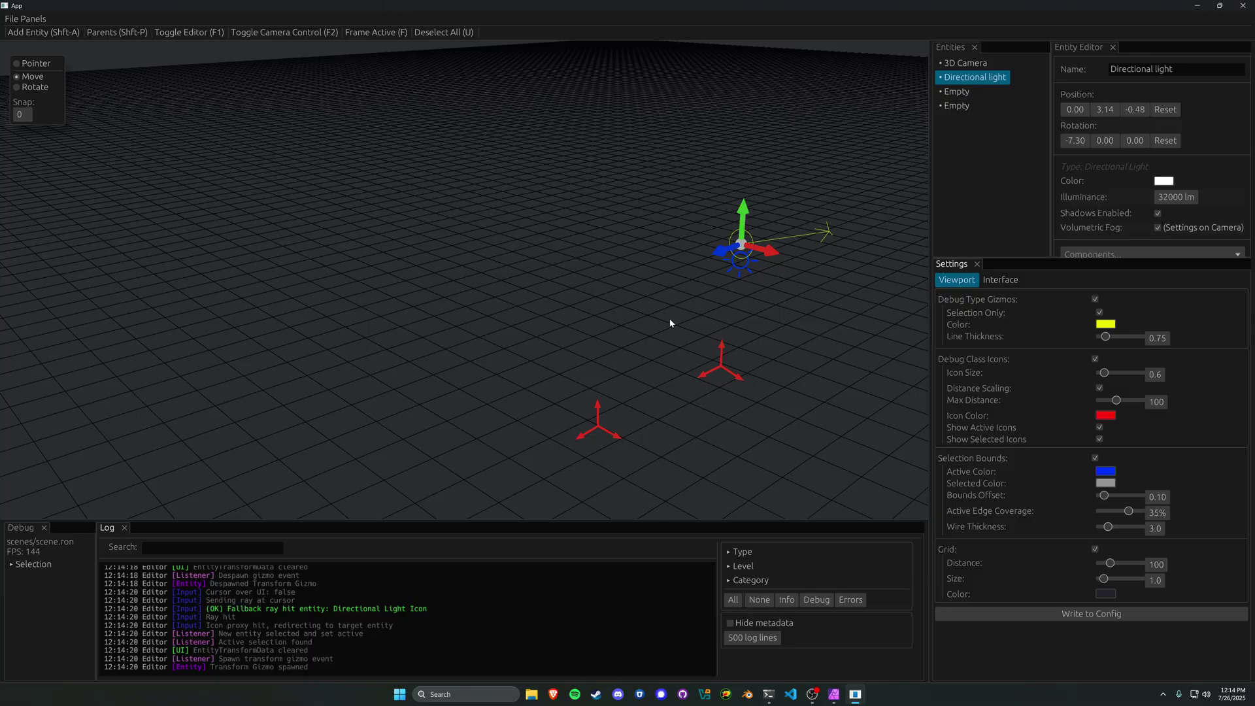
alt+drag(769, 254, 593, 223)
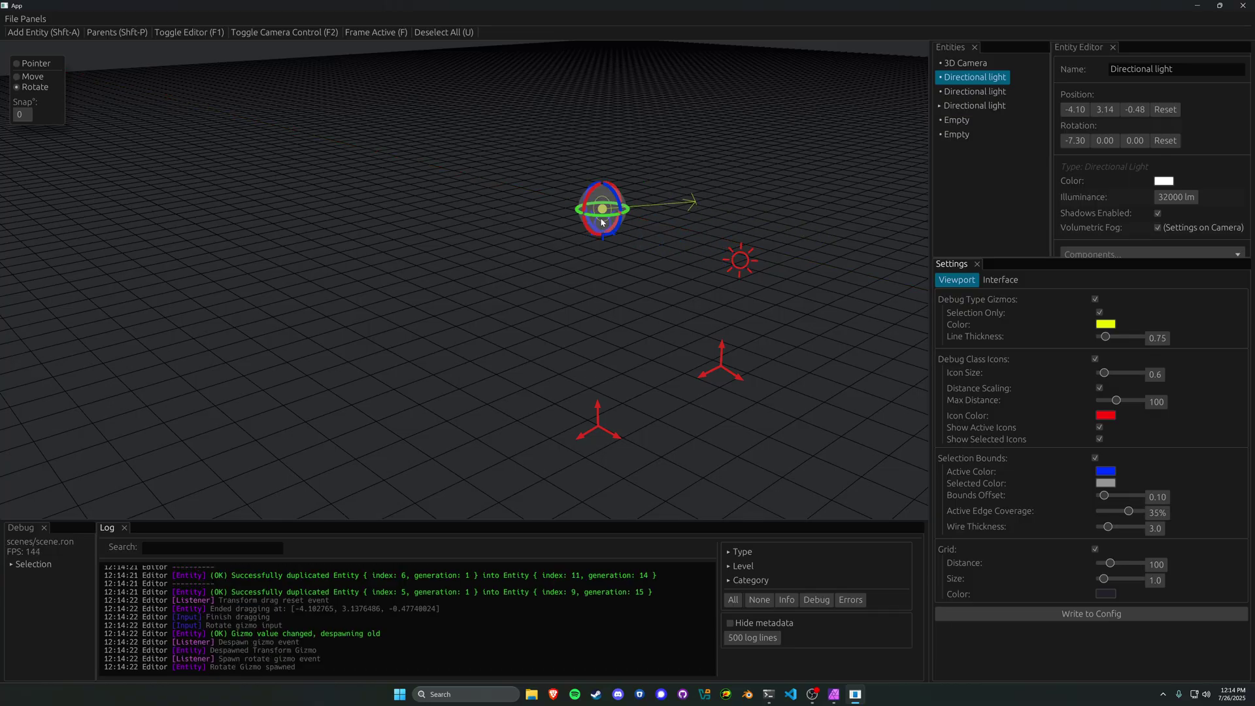
click(559, 285)
Add a point light, move it along the X axis to about -6.56 and clear the selection.
key(shift+a)
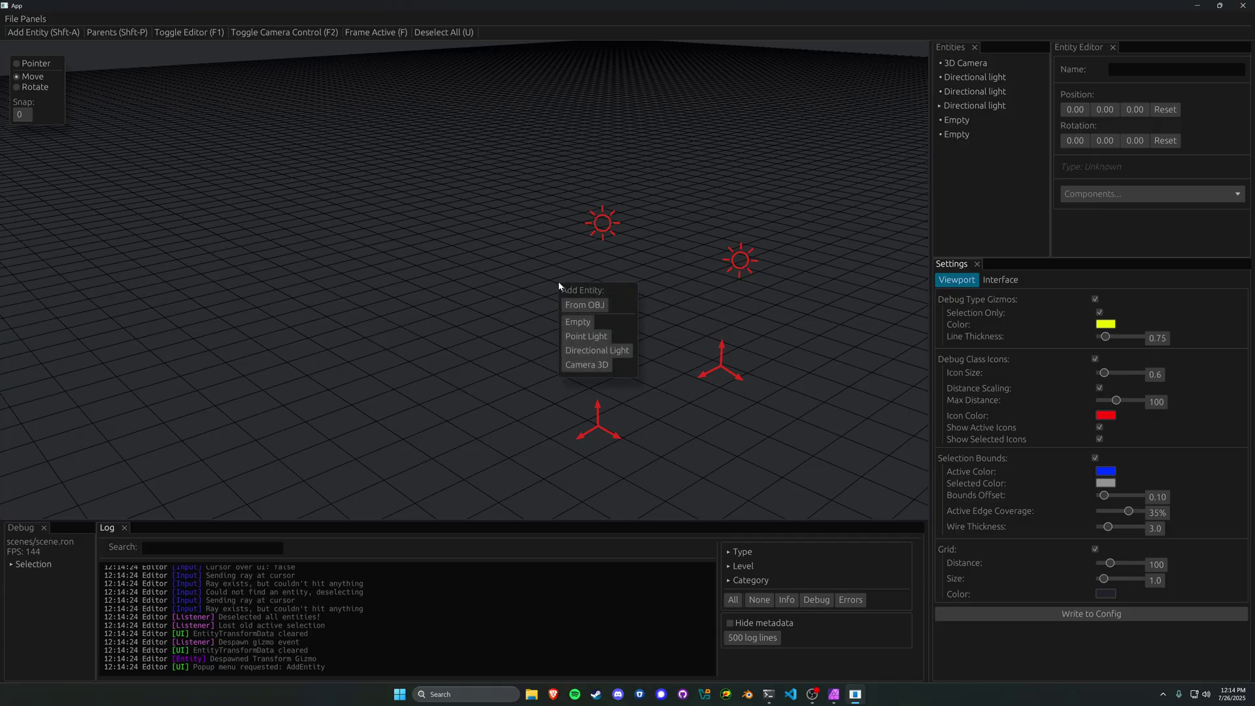
click(586, 336)
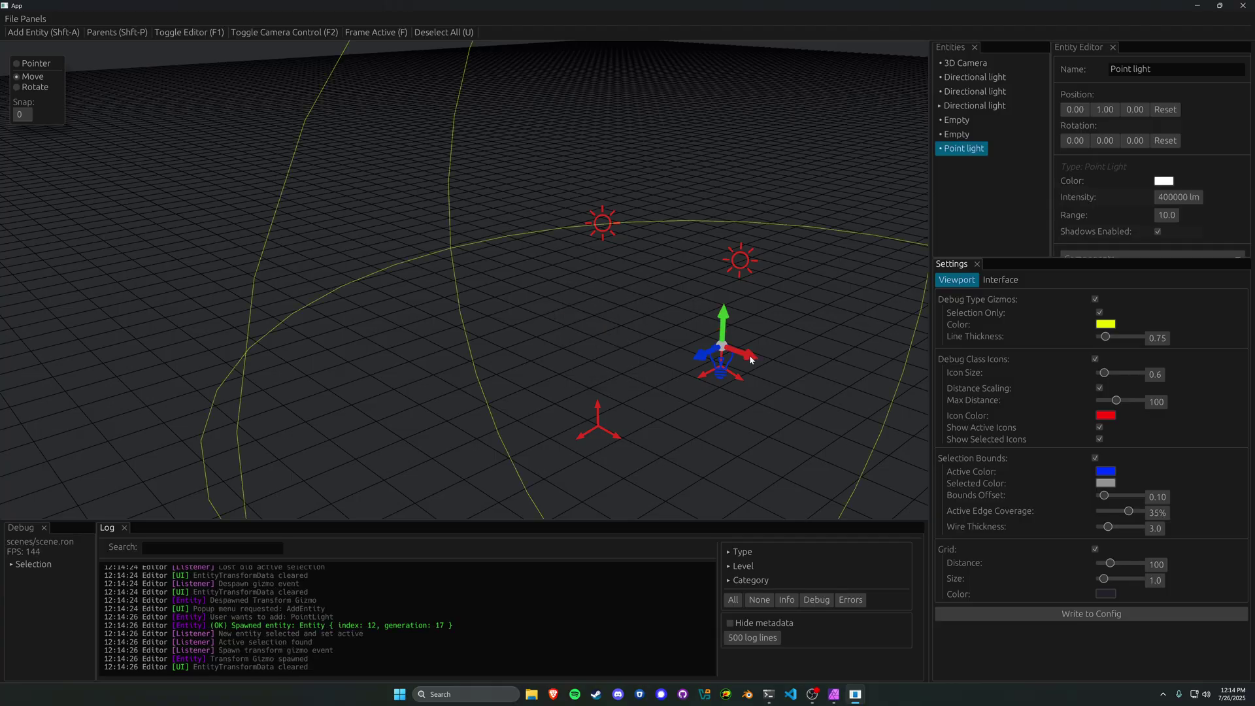
drag(750, 359, 517, 314)
click(510, 332)
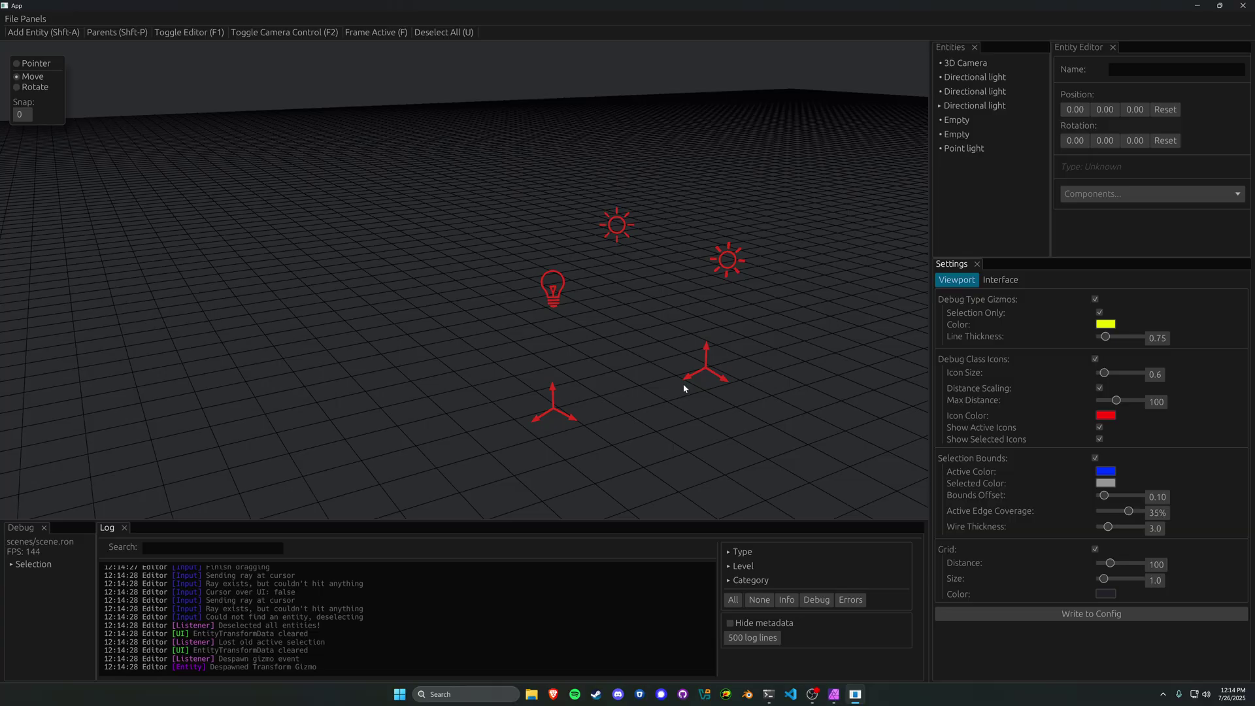
Delete one Empty and two of the directional lights, leaving a single Empty and a single directional light.
click(713, 362)
key(Delete)
click(607, 244)
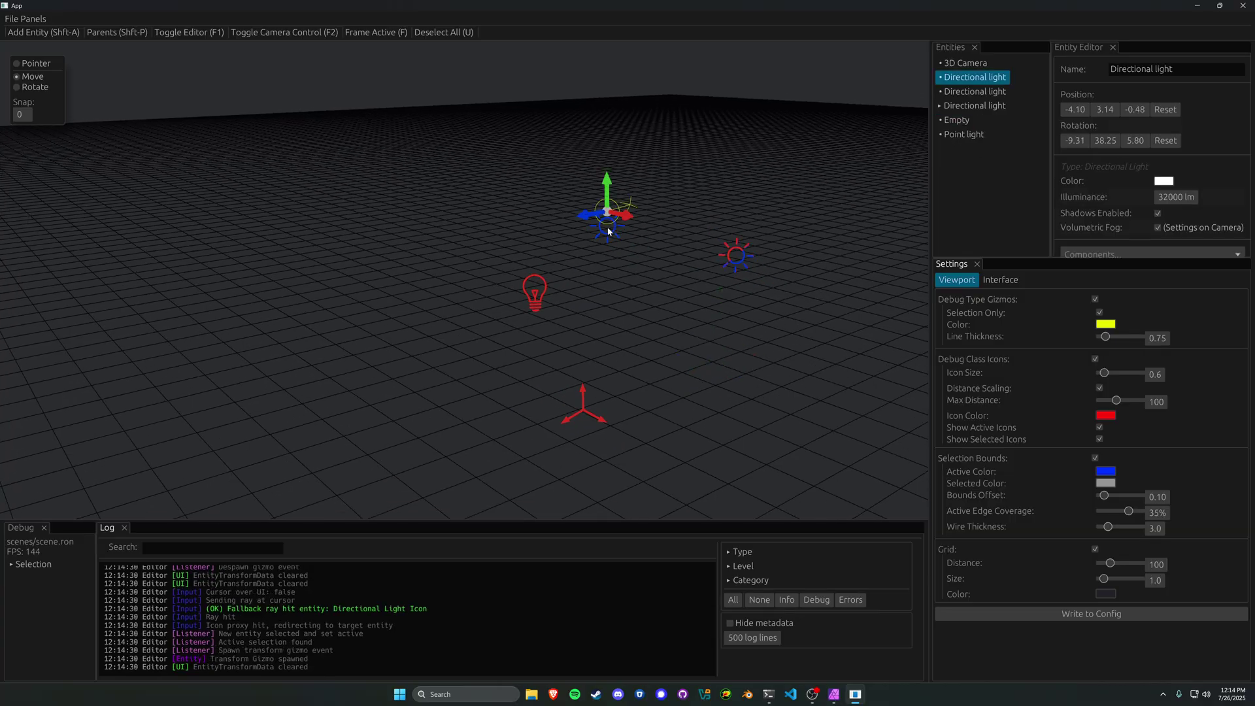
key(Delete)
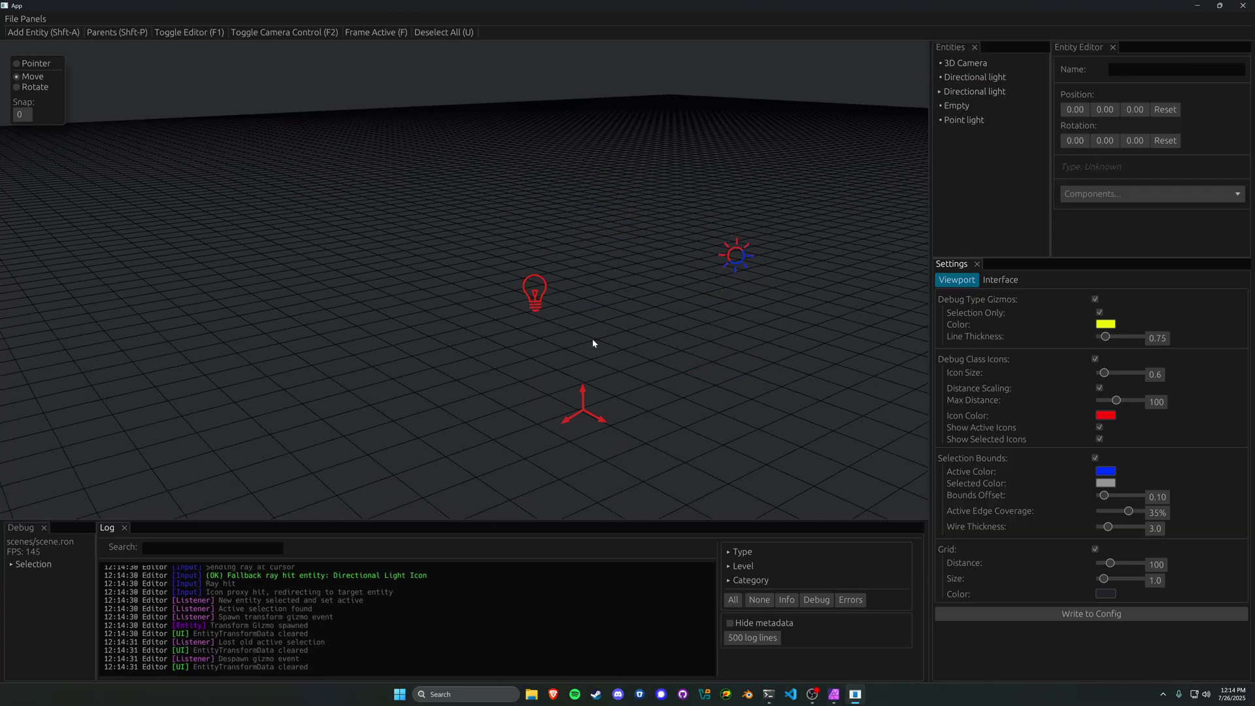
click(735, 260)
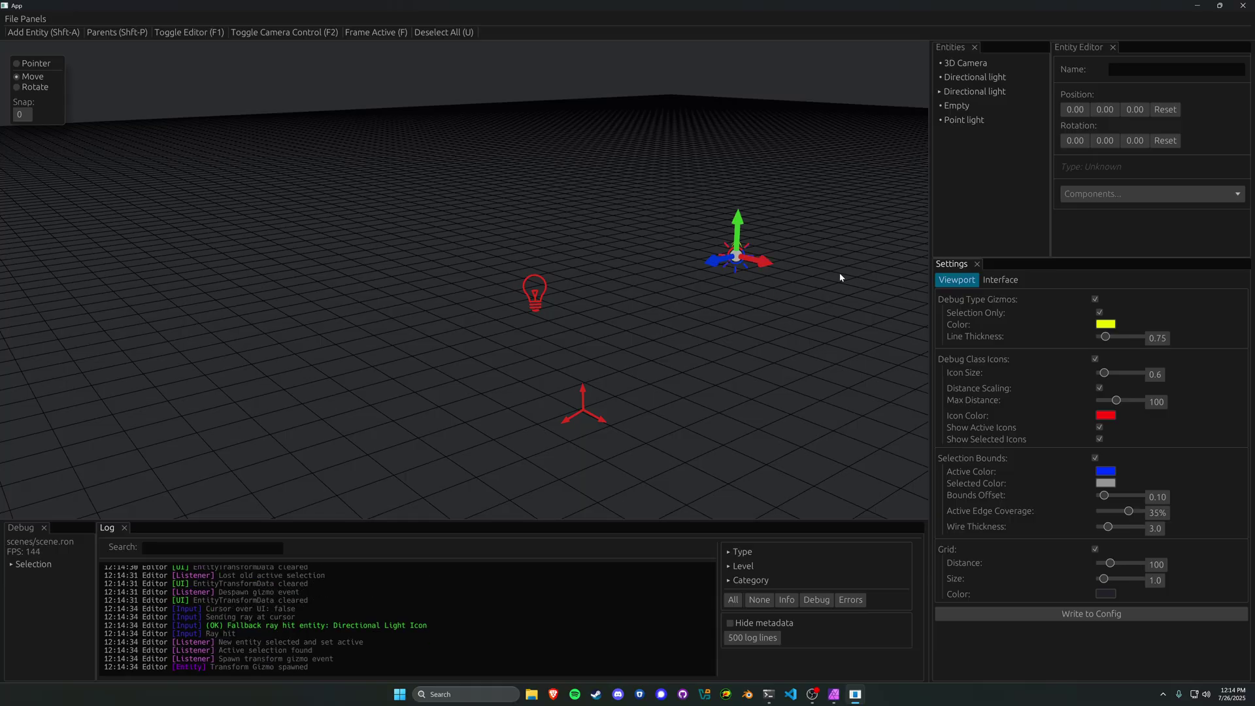
key(Delete)
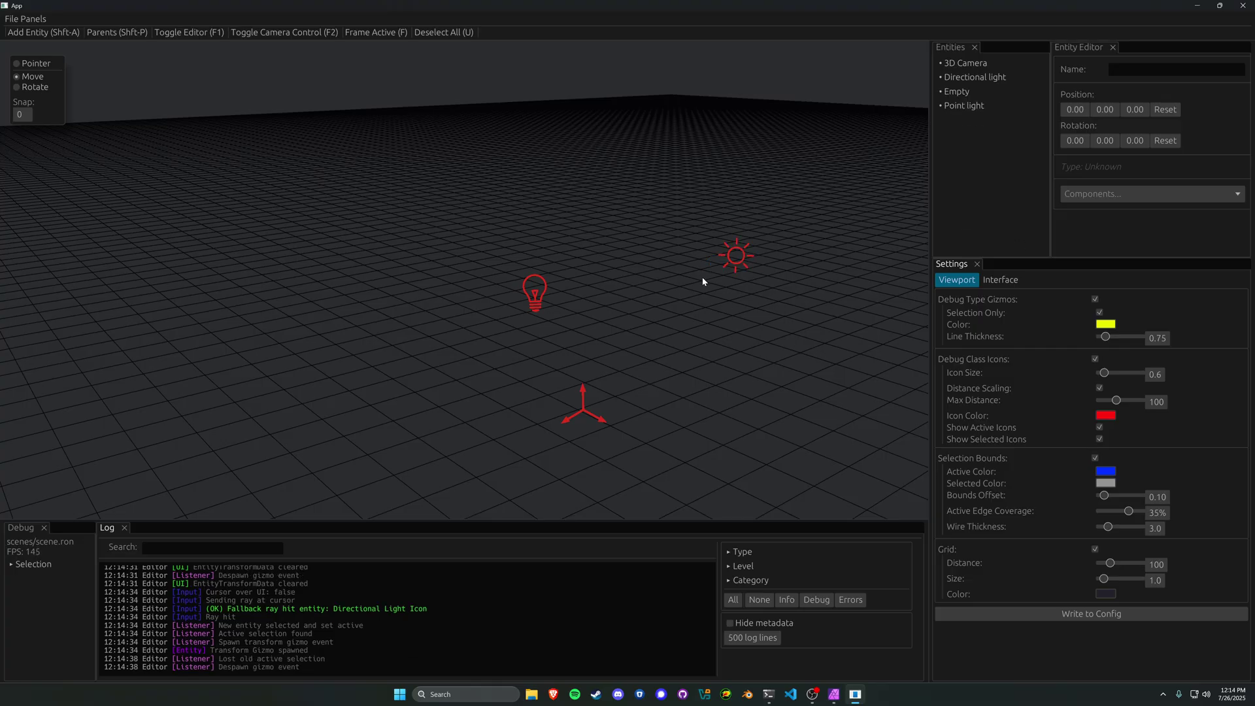
Add a 3D camera, turn off Is active and move it along the X axis to about -0.91.
key(shift+a)
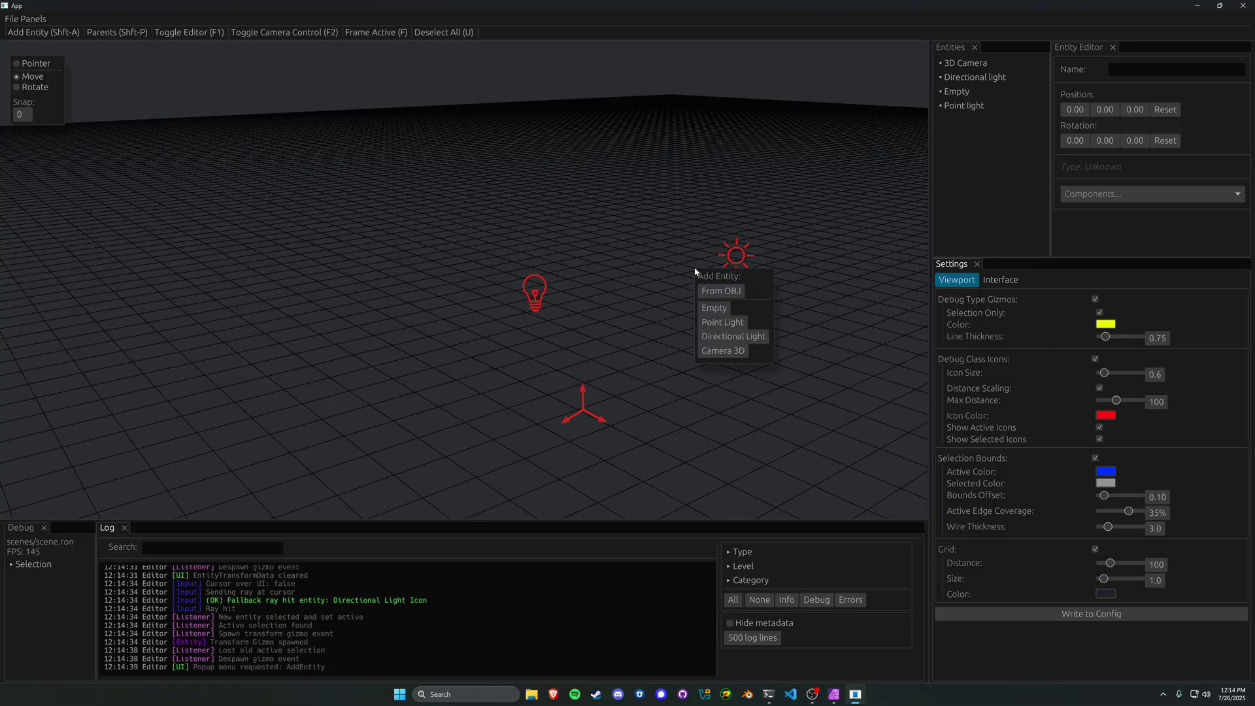
click(725, 351)
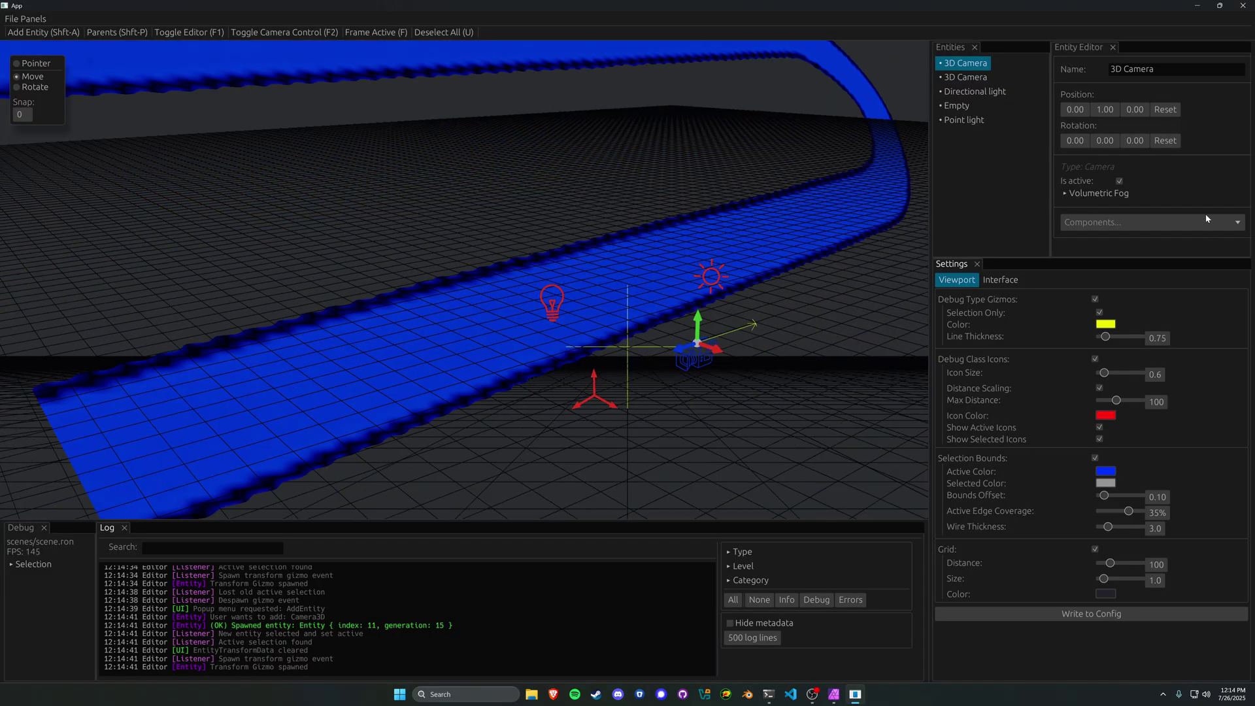
click(1120, 180)
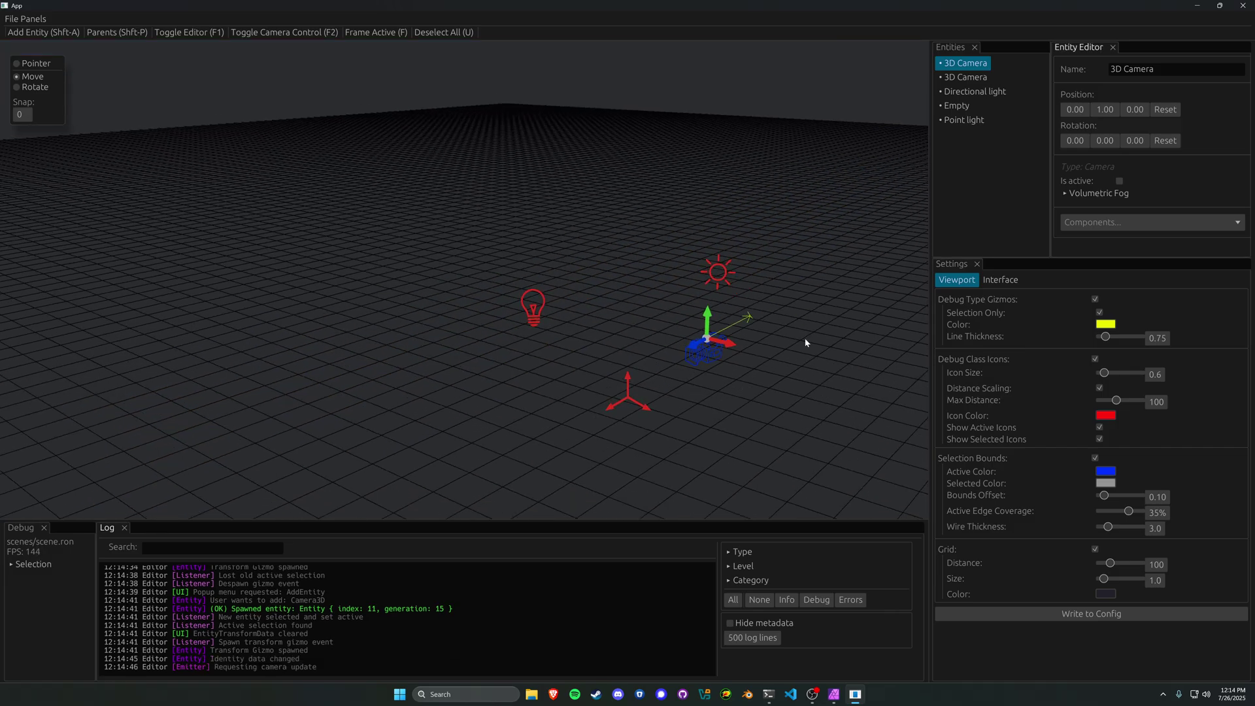
drag(671, 357, 642, 344)
click(794, 381)
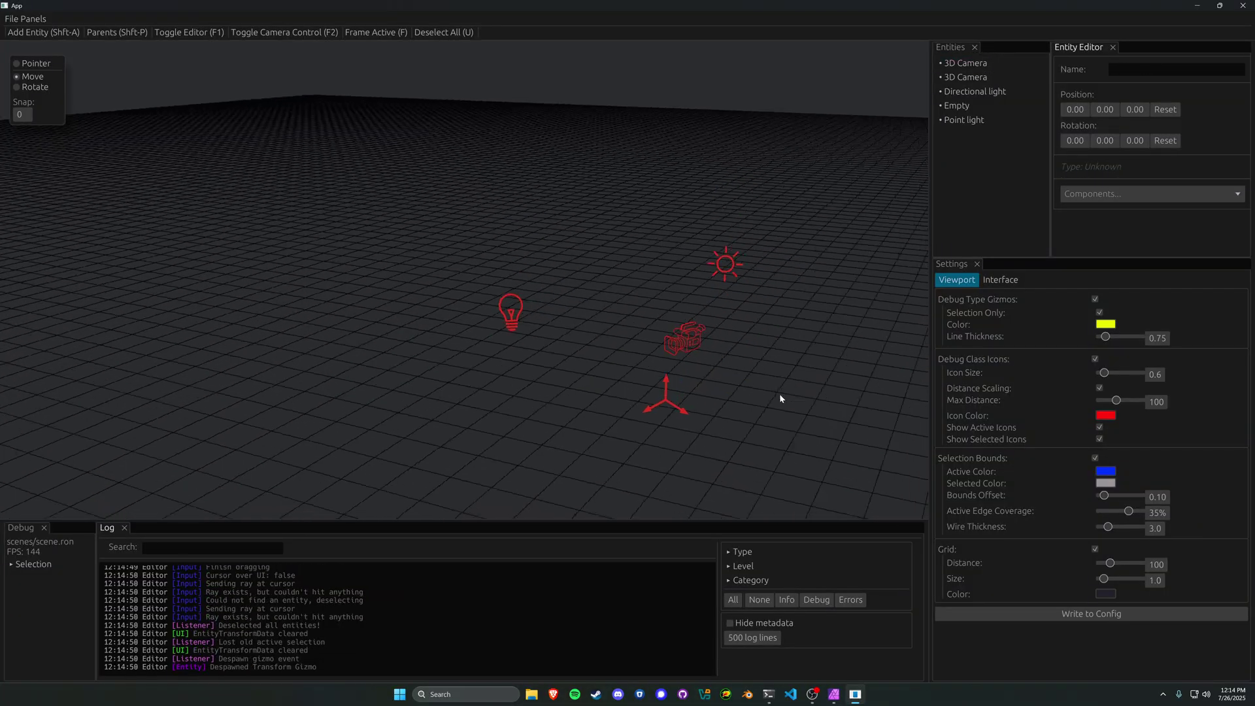
Rotate the new 3D camera, clear the selection and save the scene.
click(651, 353)
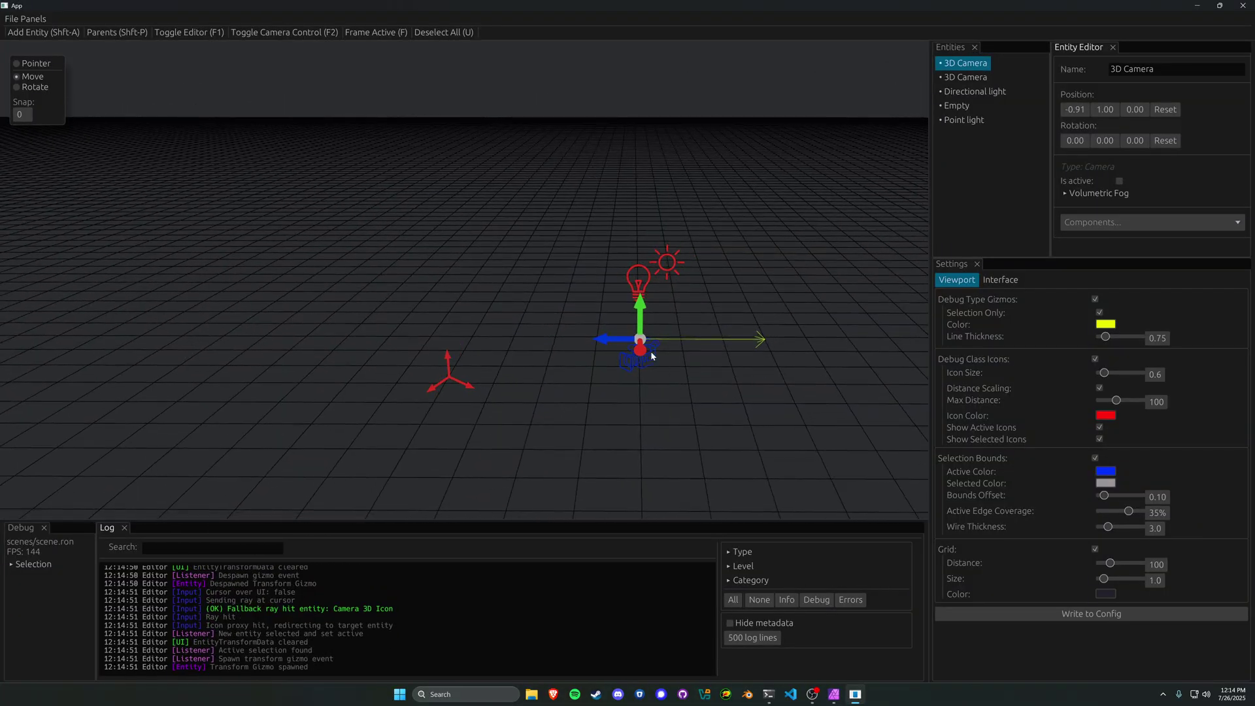
key(r)
drag(669, 355, 674, 323)
key(g)
right_drag(720, 417, 614, 384)
click(633, 401)
key(ctrl+s)
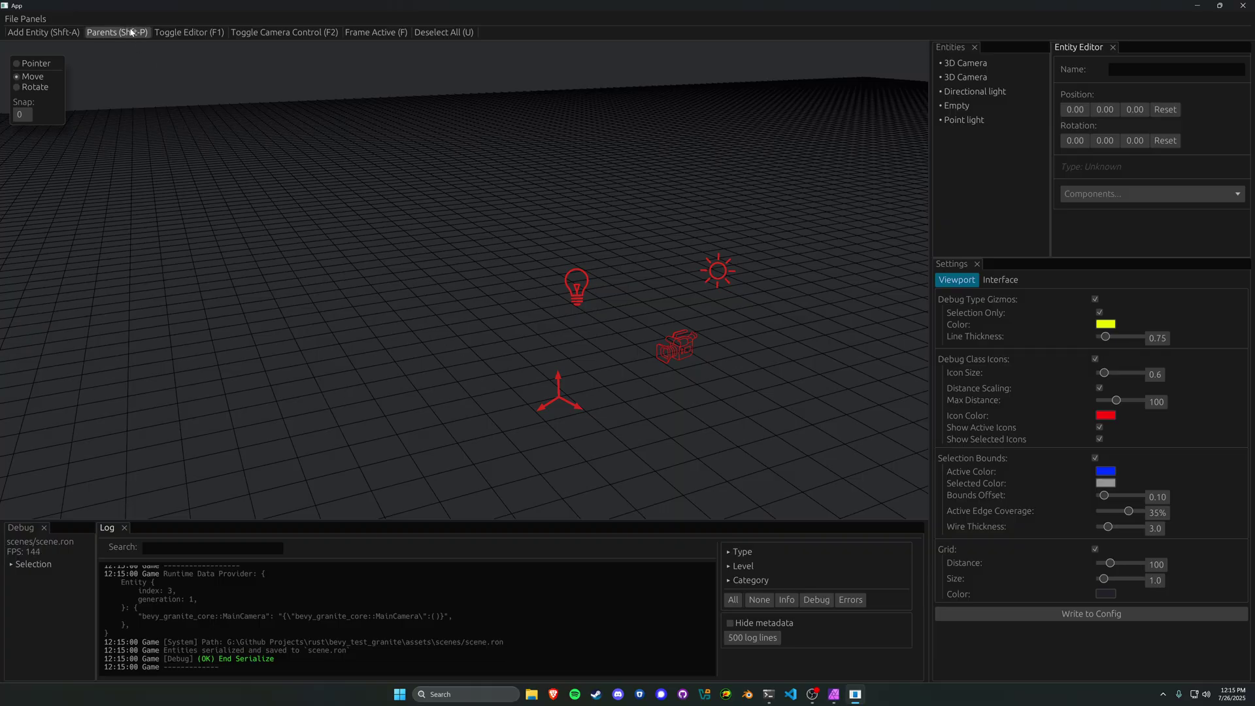
click(575, 288)
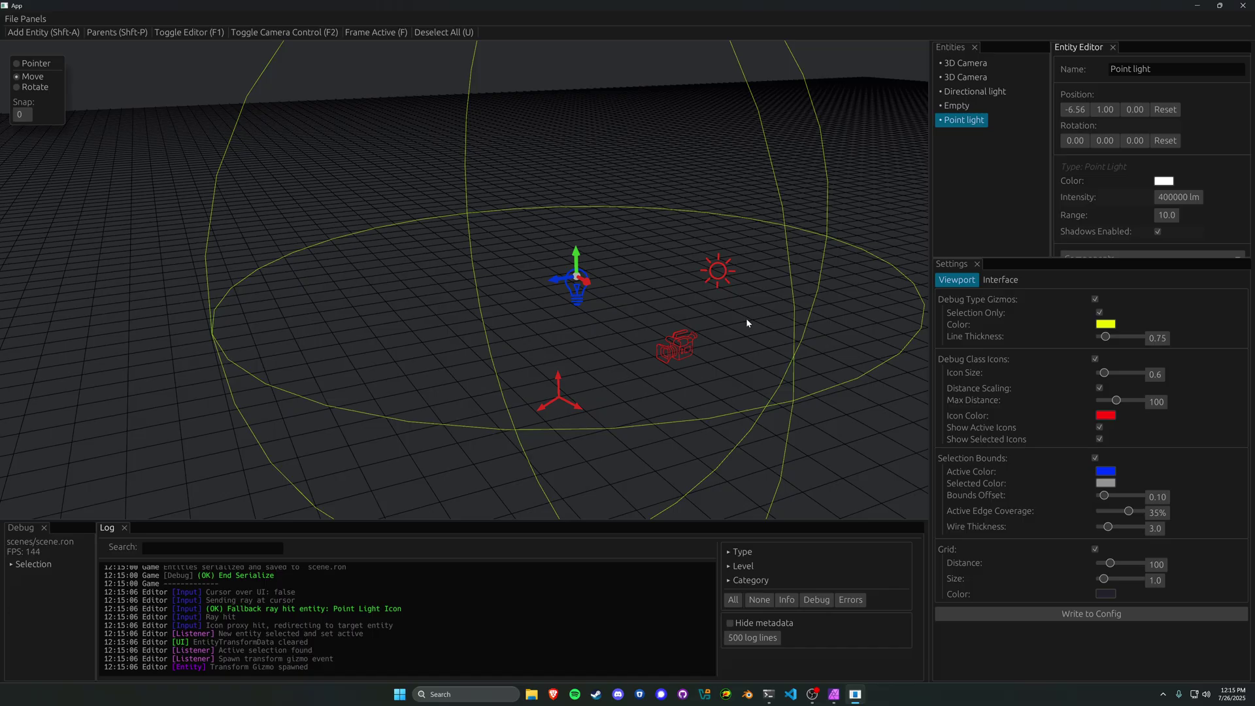
click(726, 275)
mouse_move(511, 325)
right_down()
mouse_move(599, 336)
mouse_move(511, 334)
right_up()
click(131, 32)
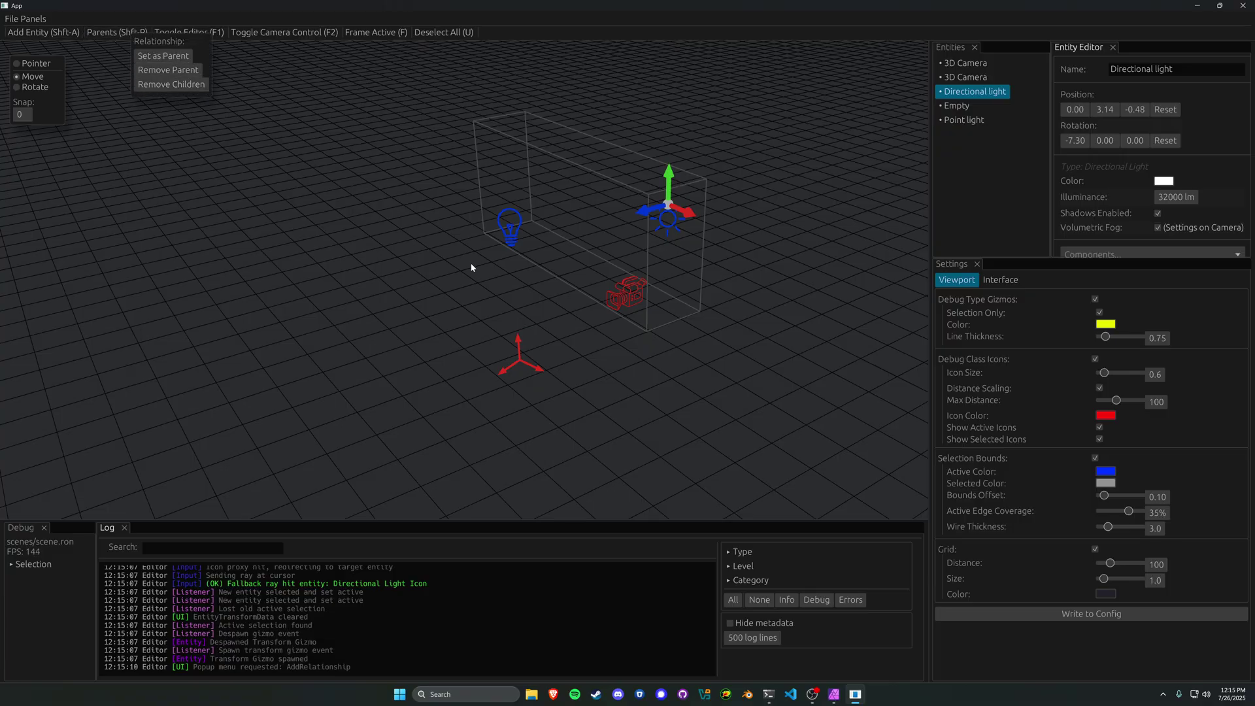
click(500, 288)
Set the point light as the parent of the Empty and clear the selection.
click(519, 356)
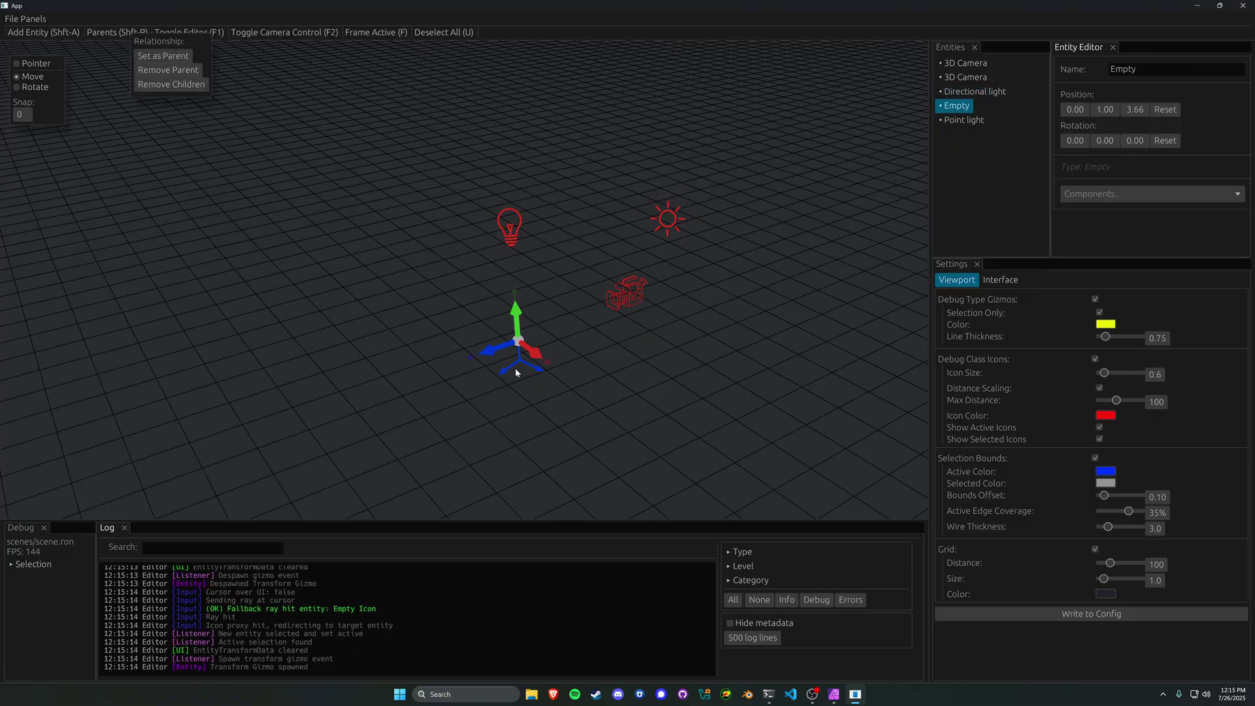
shift+click(509, 228)
key(shift+p)
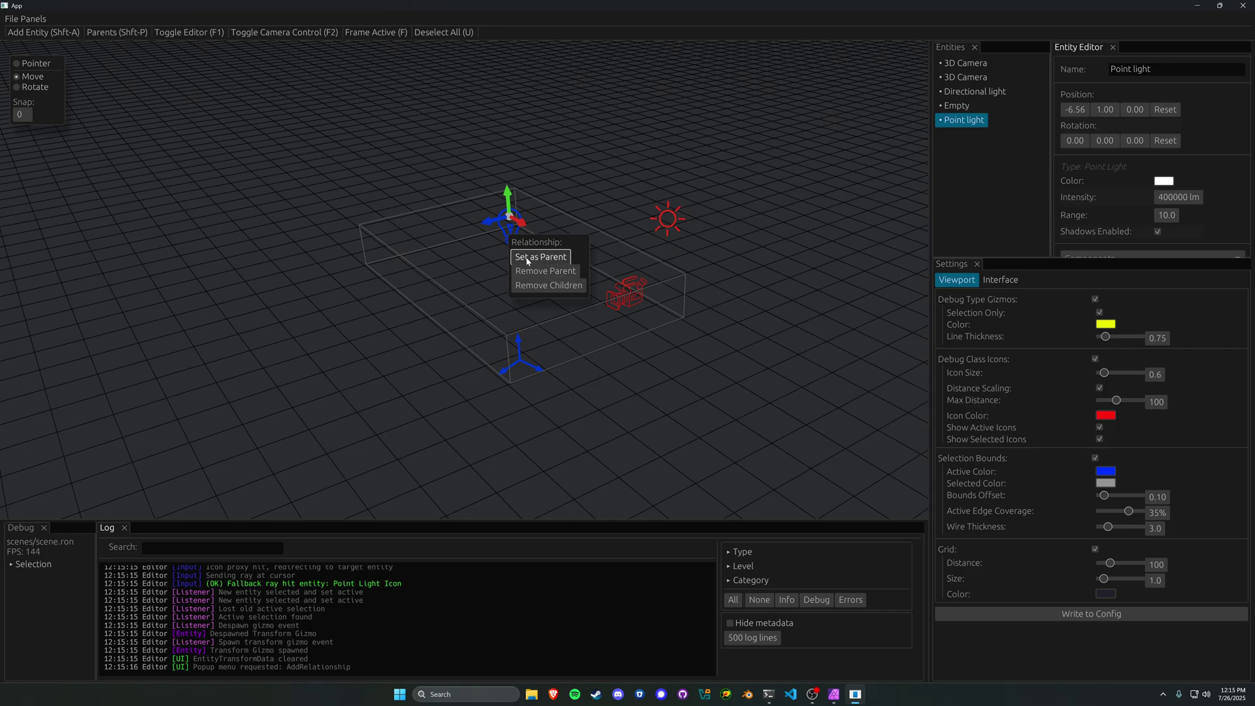
click(527, 258)
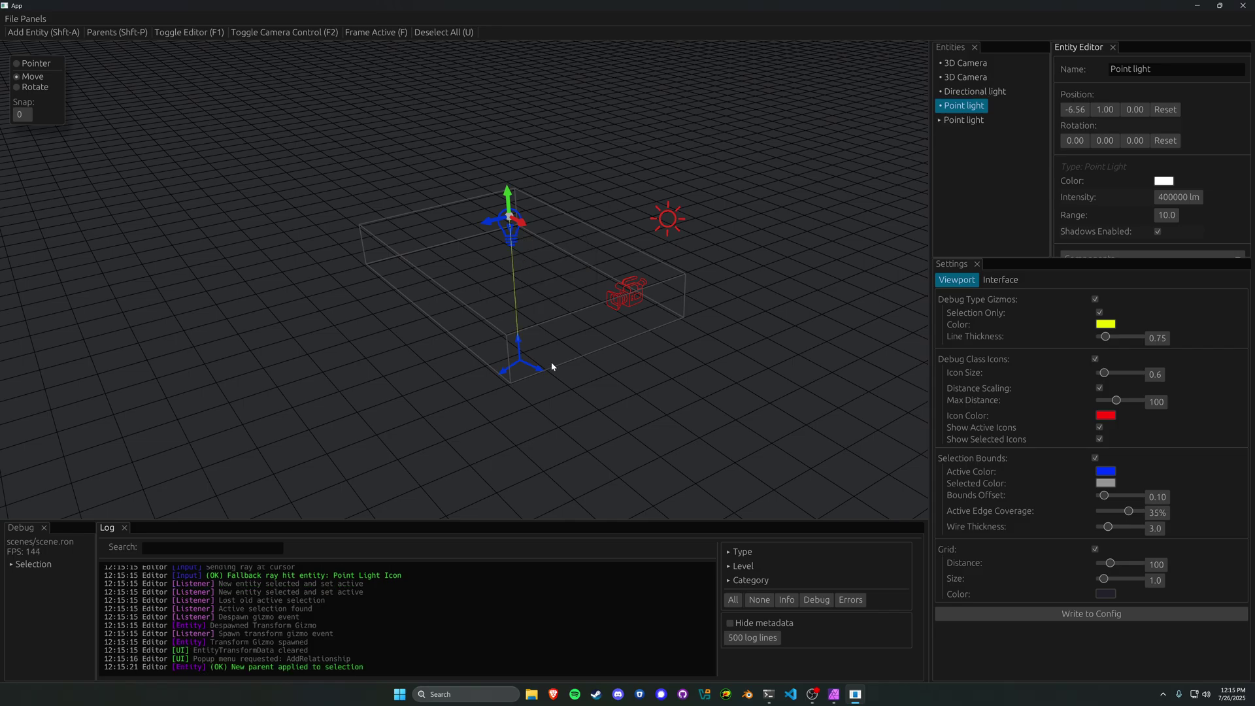
click(455, 321)
Select the child Empty and turn off Show Active Icons, leaving Show Selected Icons on.
click(512, 363)
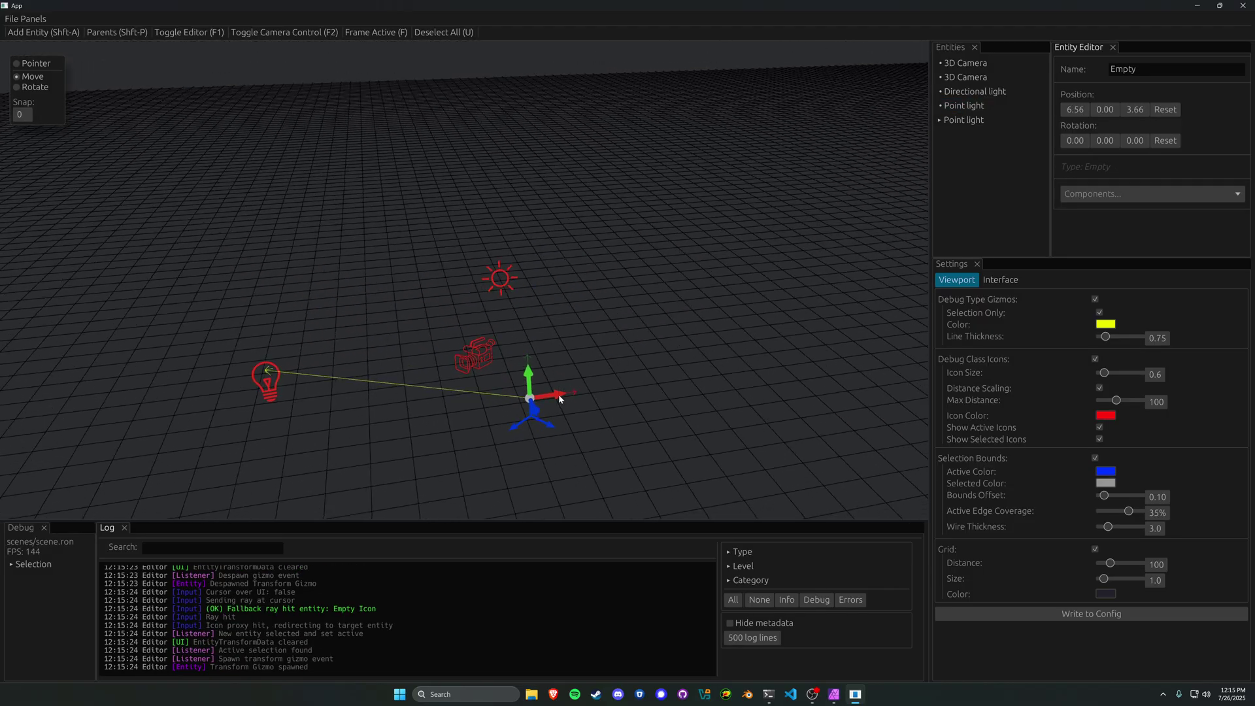
click(1100, 439)
right_drag(692, 431, 616, 431)
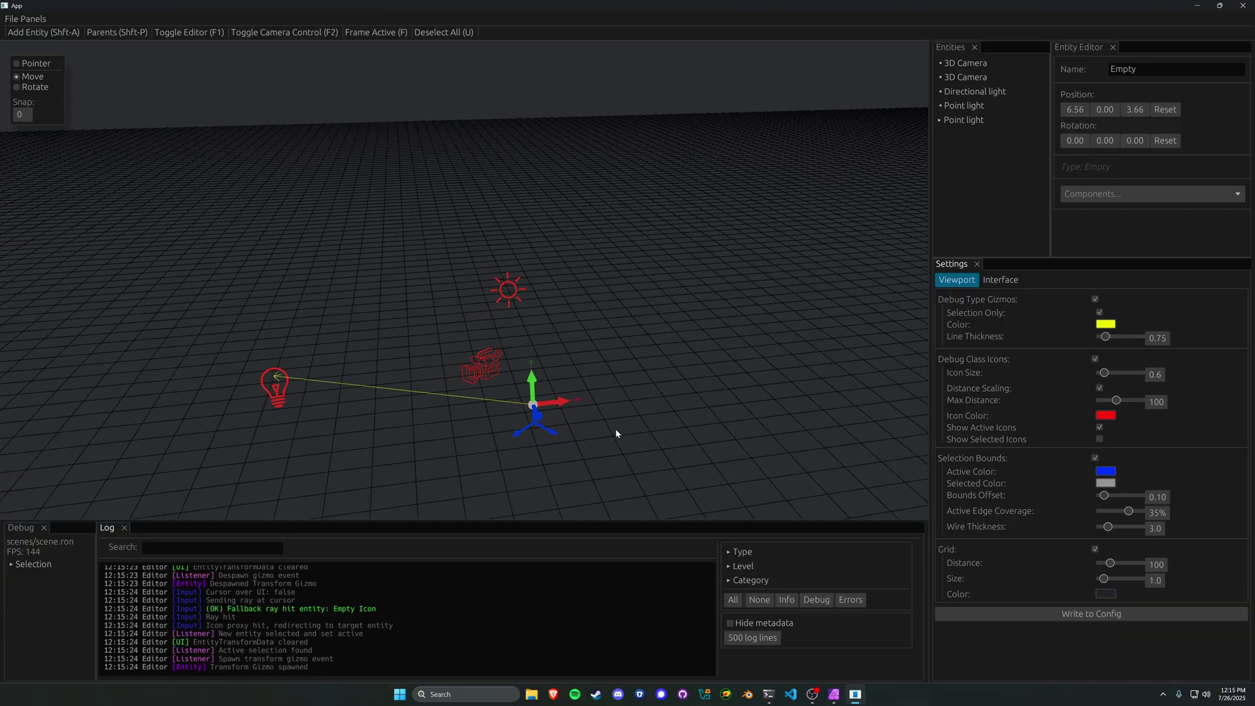
click(1100, 428)
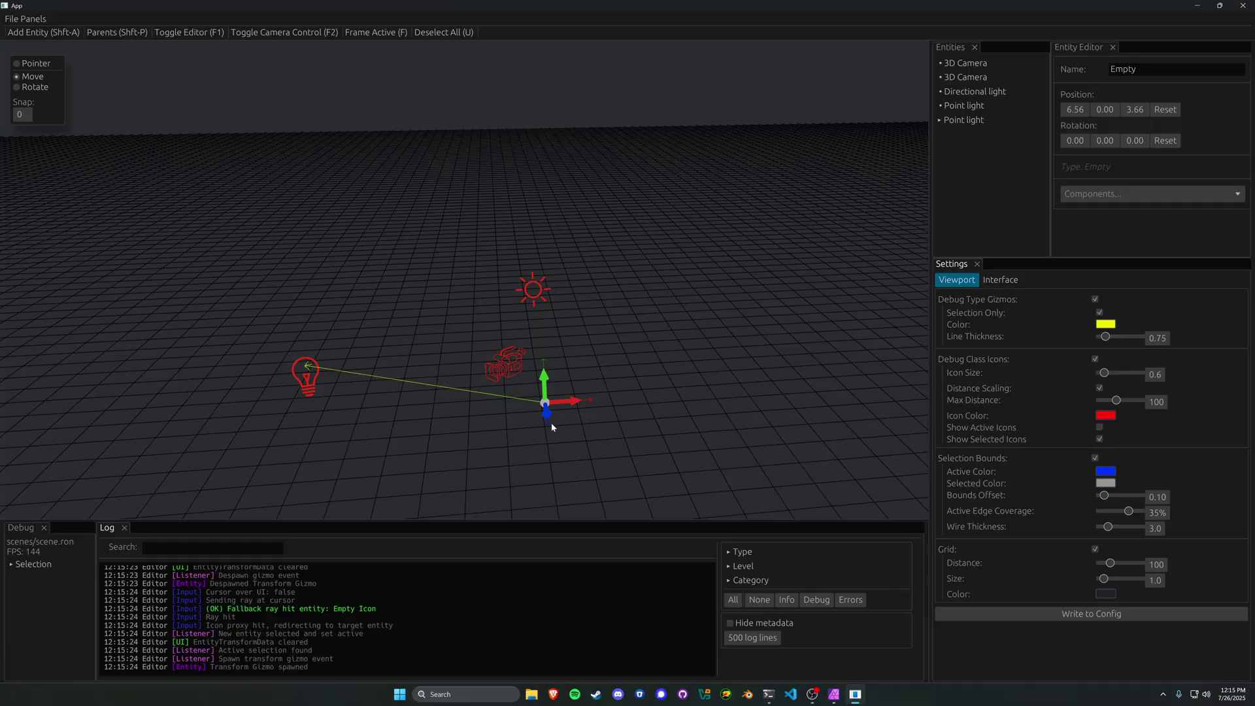
Move the child Empty to about X 9.58 and Z 6.67, and raise its parent point light to about Y 7.56.
drag(571, 404, 724, 513)
middle_drag(487, 399, 458, 416)
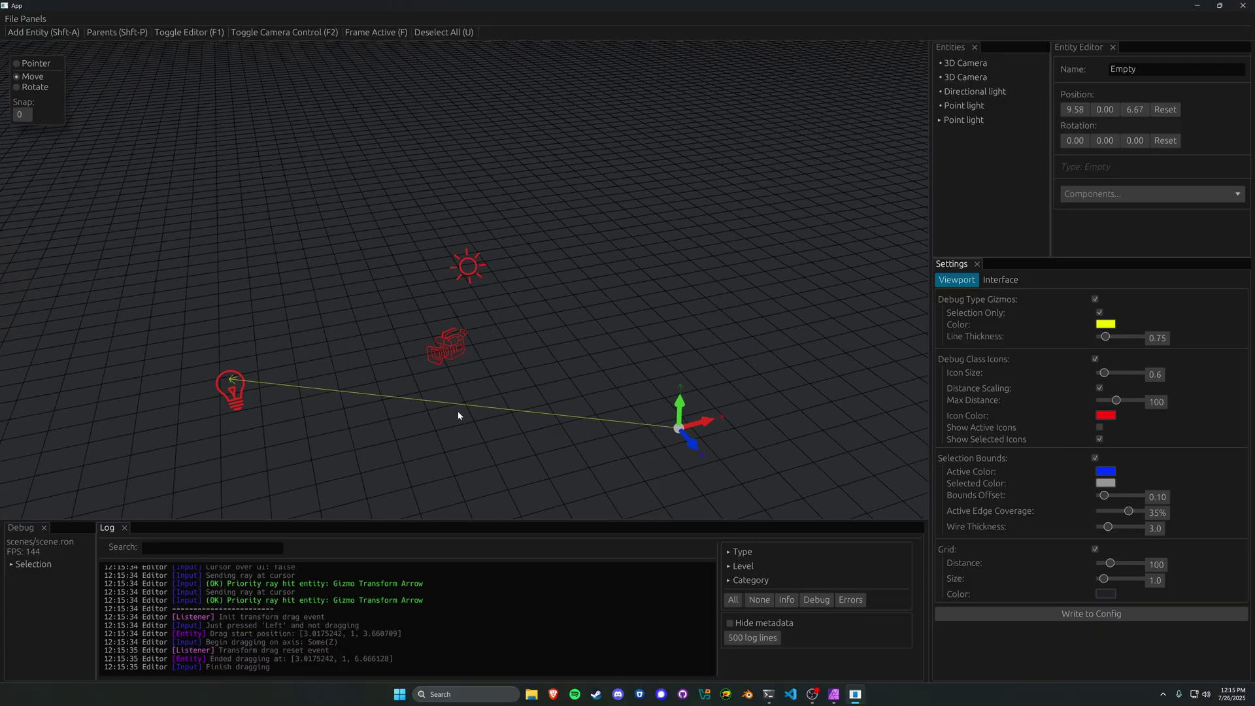
click(228, 401)
drag(226, 343, 197, 153)
middle_drag(330, 385, 511, 304)
Toggle the debug class icons off and back on, and turn off Debug Type Gizmos.
click(1095, 359)
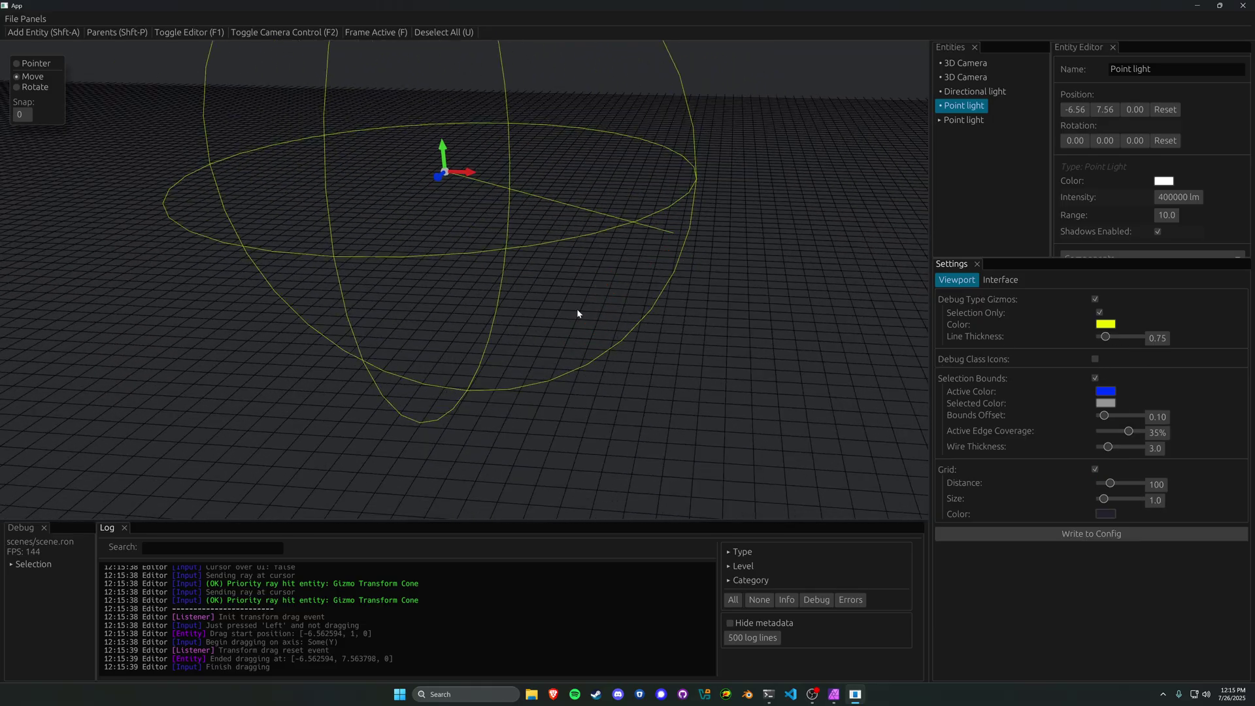
click(1095, 359)
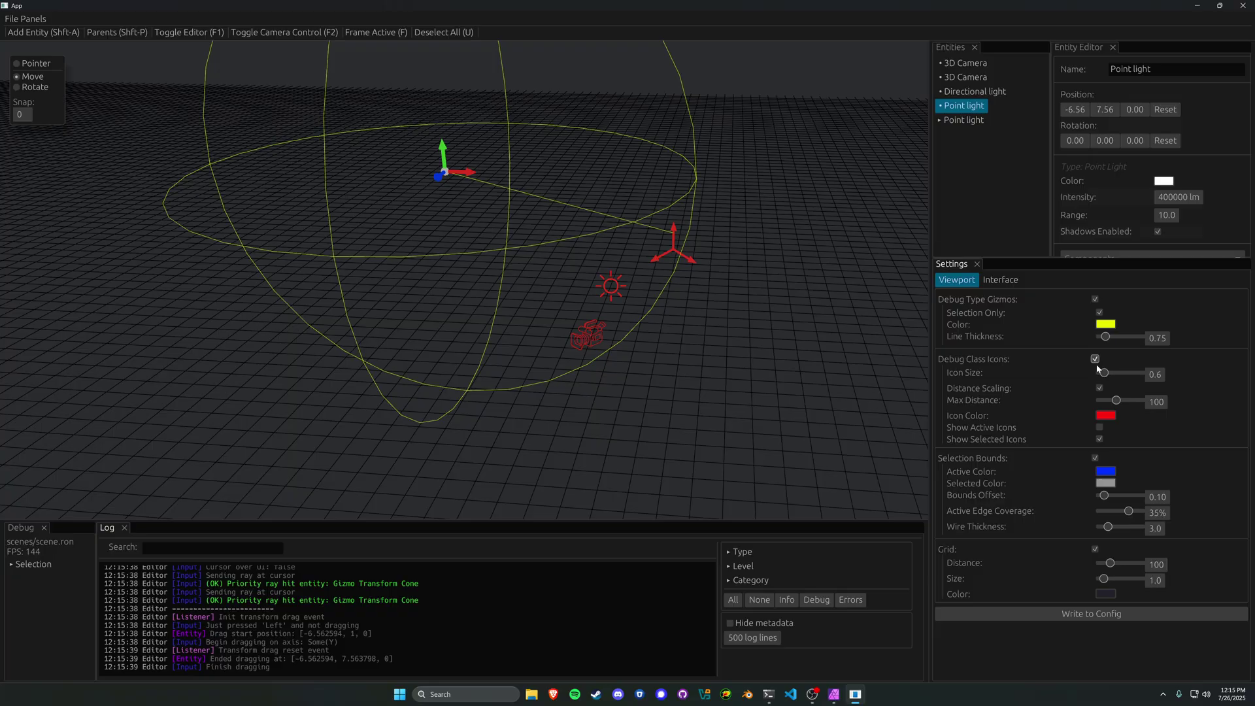
click(1095, 298)
middle_drag(659, 355, 446, 249)
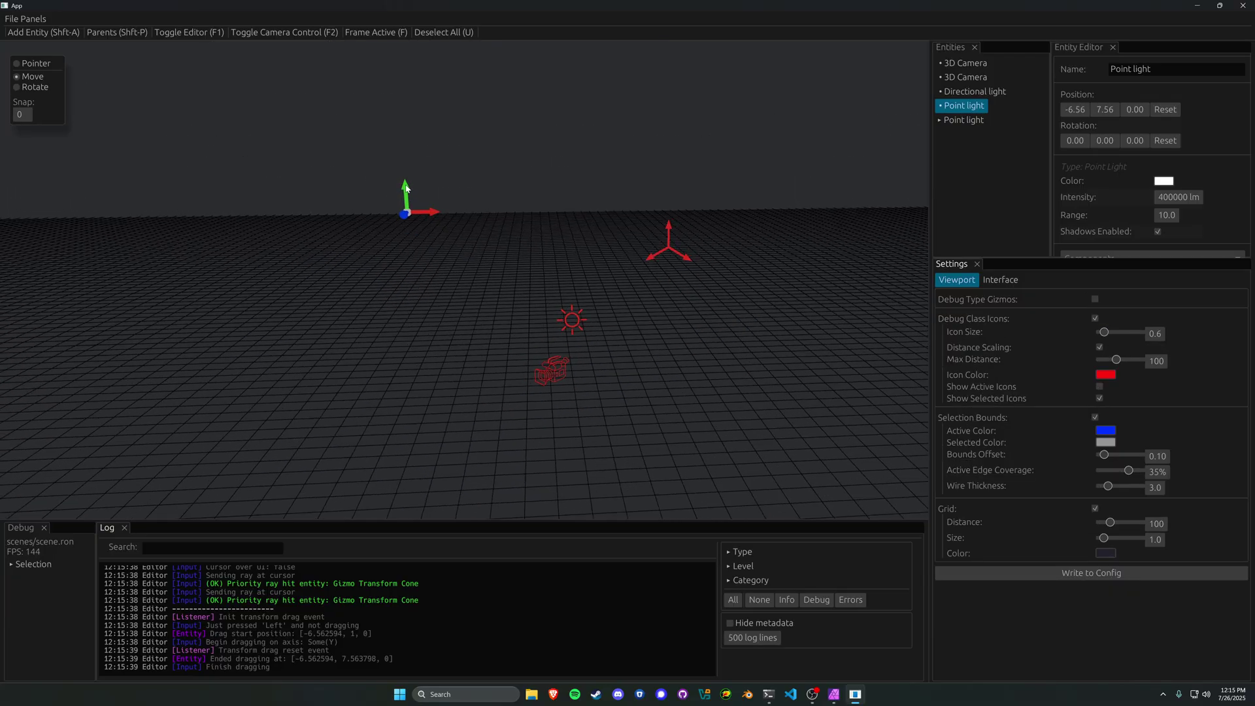
Raise the point light along the Y axis together with its child Empty, and remove the Empty's parent.
drag(405, 189, 439, 187)
middle_drag(439, 187, 672, 173)
click(670, 164)
middle_drag(612, 276, 128, 61)
key(shift+p)
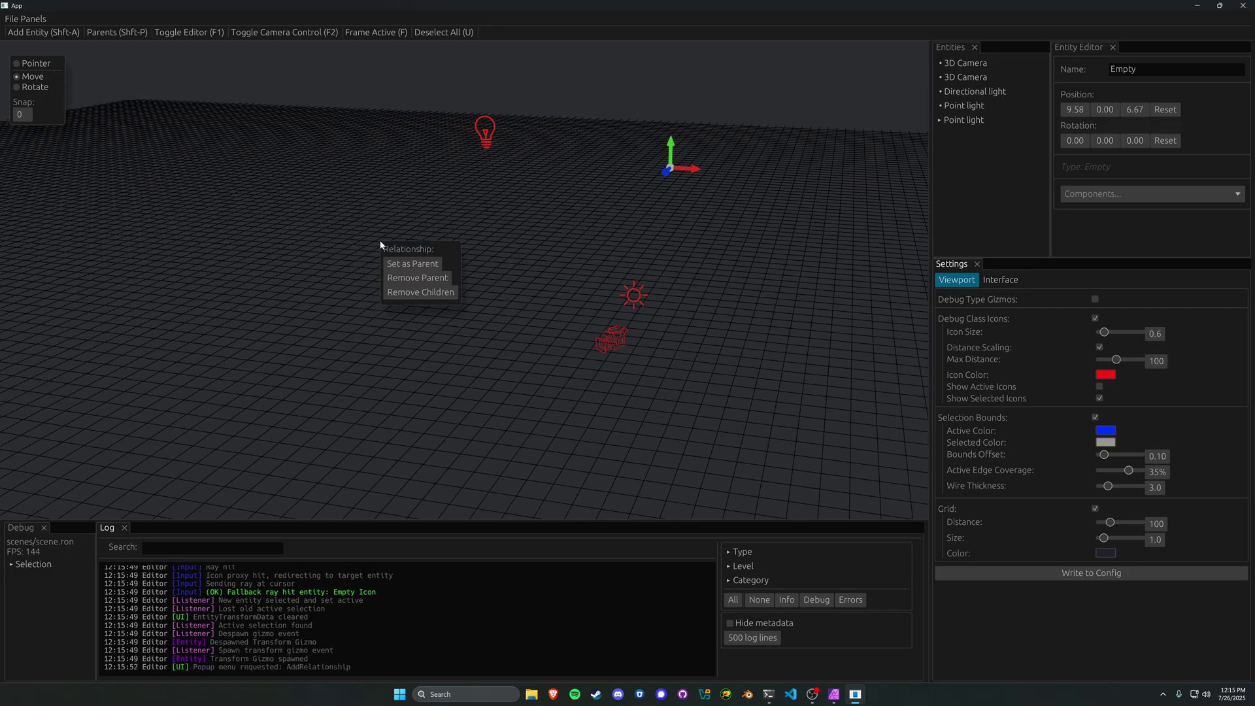
click(422, 285)
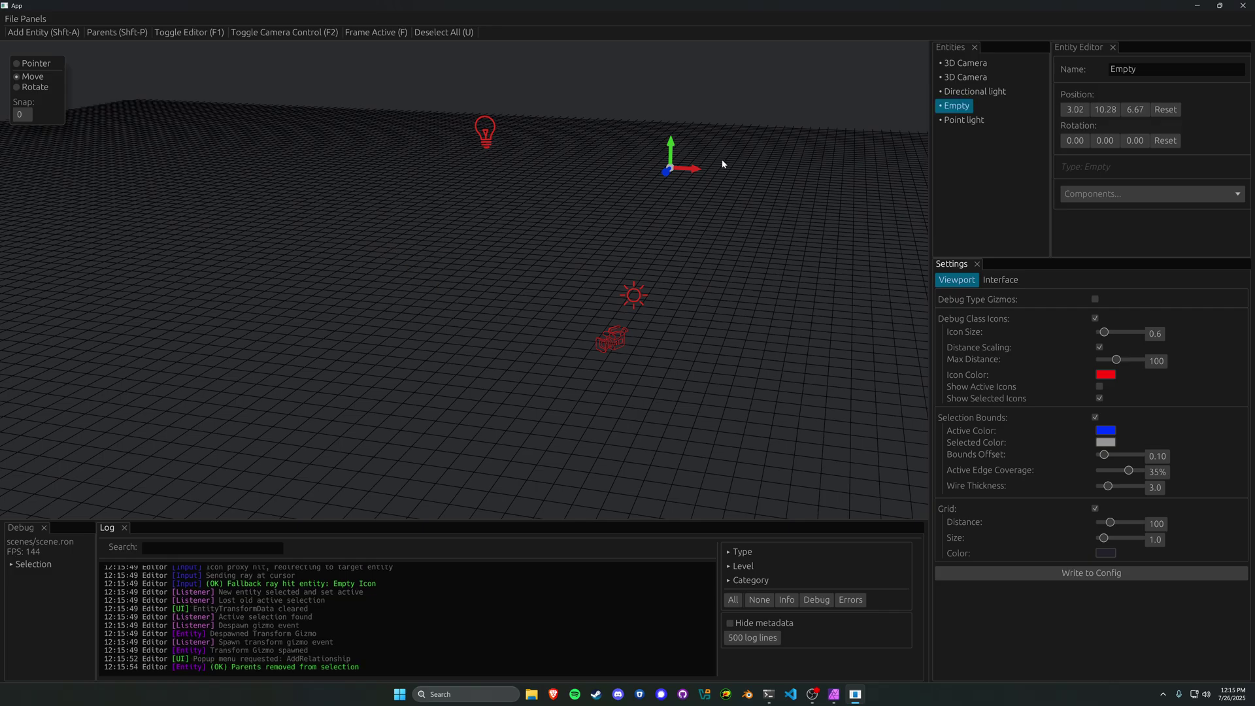
Move the detached point light to about X -10.53 and Y 8.89, and select the Empty.
click(485, 131)
drag(483, 98, 440, 164)
click(662, 183)
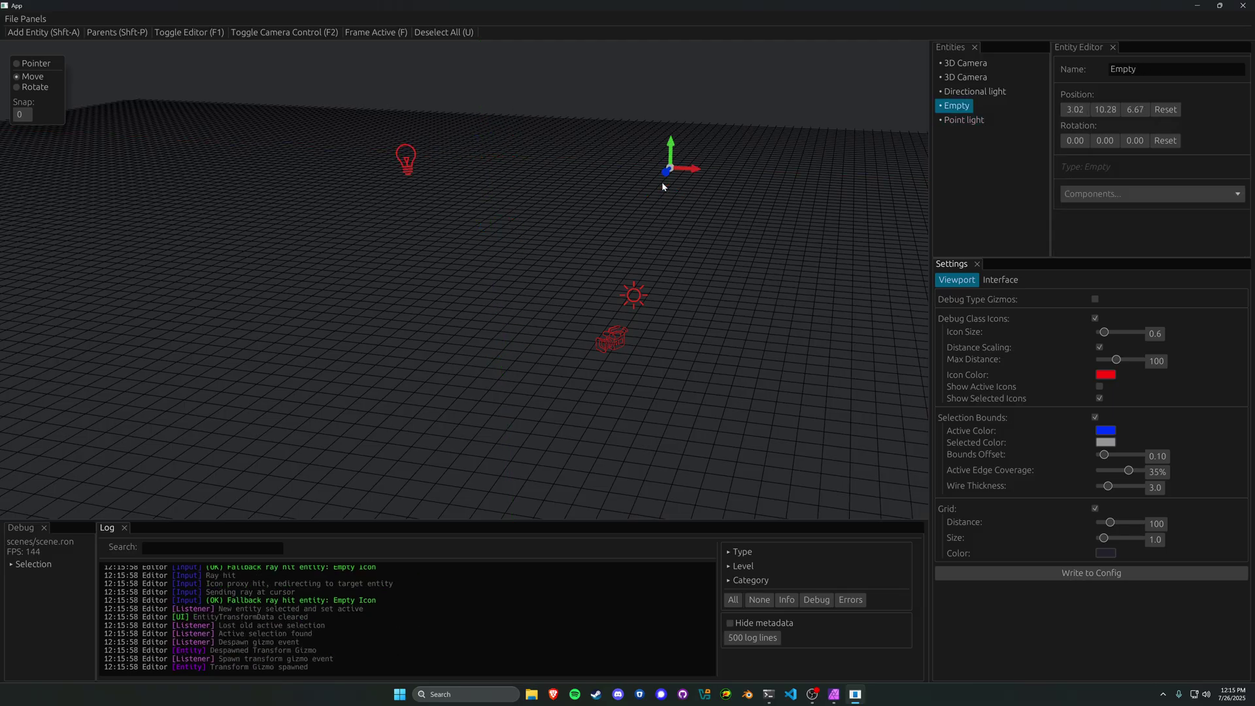
Set the Empty as the parent of the point light and clear the selection.
click(403, 165)
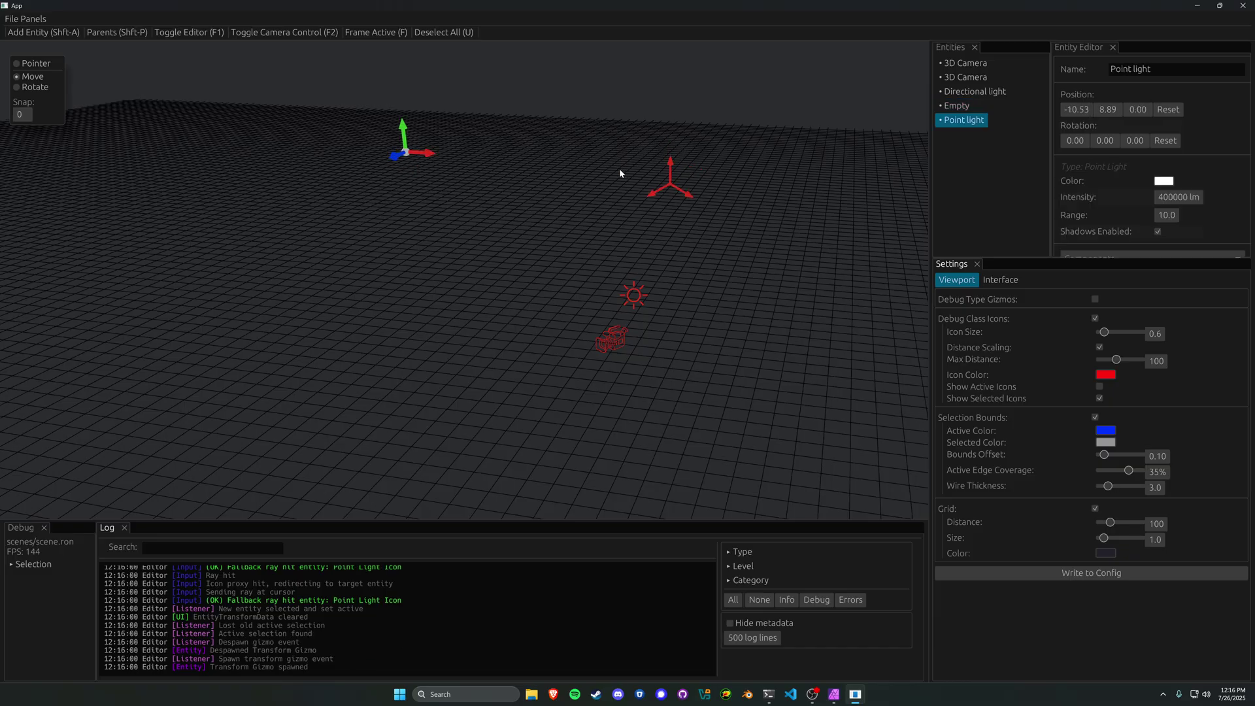
shift+click(670, 179)
key(shift+p)
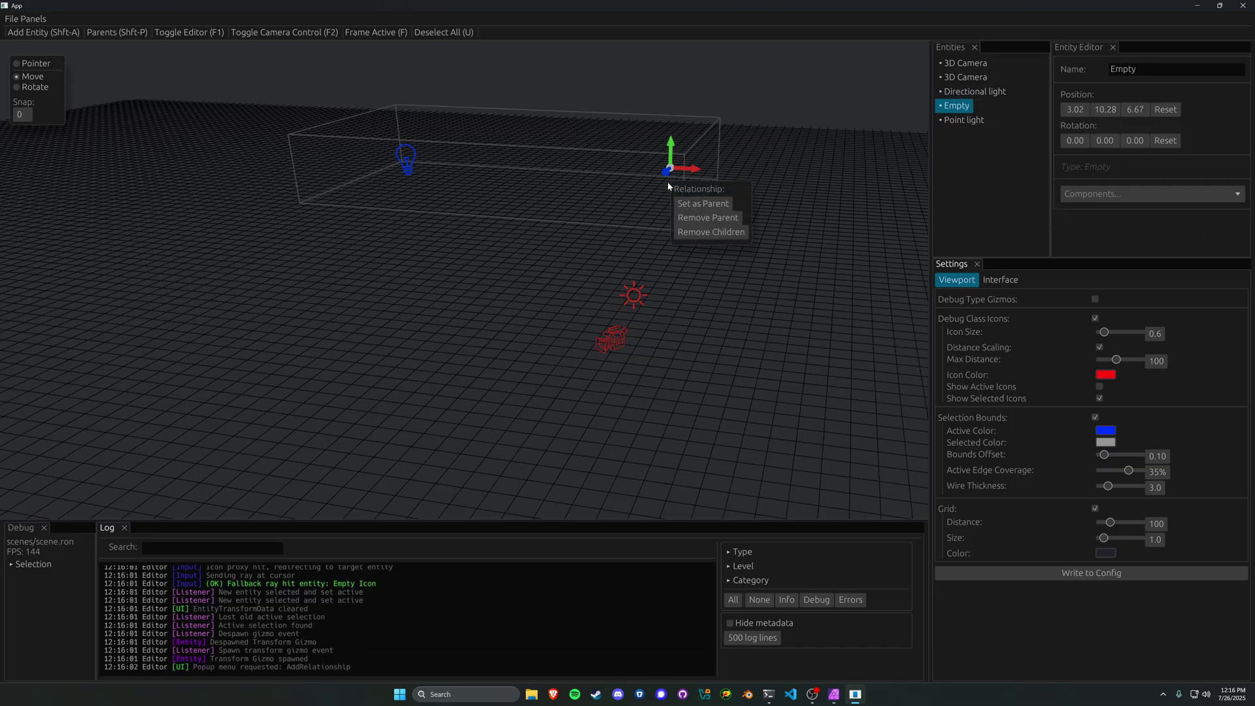
click(685, 205)
click(548, 253)
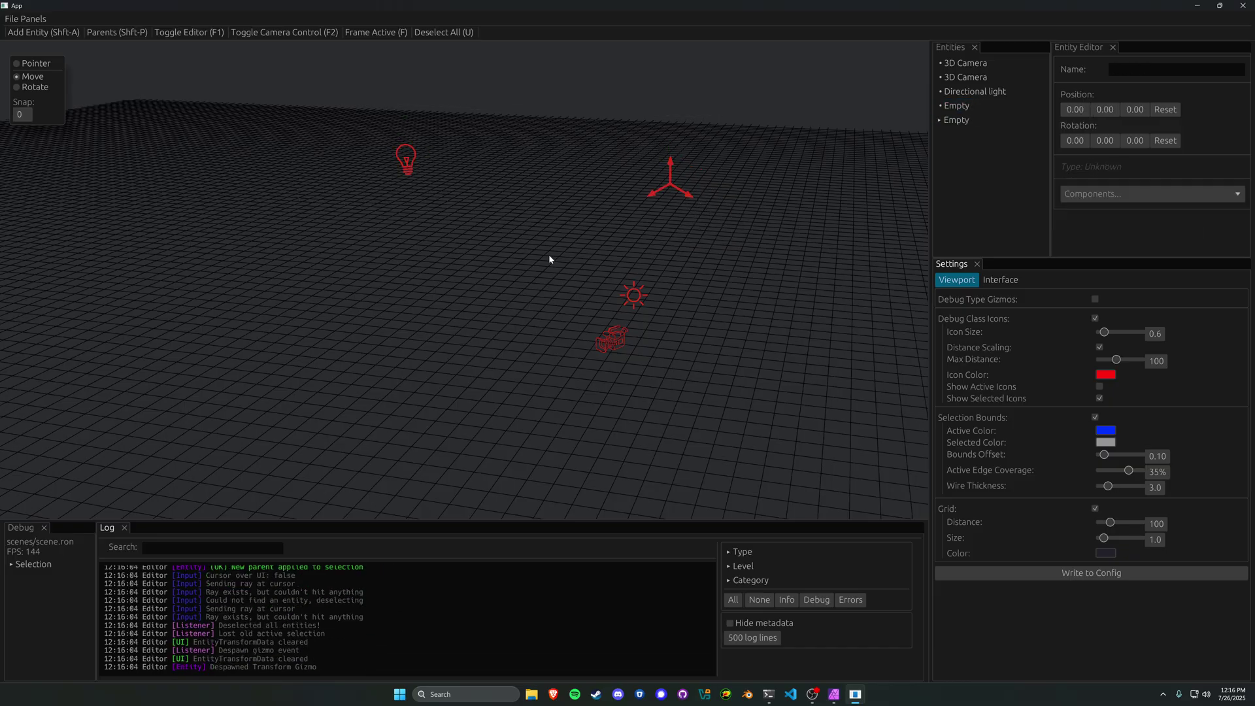
Remove the Empty's children and move the Empty down near the 3D camera icon.
click(671, 176)
key(shift+p)
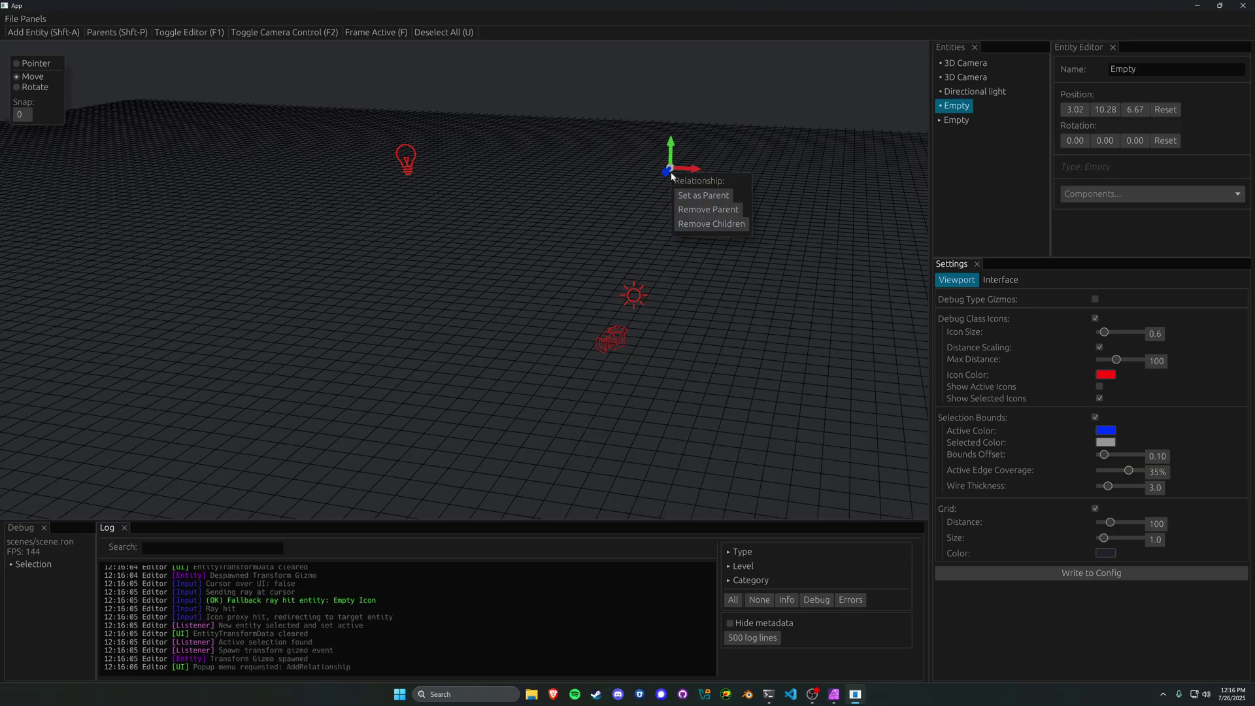
click(697, 228)
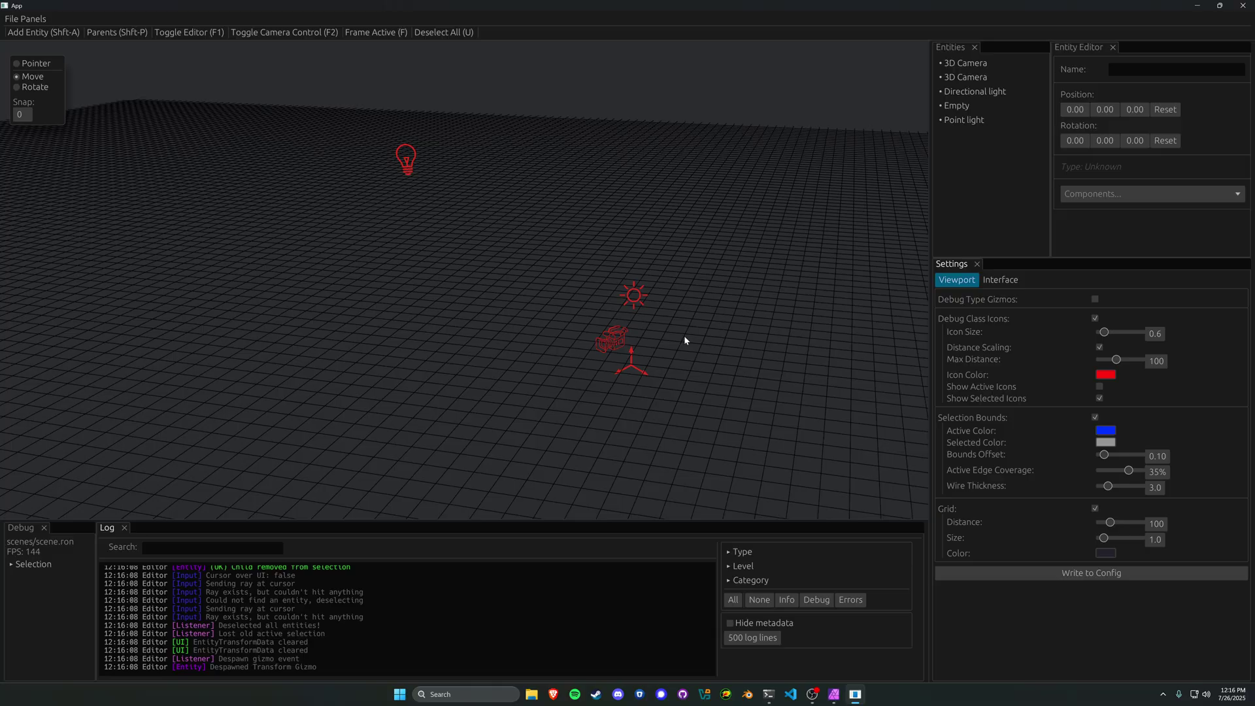
Select the point light, give the Entity Editor more height, and add AnotherComponent from bevy_test_granite to it.
middle_drag(684, 340, 673, 378)
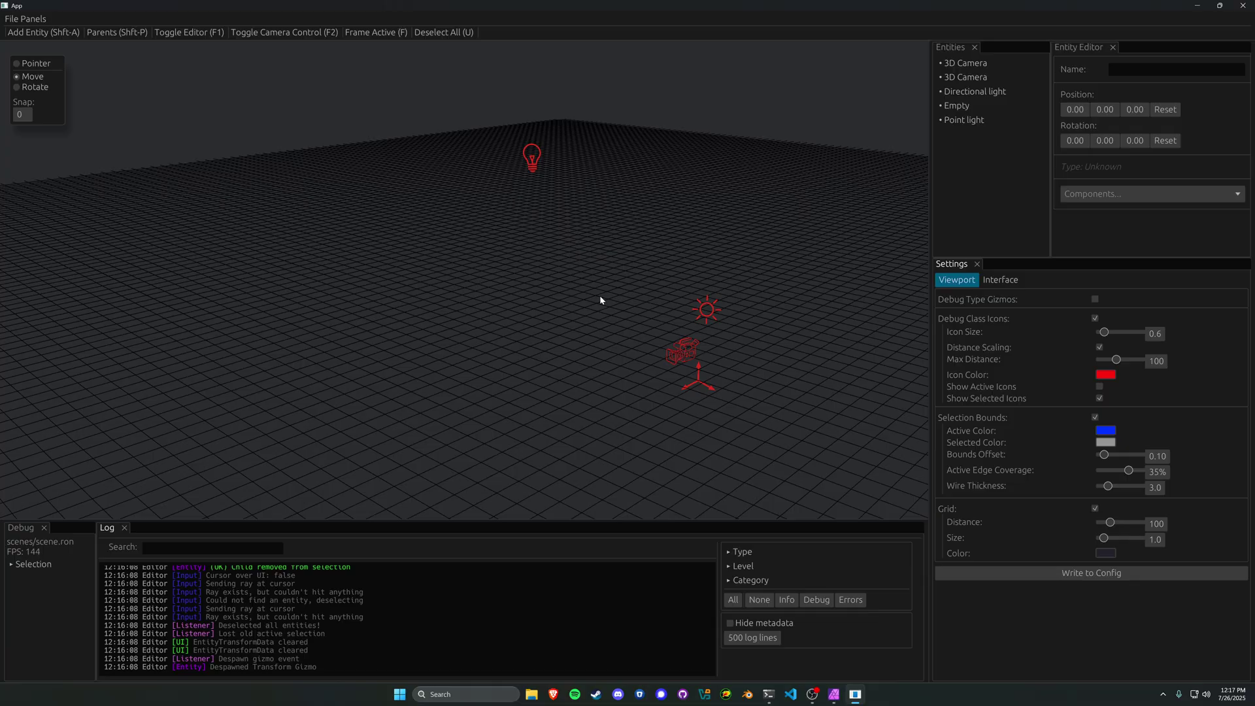
click(531, 158)
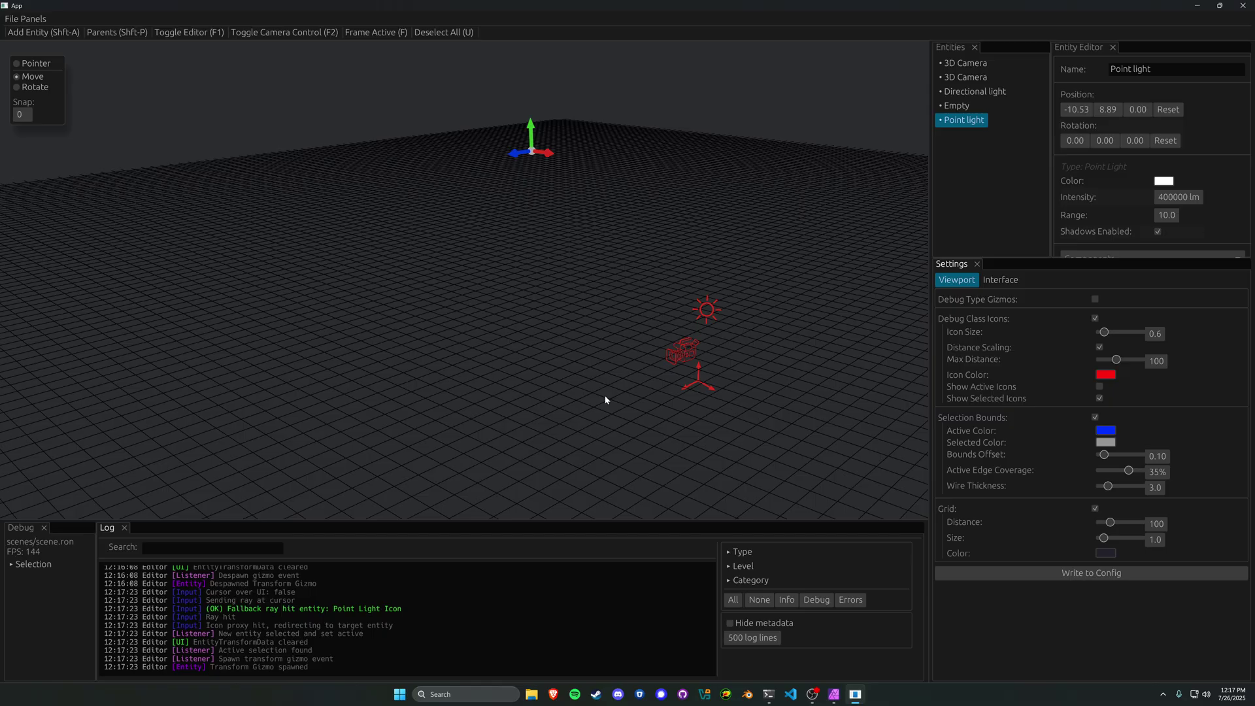
drag(1001, 259, 1017, 461)
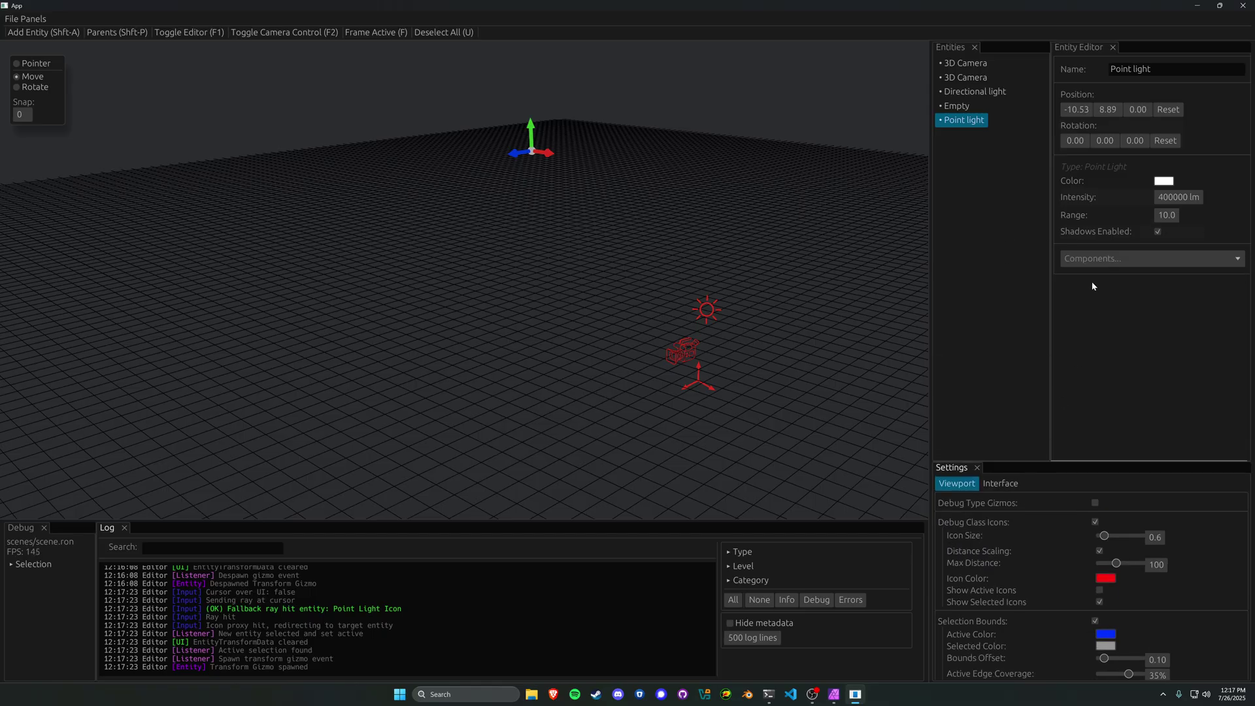
click(1107, 258)
click(1112, 299)
click(1105, 328)
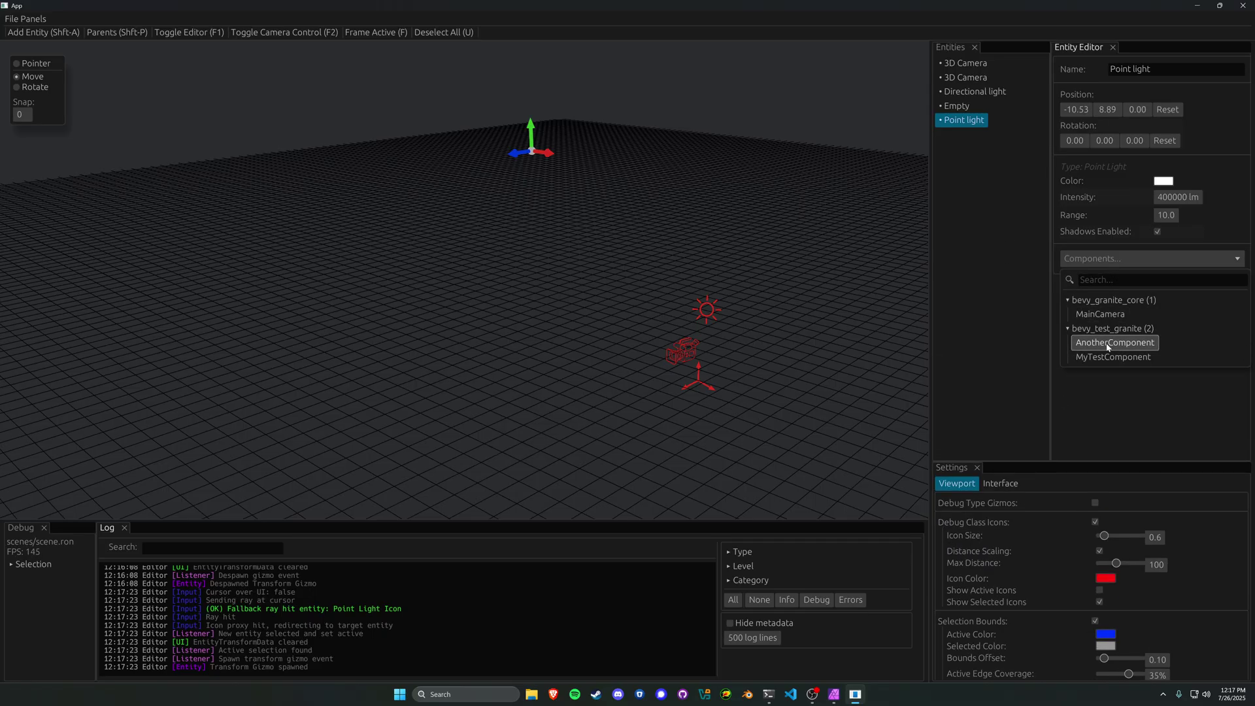
click(1111, 343)
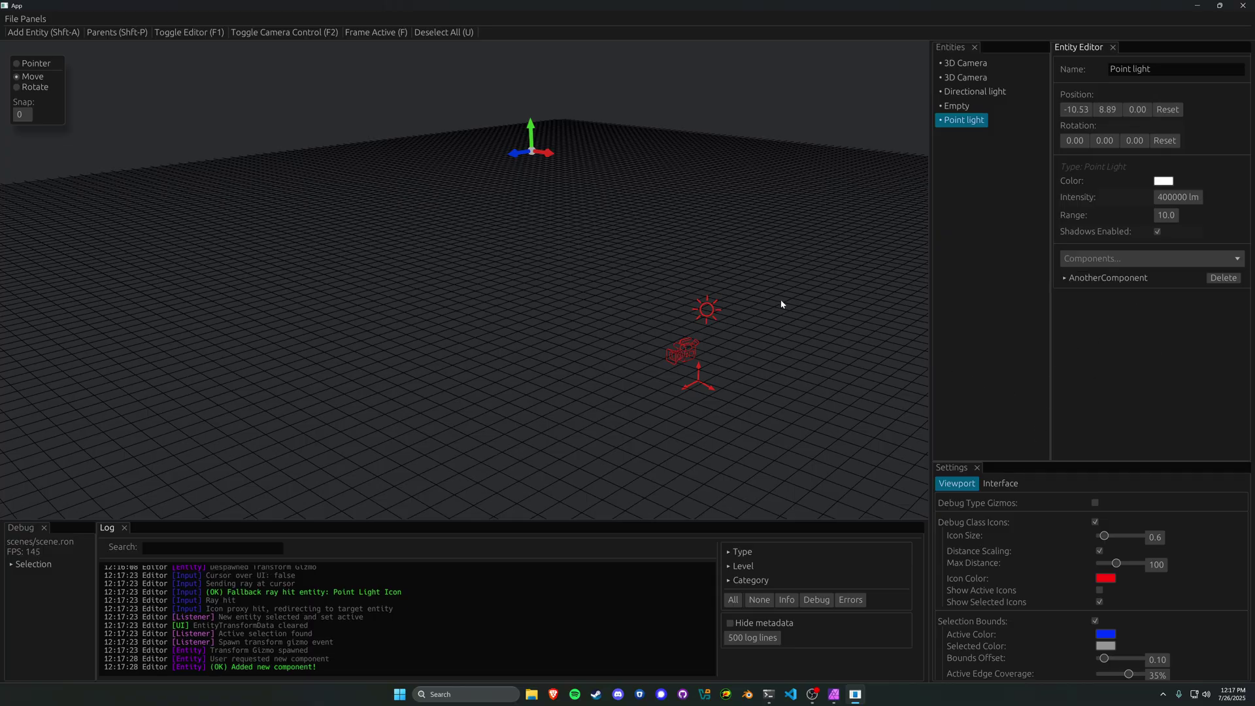
Expand AnotherComponent on the point light and set its message to "asjkdashdkjhaskjdasj".
click(1098, 278)
click(1105, 292)
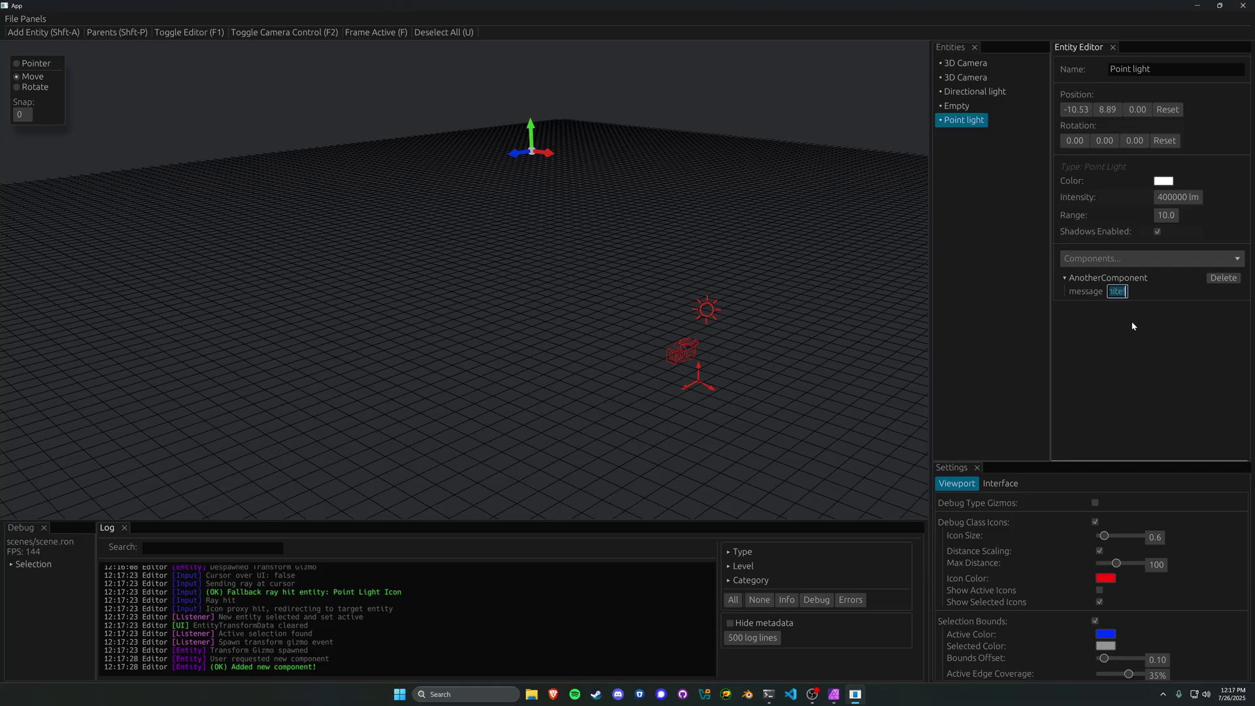
text(dasj)
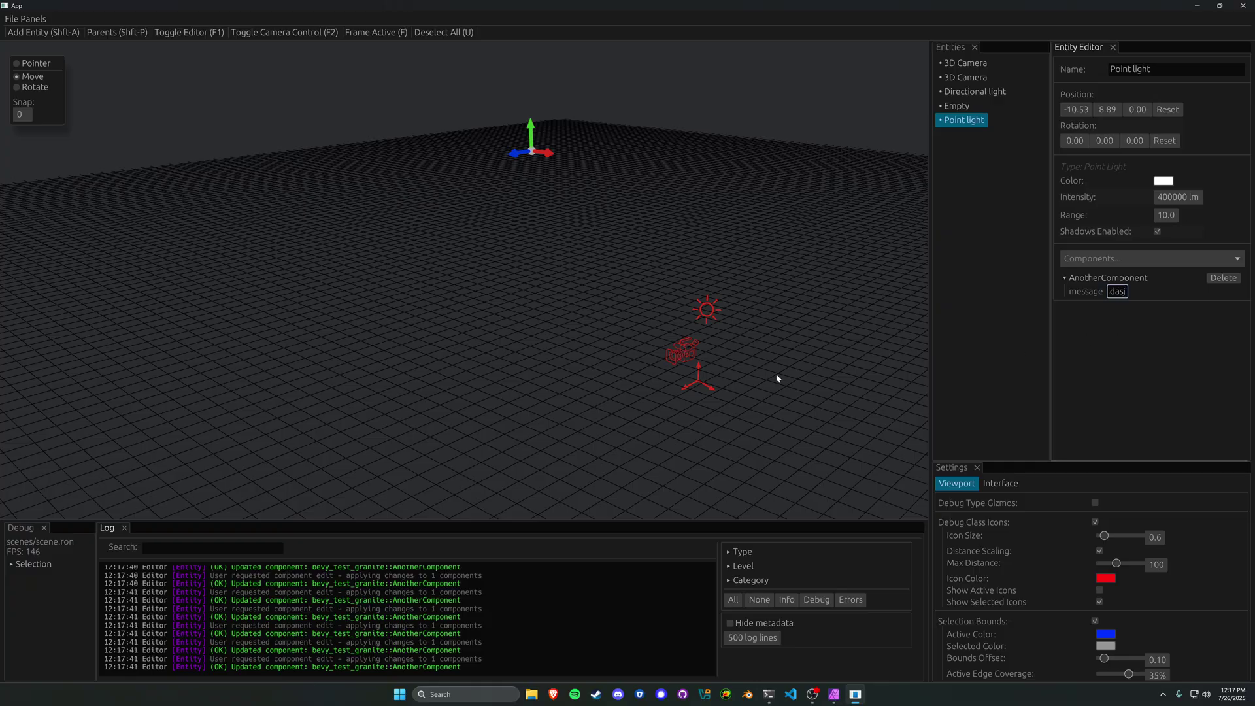
text(k)
right_drag(657, 292, 458, 194)
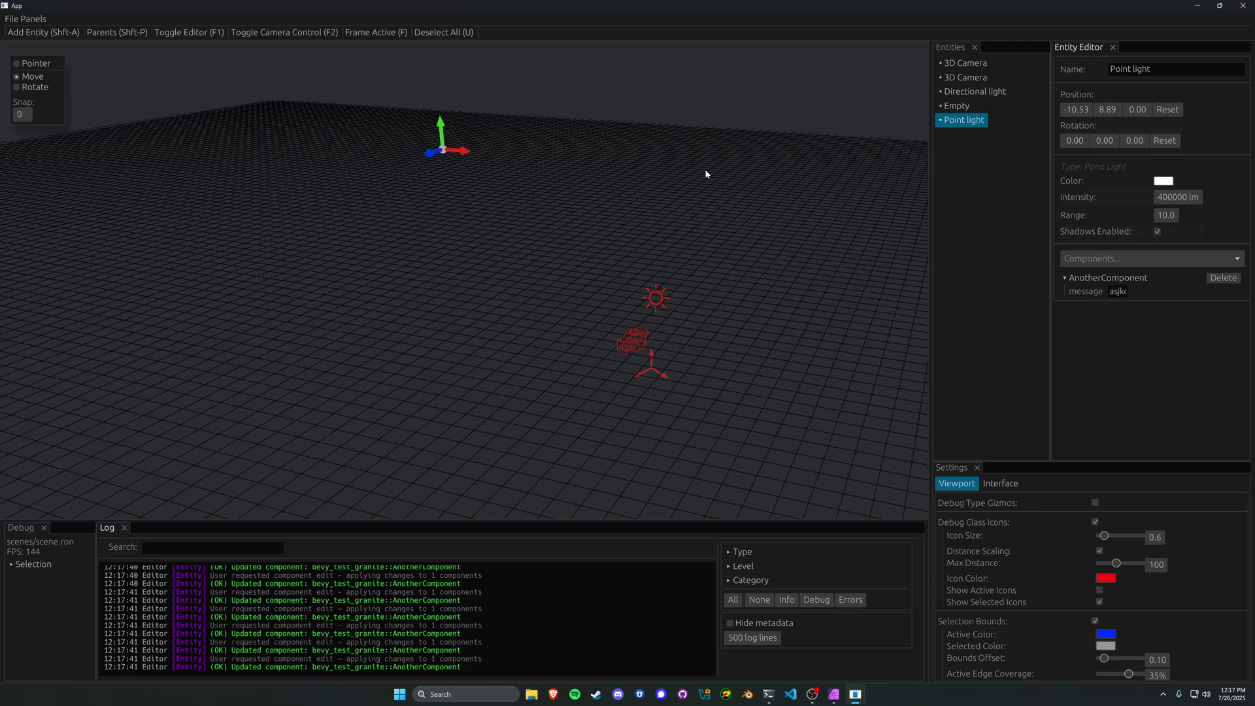
drag(1112, 292, 1136, 293)
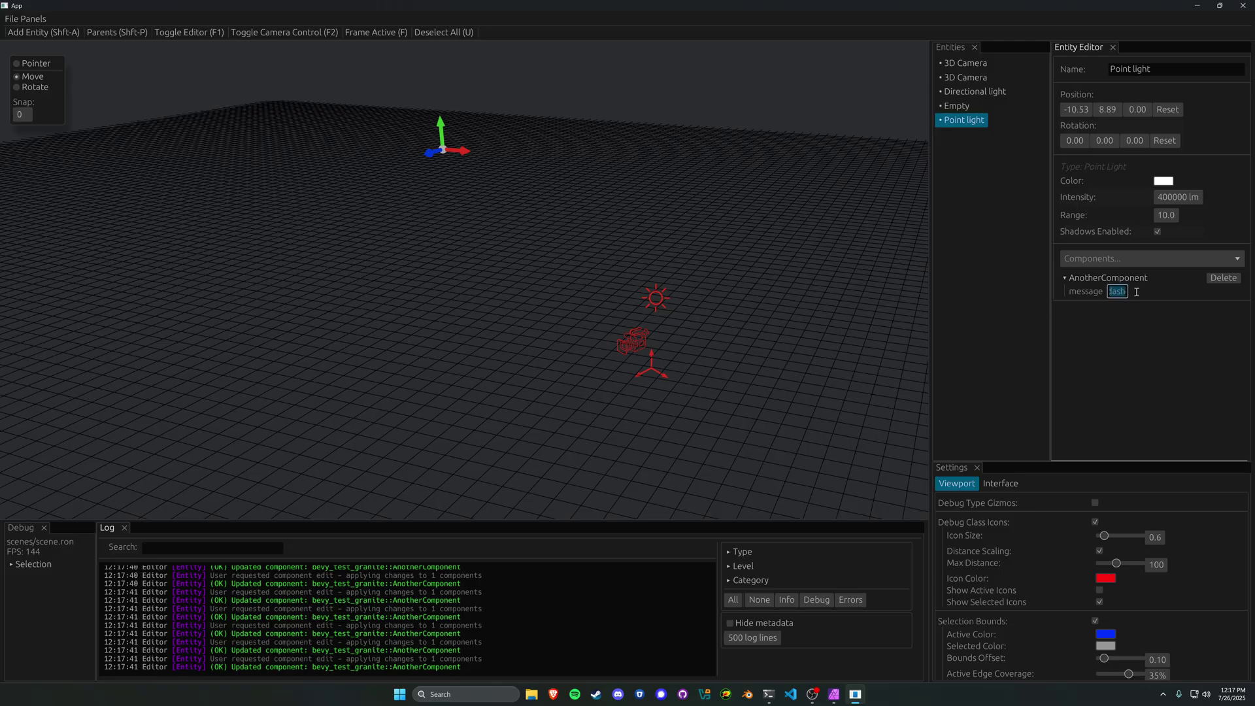
click(1109, 292)
drag(1109, 292, 1168, 299)
click(1116, 337)
Add MyTestComponent to the point light with a value of 21 and save the scene.
click(1111, 260)
click(1112, 328)
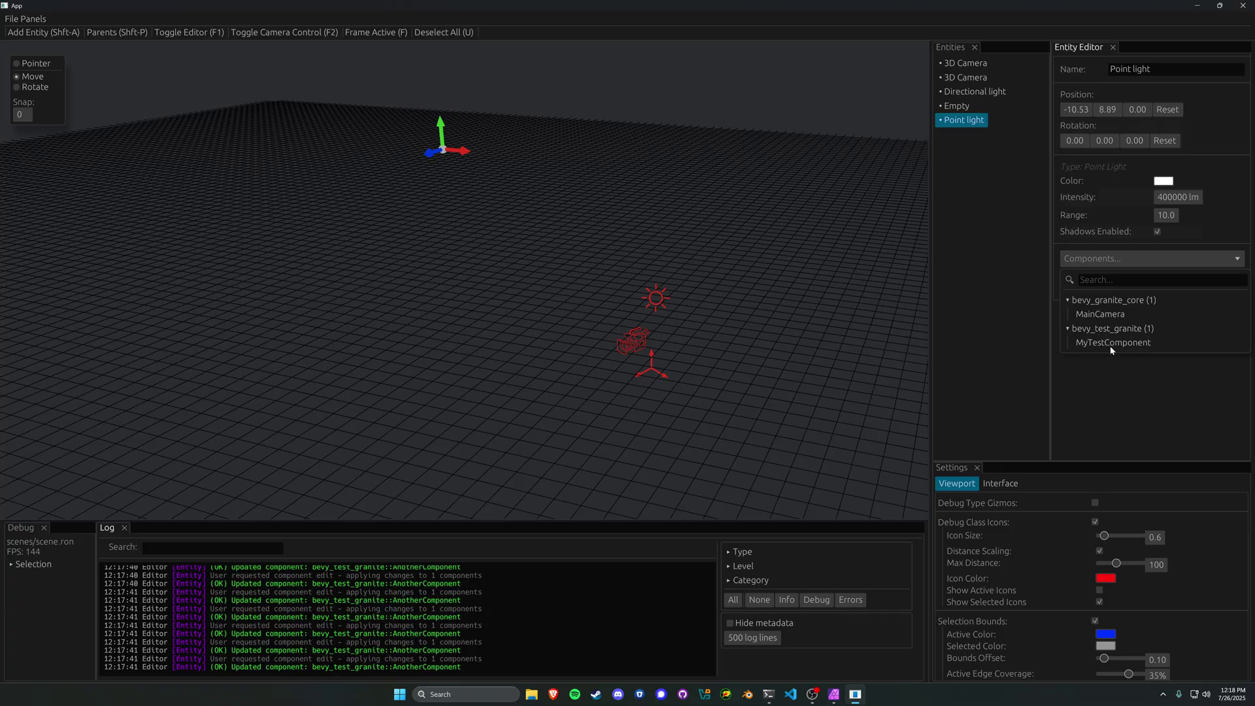
click(1108, 344)
click(1089, 305)
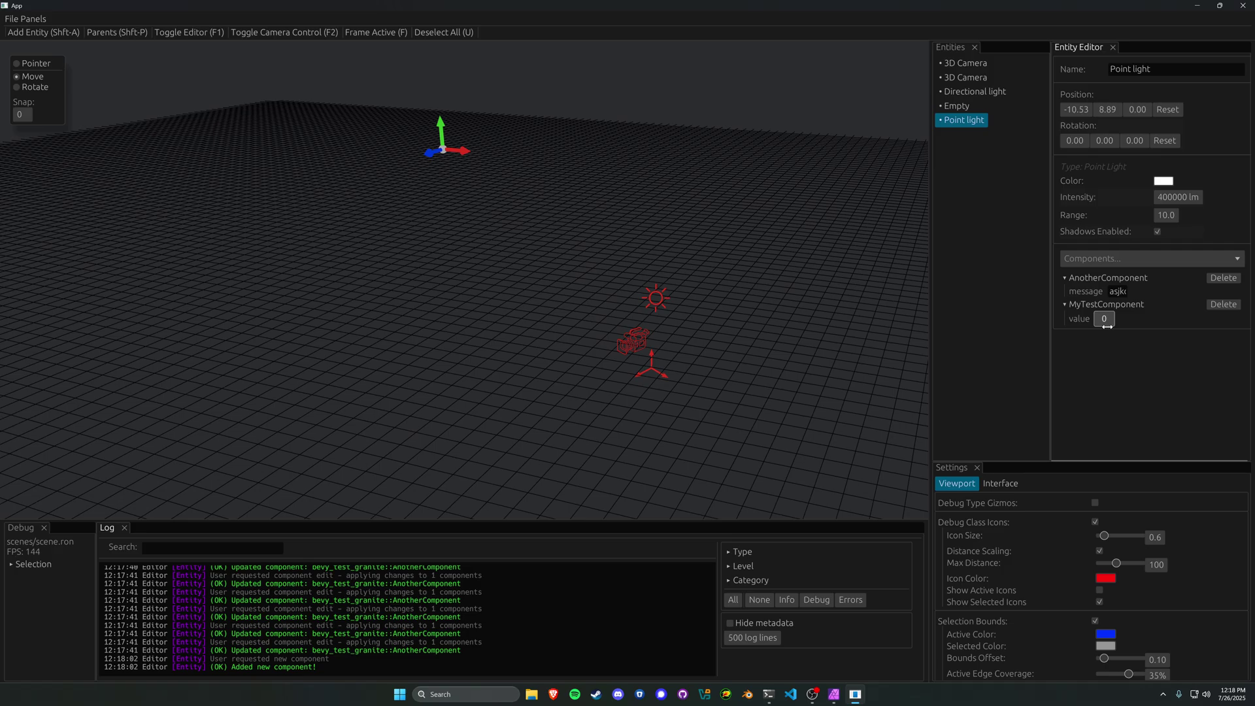
drag(1107, 326, 1147, 343)
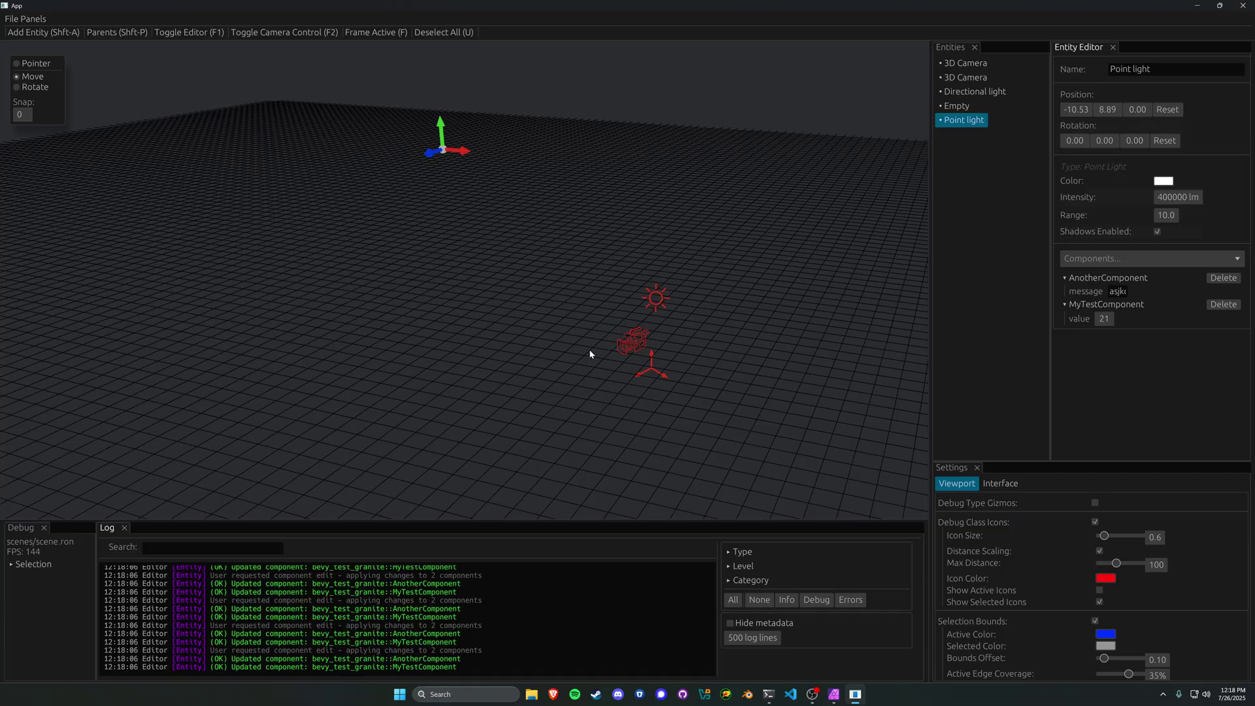
middle_drag(591, 356, 646, 332)
key(ctrl+s)
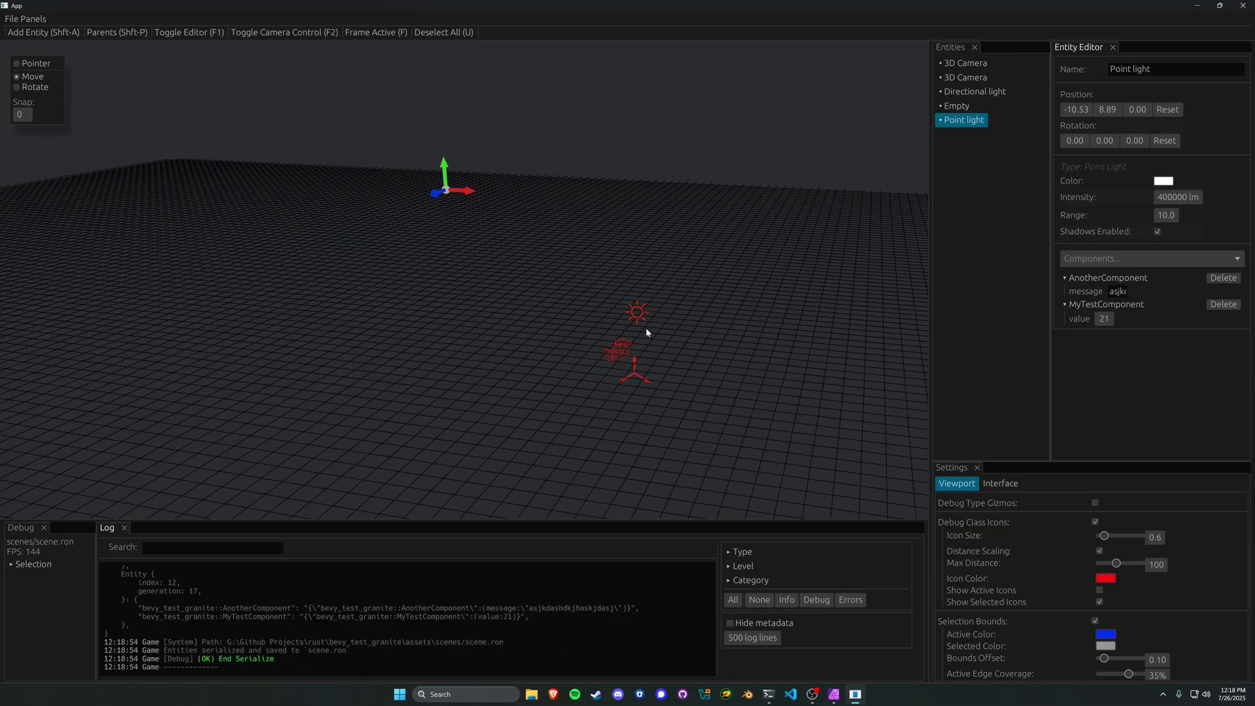
Switch to the terminal and examine the MainCamera component entry of the 3D Camera in scene.ron.
click(1197, 6)
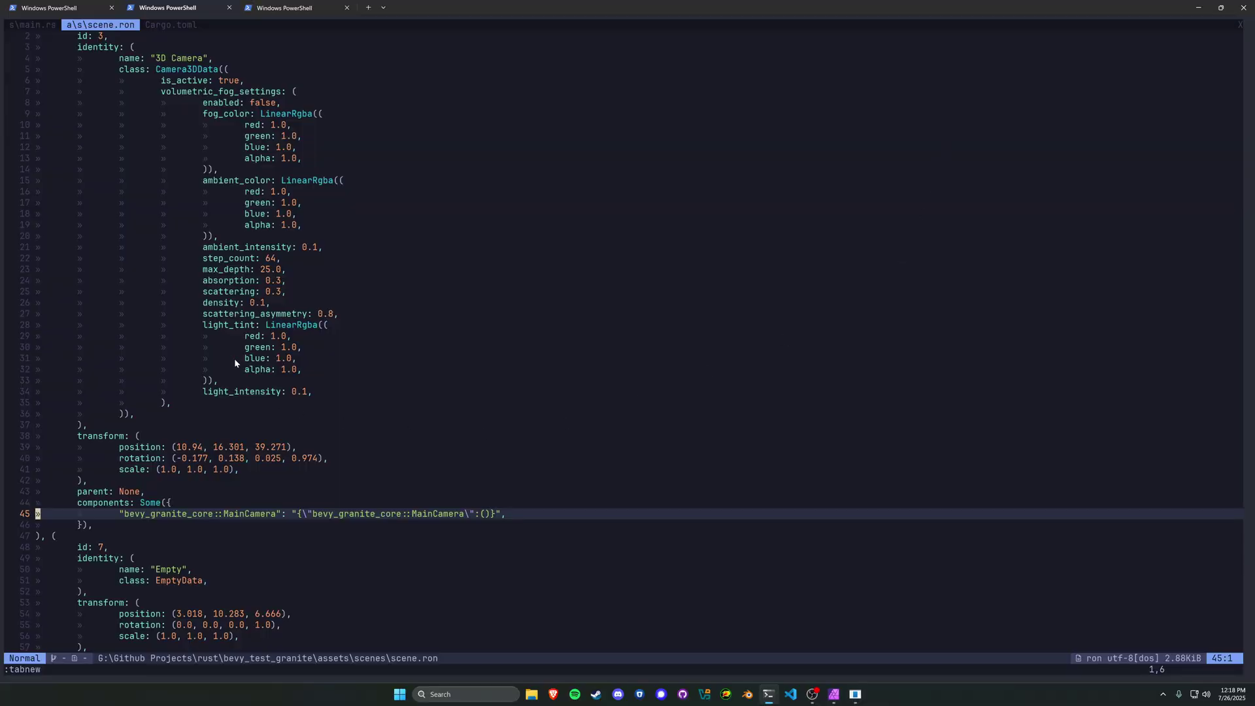
click(329, 391)
scroll(329, 391, down, 5)
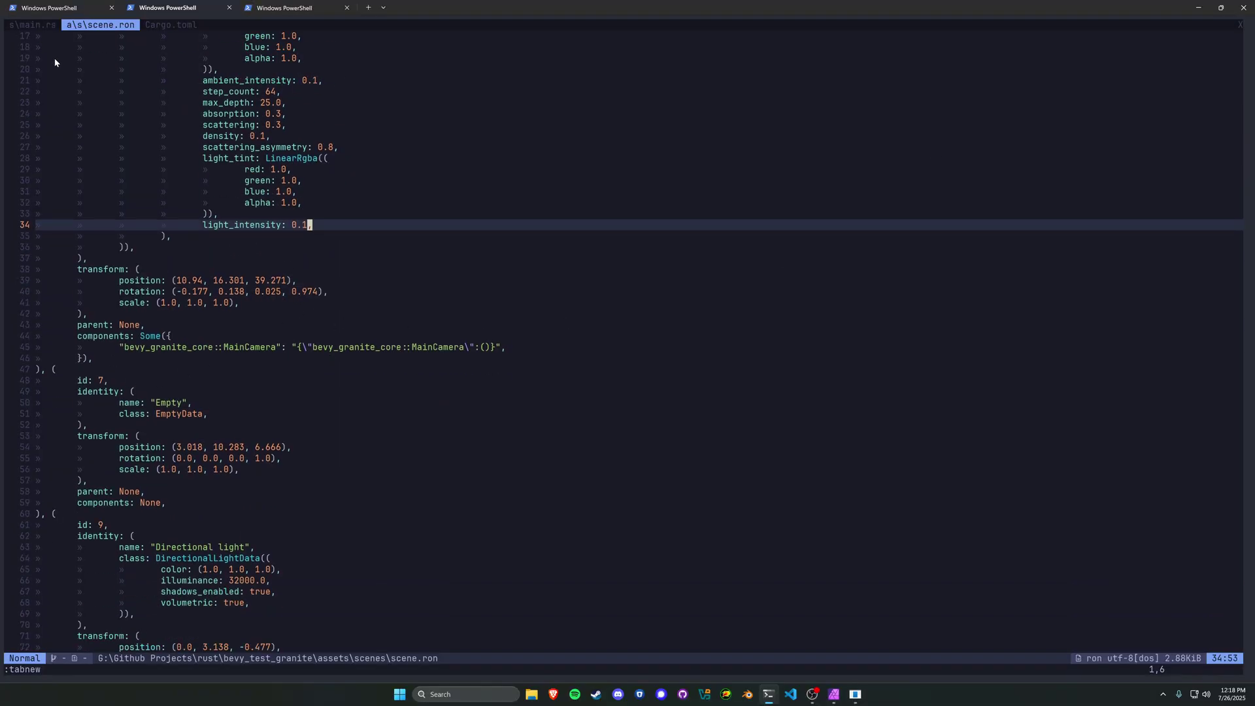
drag(124, 346, 506, 346)
Examine the Point light entry at the end of scene.ron, including its identity, transform, and components data.
scroll(430, 338, down, 5)
scroll(428, 336, down, 20)
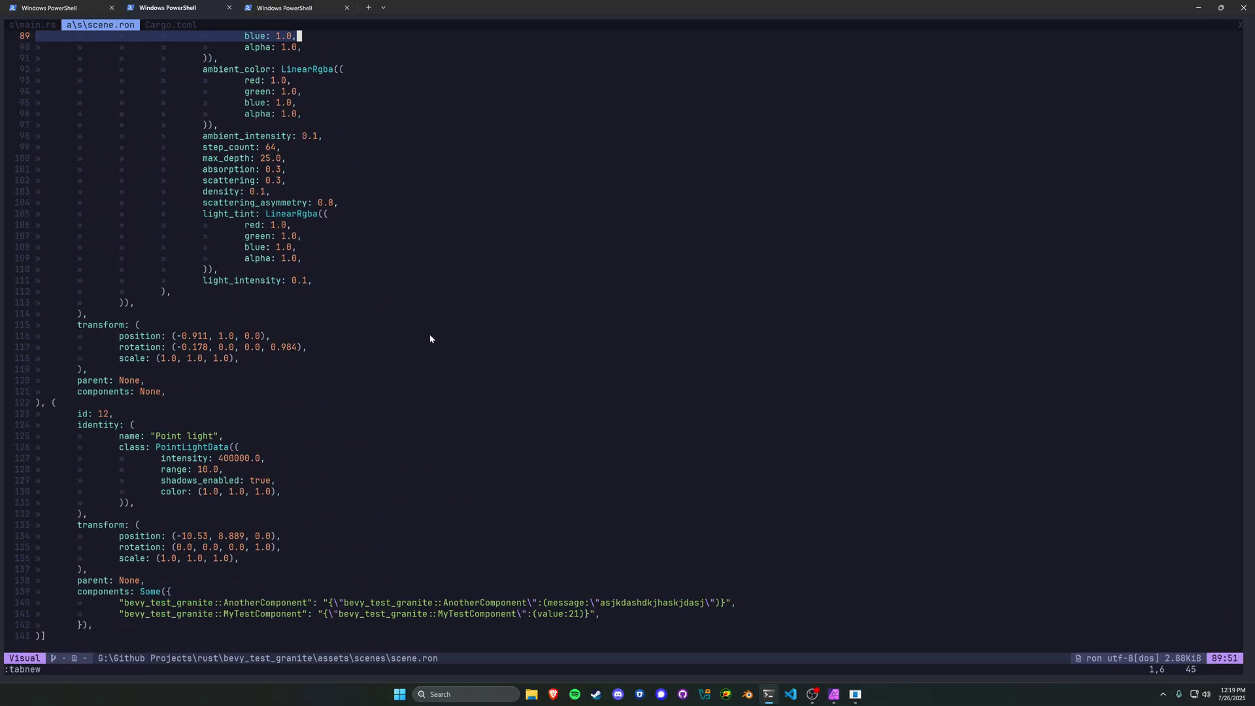
click(614, 417)
drag(615, 418, 36, 403)
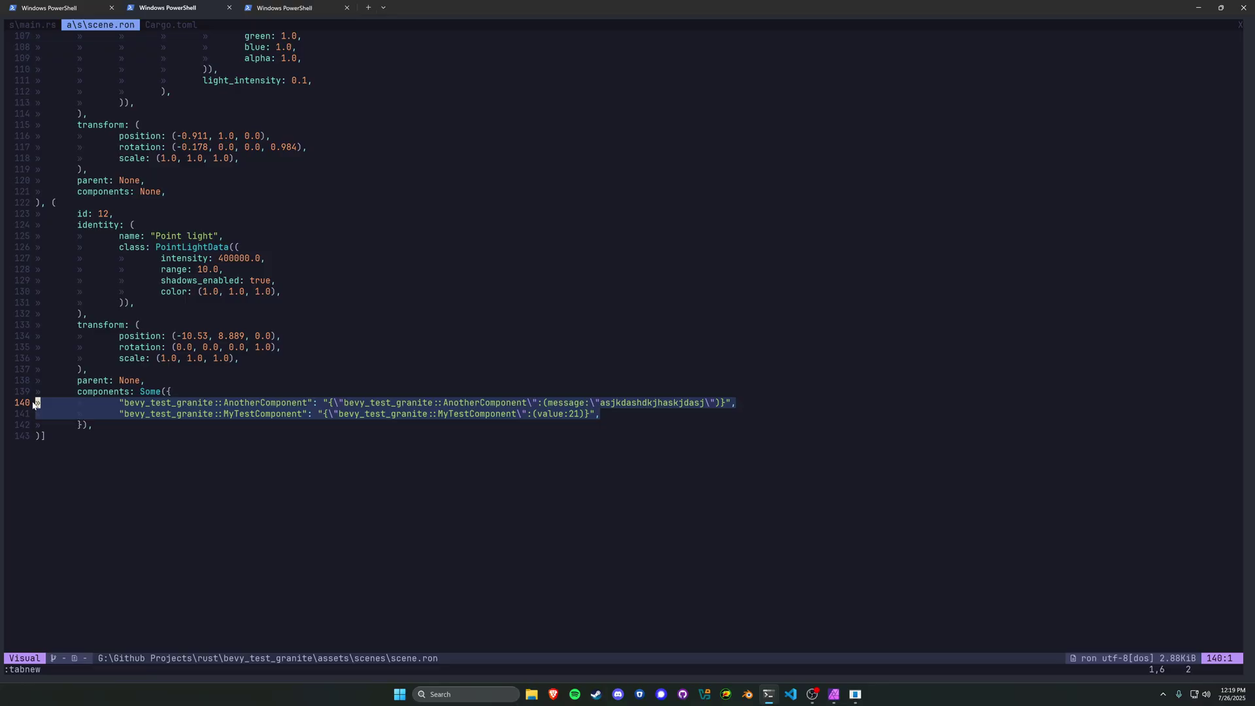
click(226, 391)
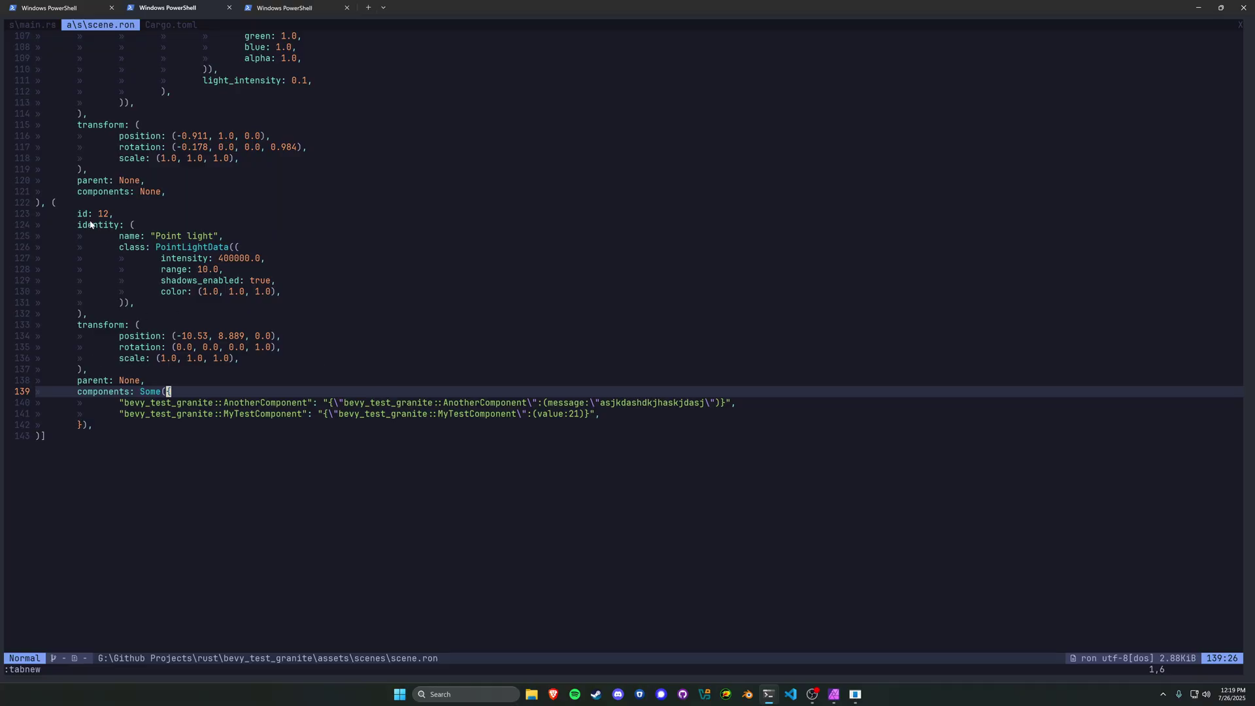
drag(73, 214, 192, 368)
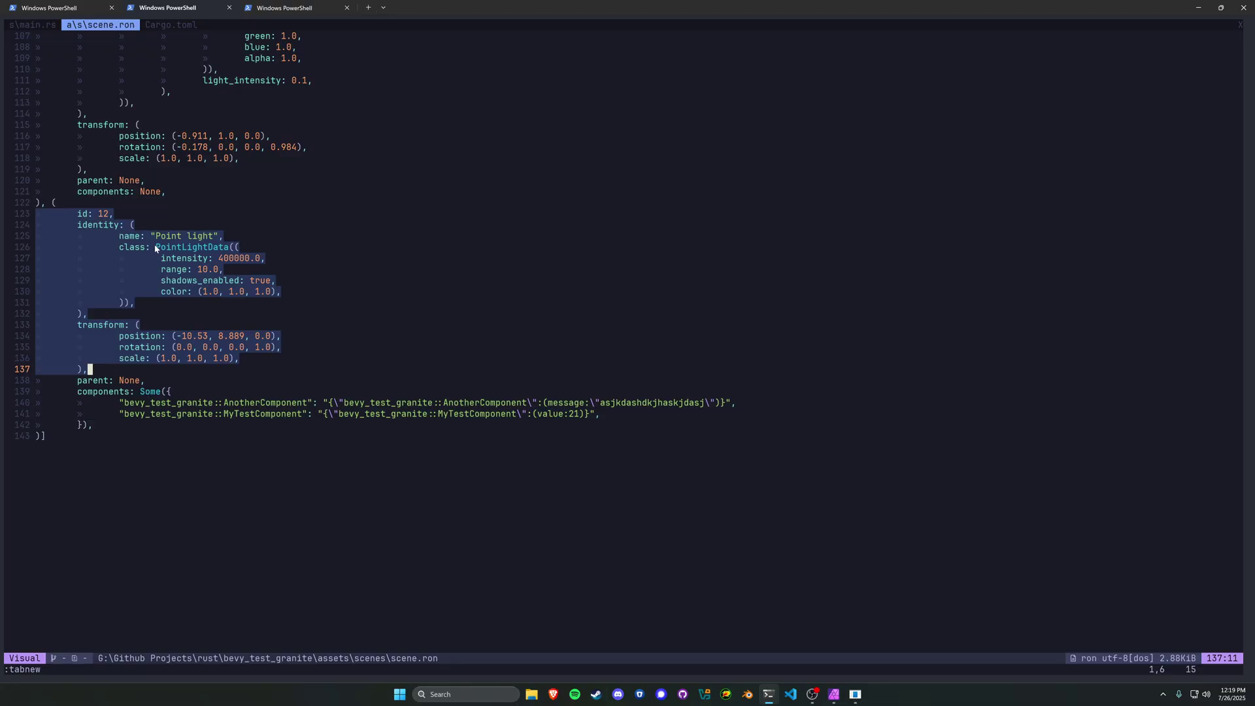
click(157, 402)
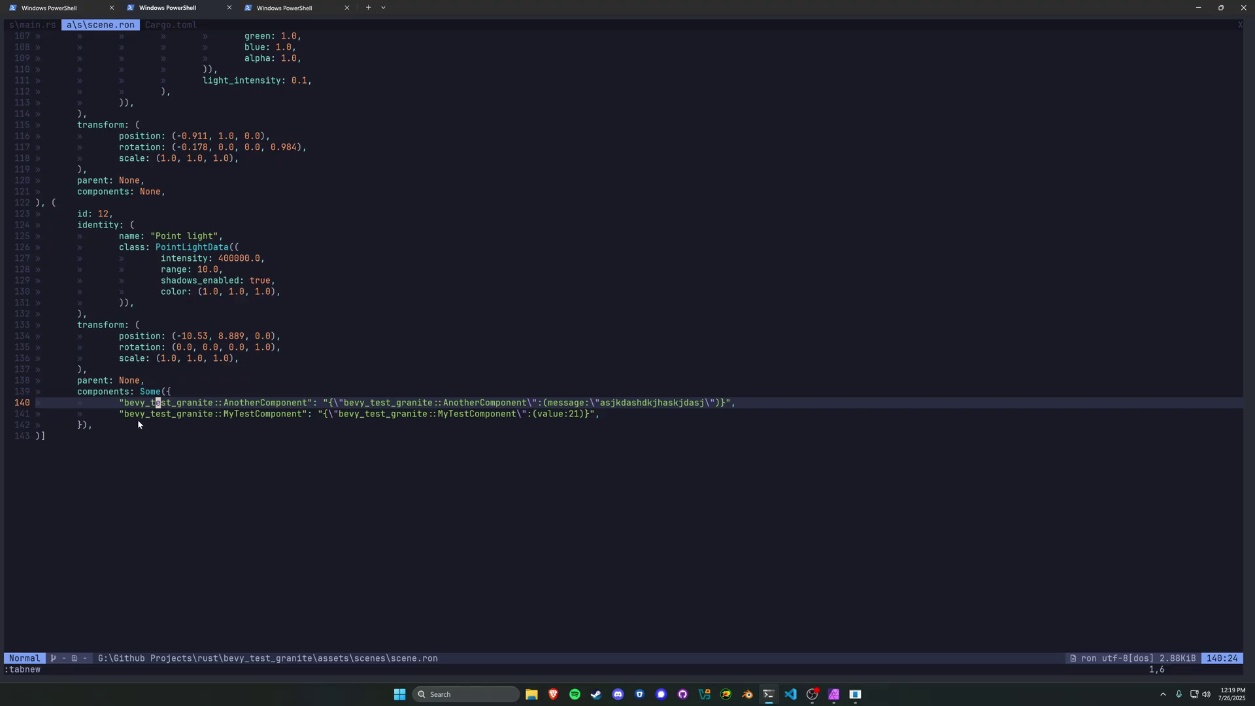
scroll(359, 548, up, 4)
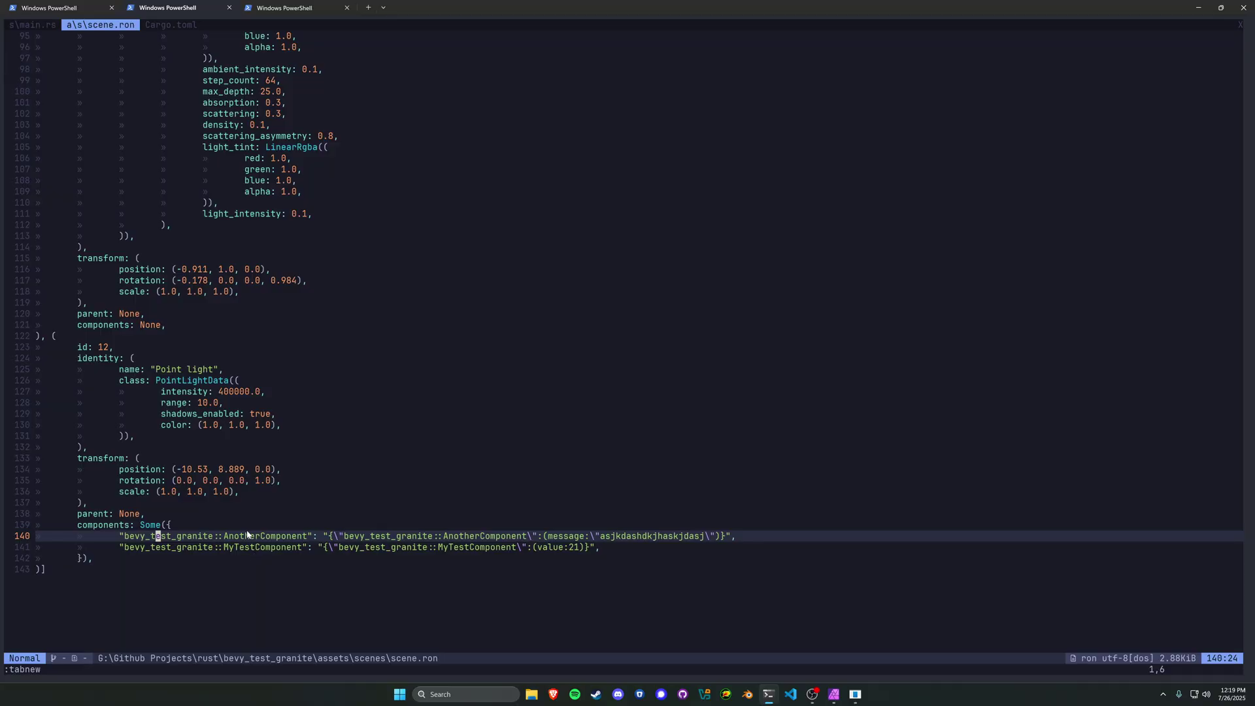
Check the bevy_granite dependency in Cargo.toml and the terminal's save log, and return to the running editor.
click(186, 27)
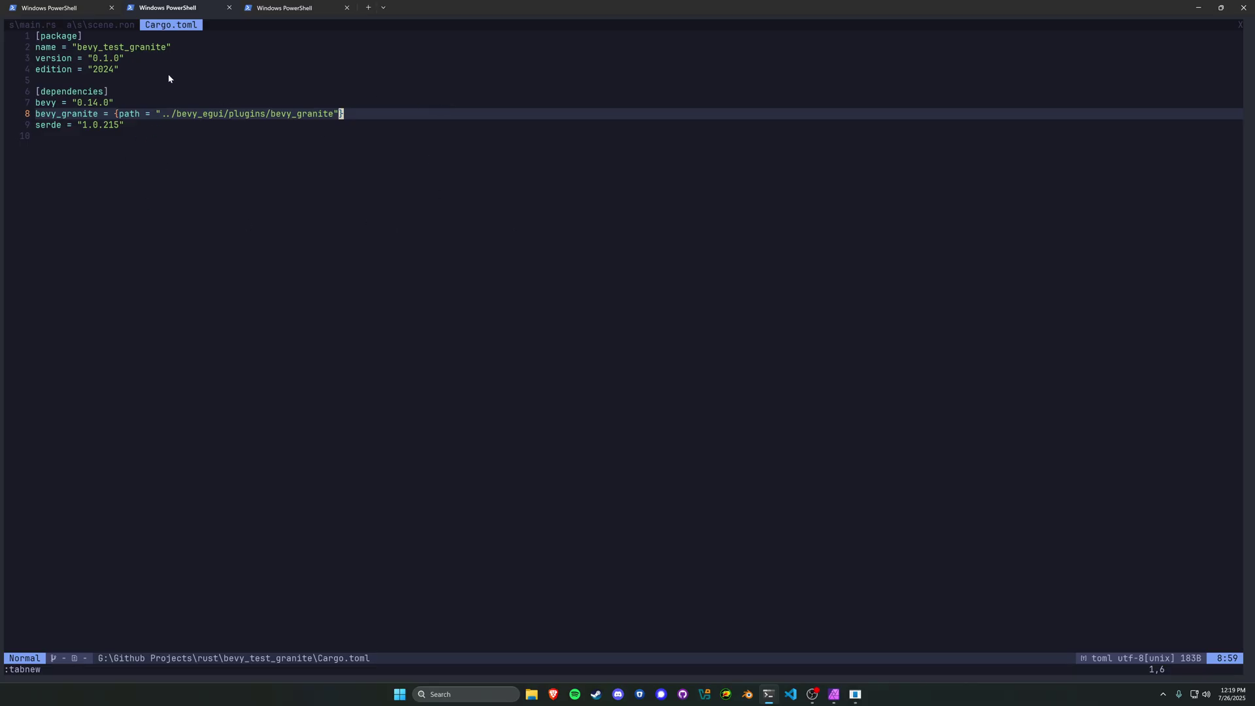
click(294, 115)
click(309, 6)
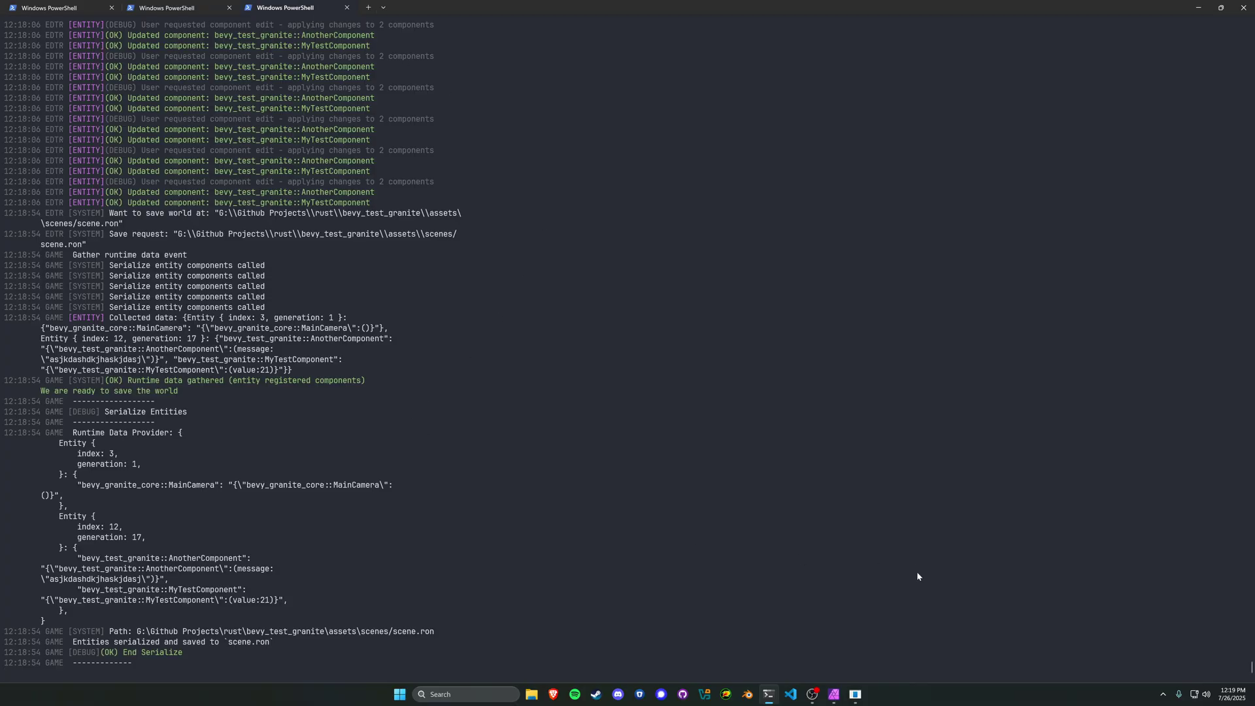
click(855, 694)
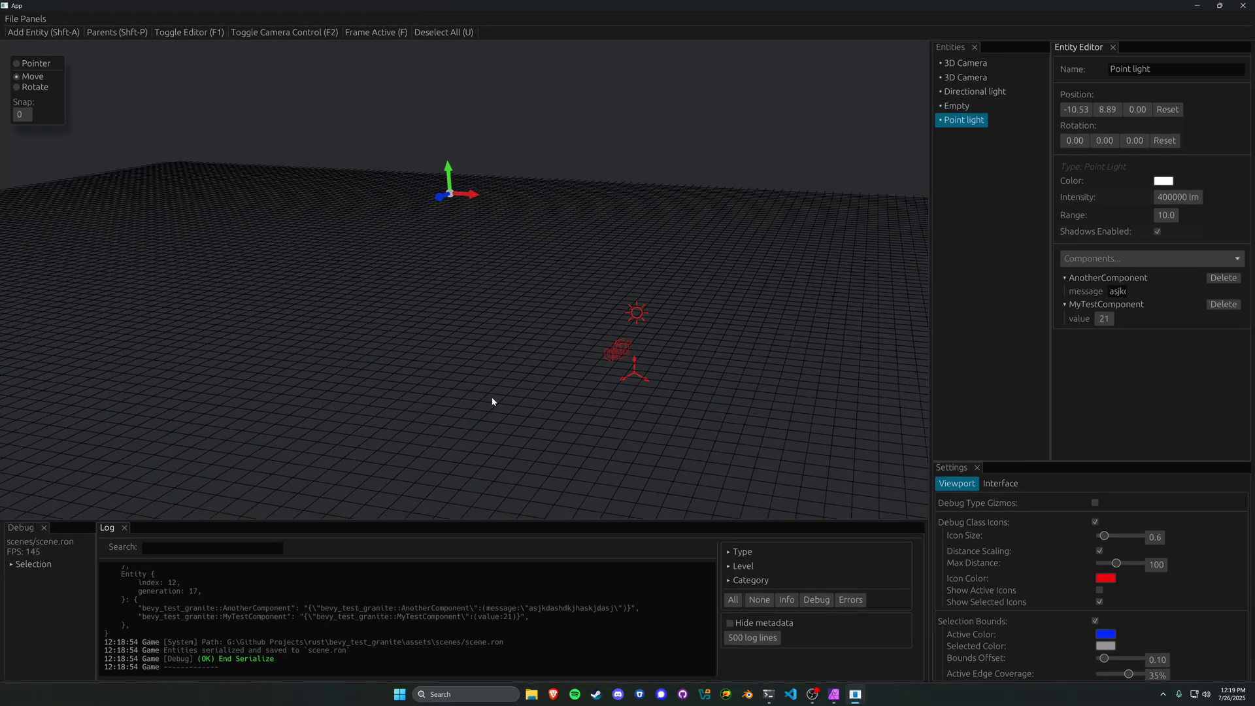
right_drag(492, 402, 540, 386)
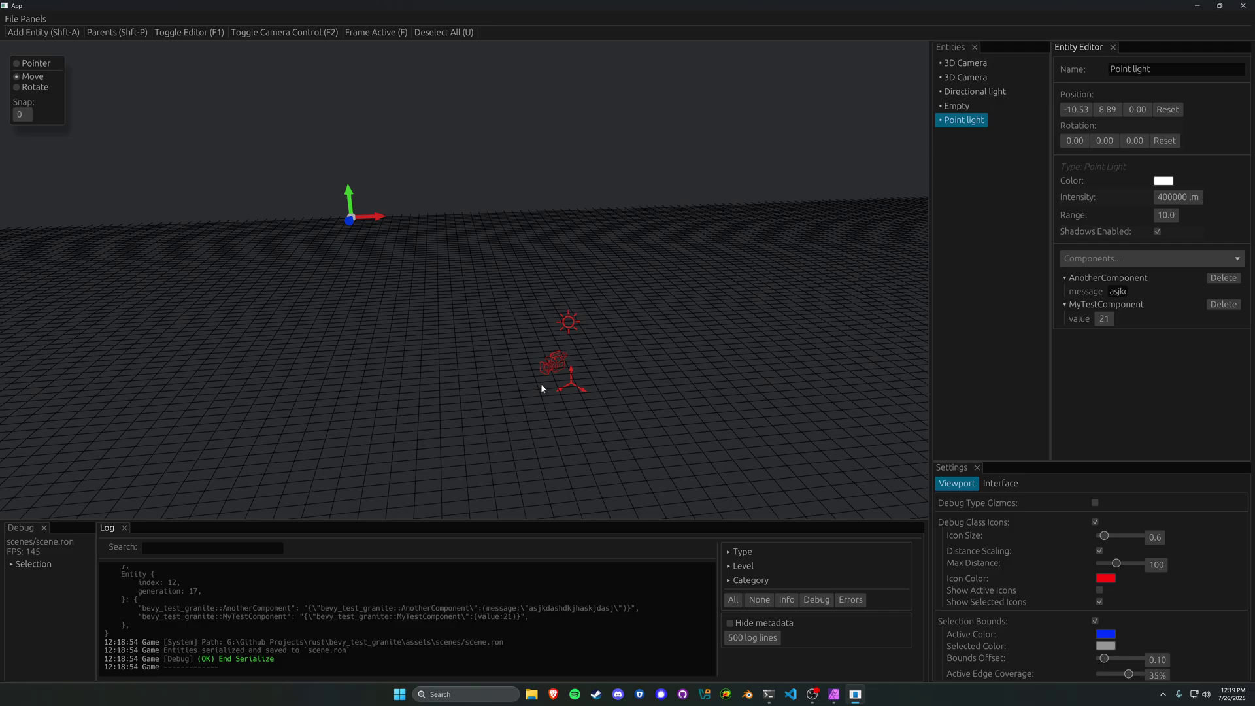
Close the test editor and run the bevy_egui project from the terminal with backtraces enabled, using cargo run --release.
click(1243, 5)
key(Up)
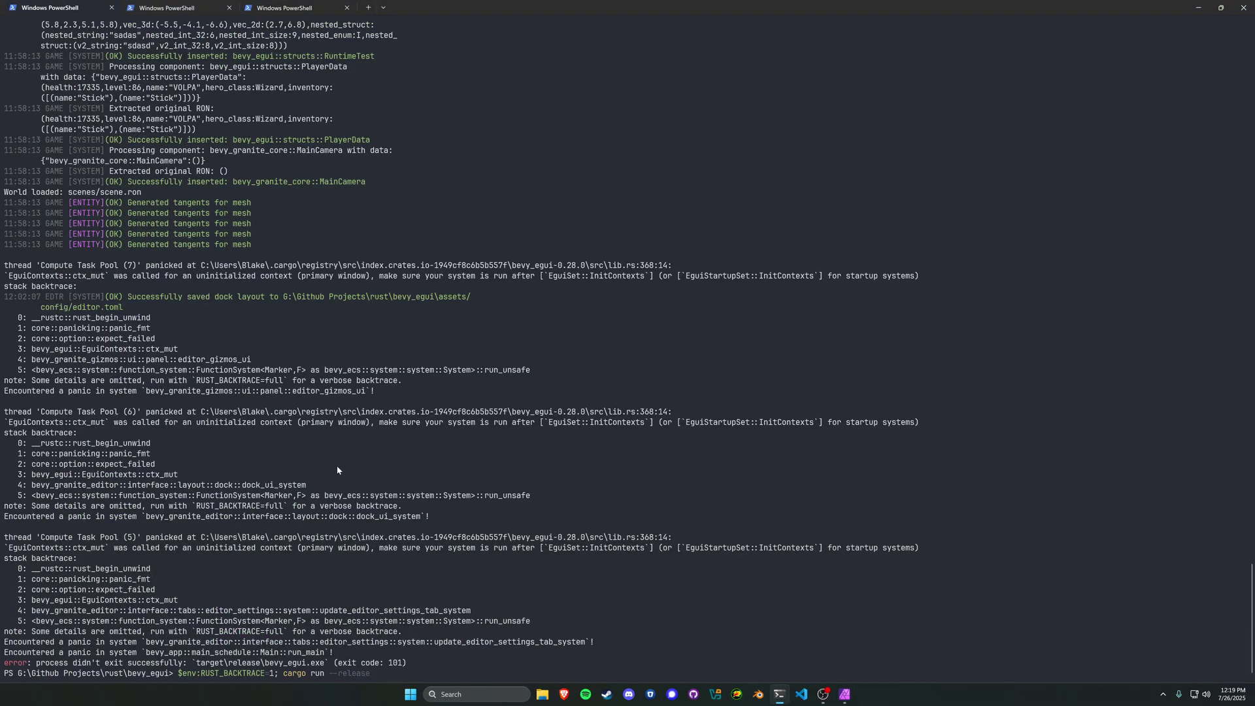
key(Return)
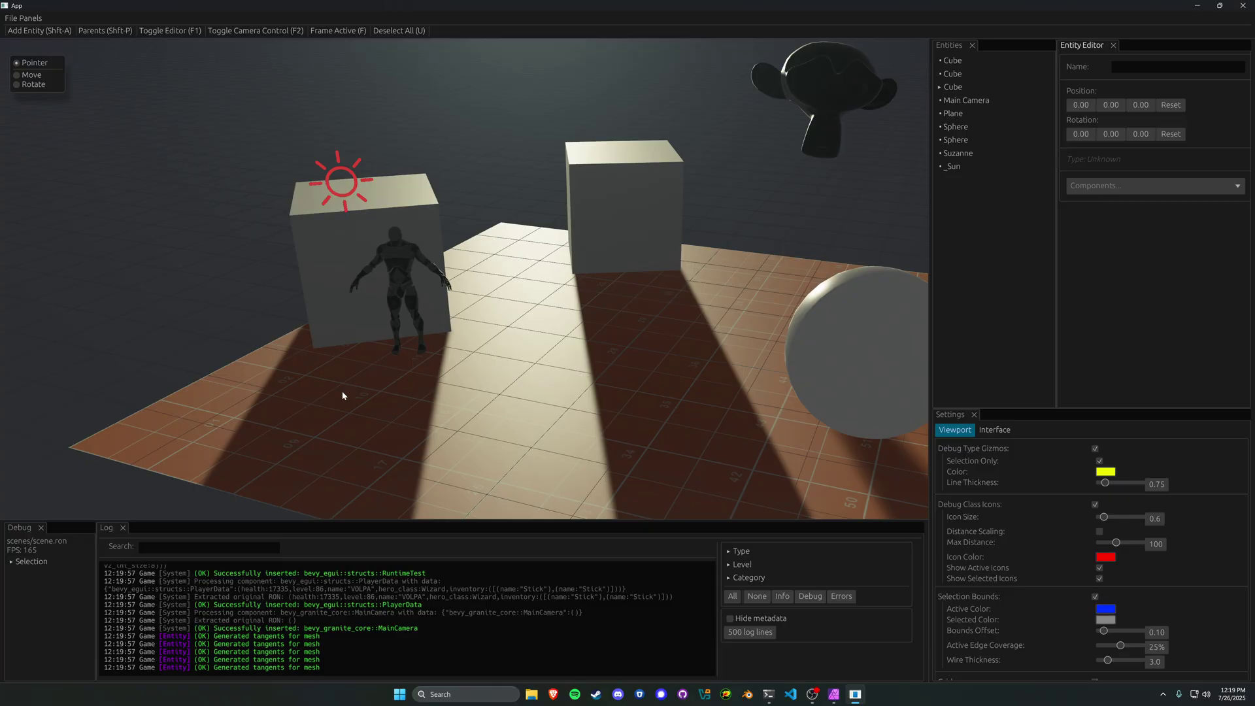
Select the cube in the middle of the scene, beside Suzanne, and switch to the Move gizmo.
click(640, 261)
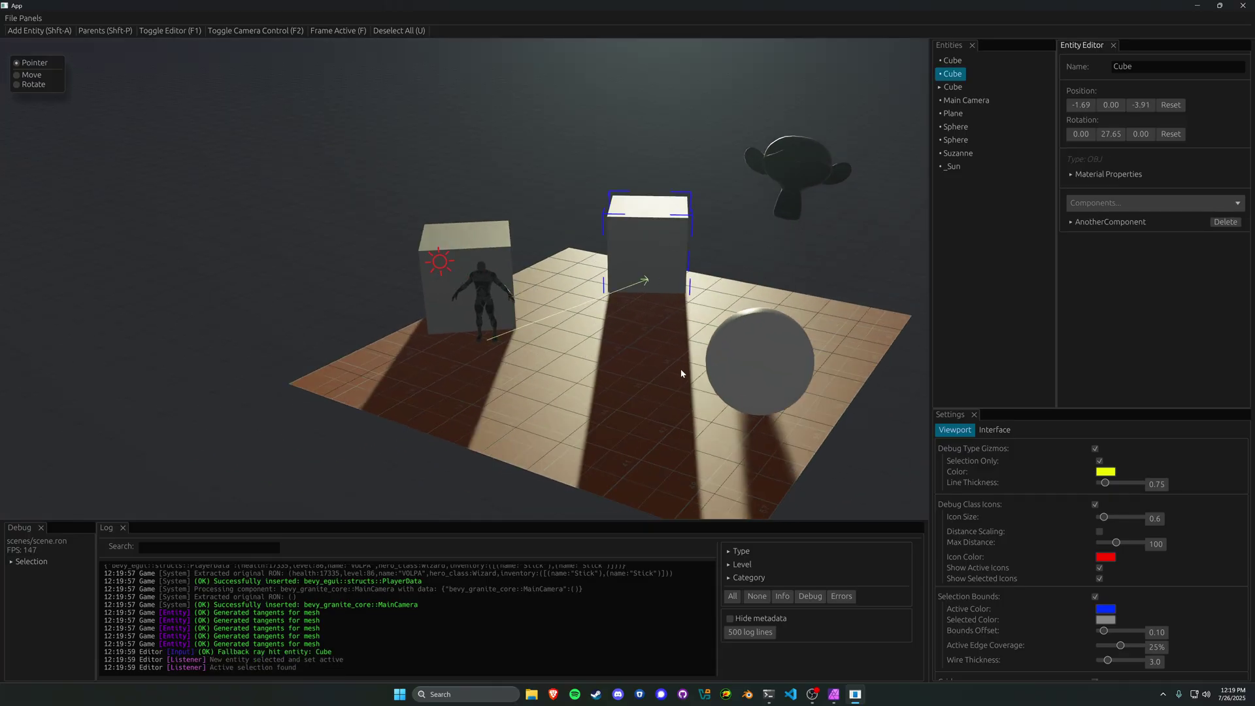
key(g)
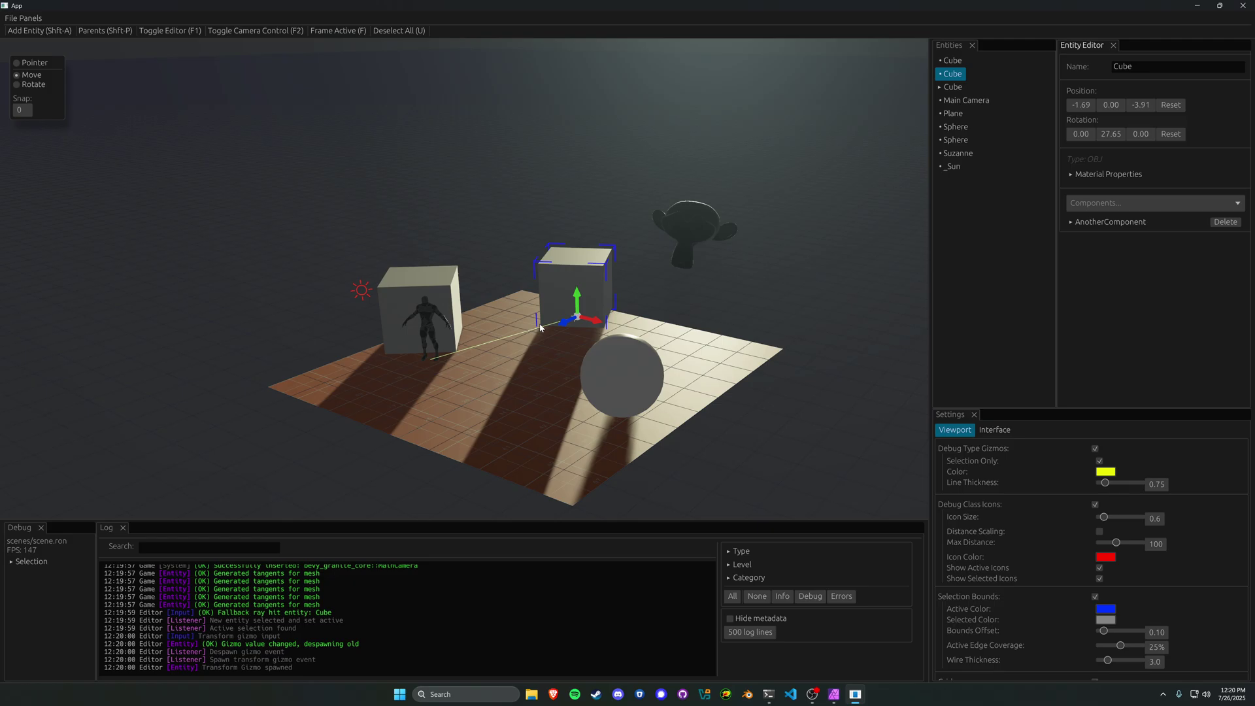
middle_drag(514, 327, 589, 327)
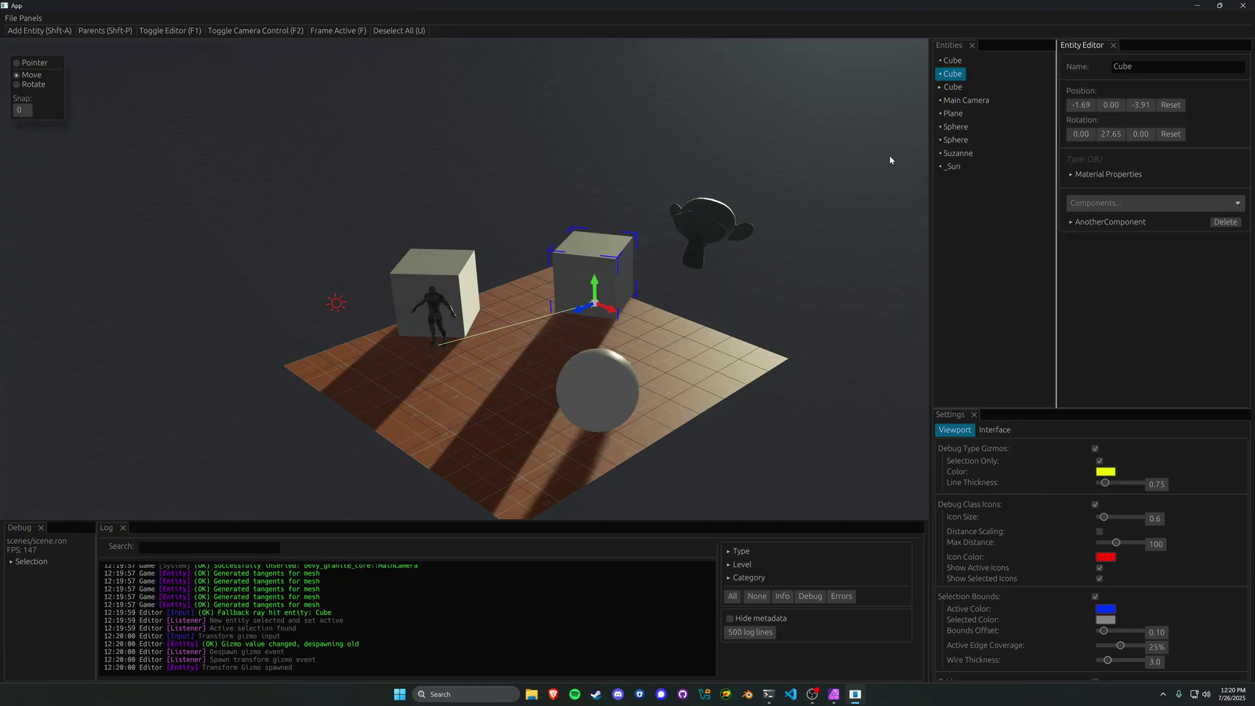
Toggle camera control and fly the camera close to the tiled plane in front of the selected cube.
middle_drag(639, 375, 392, 297)
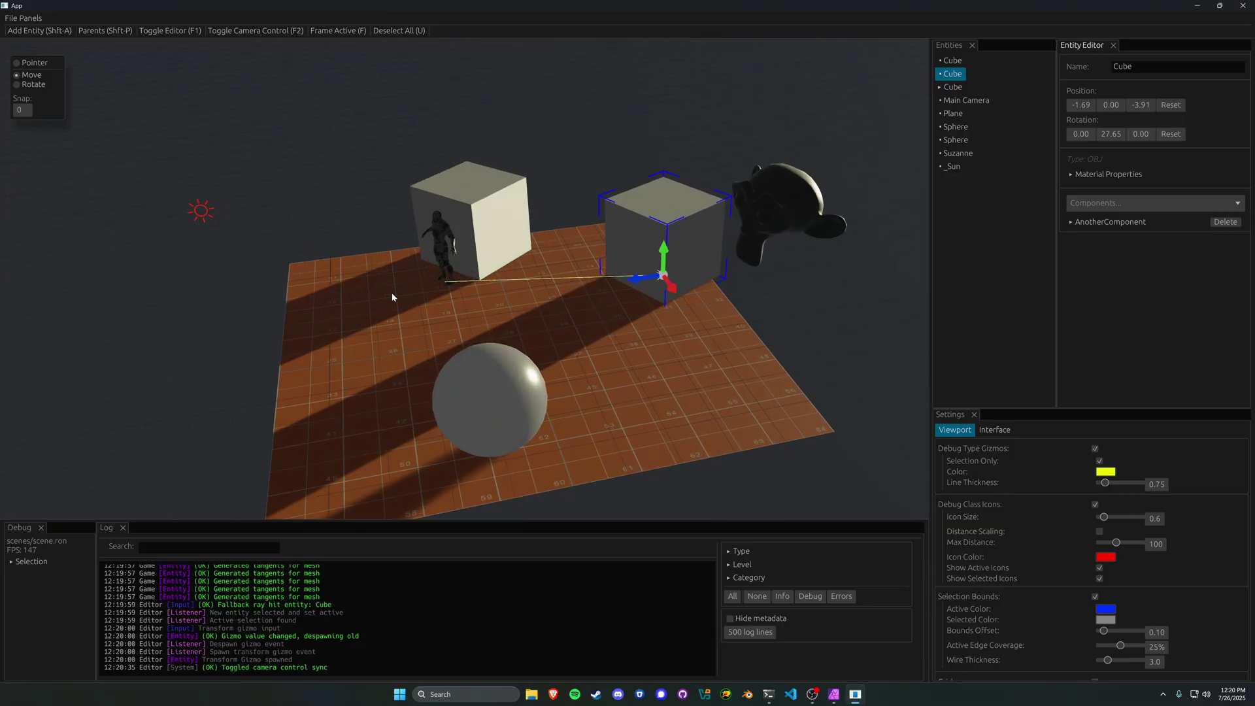
key(w)
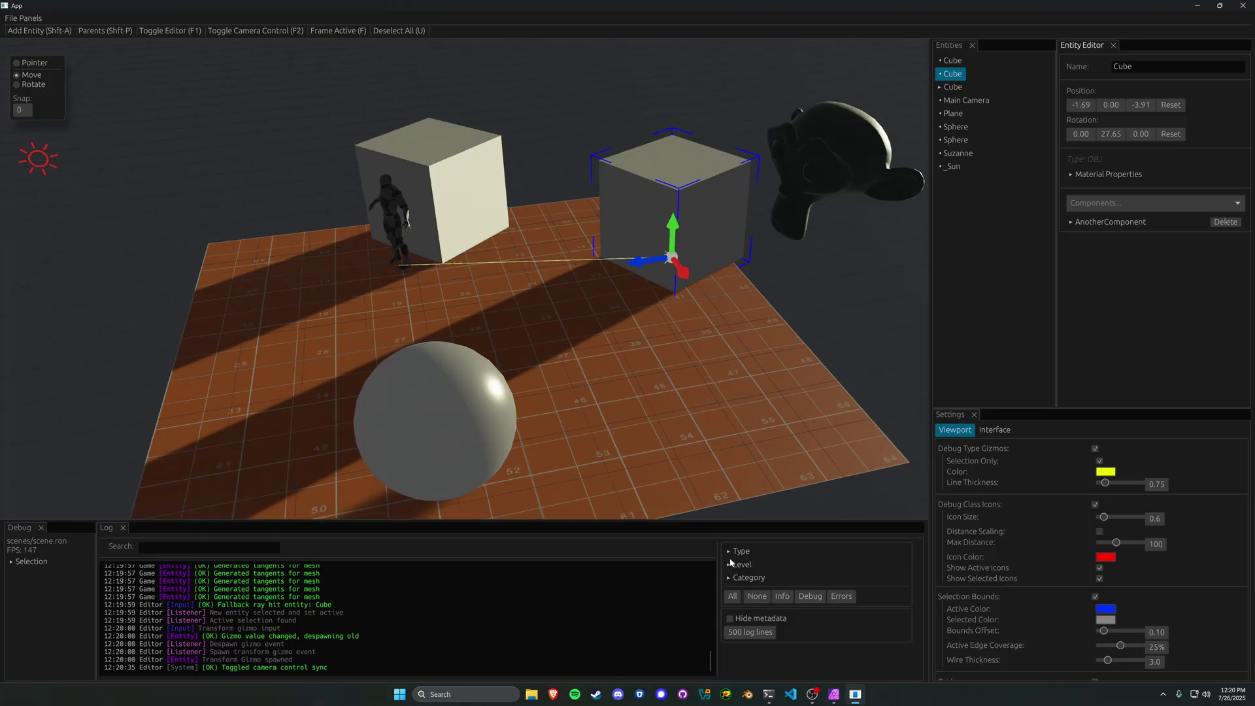
key(w)
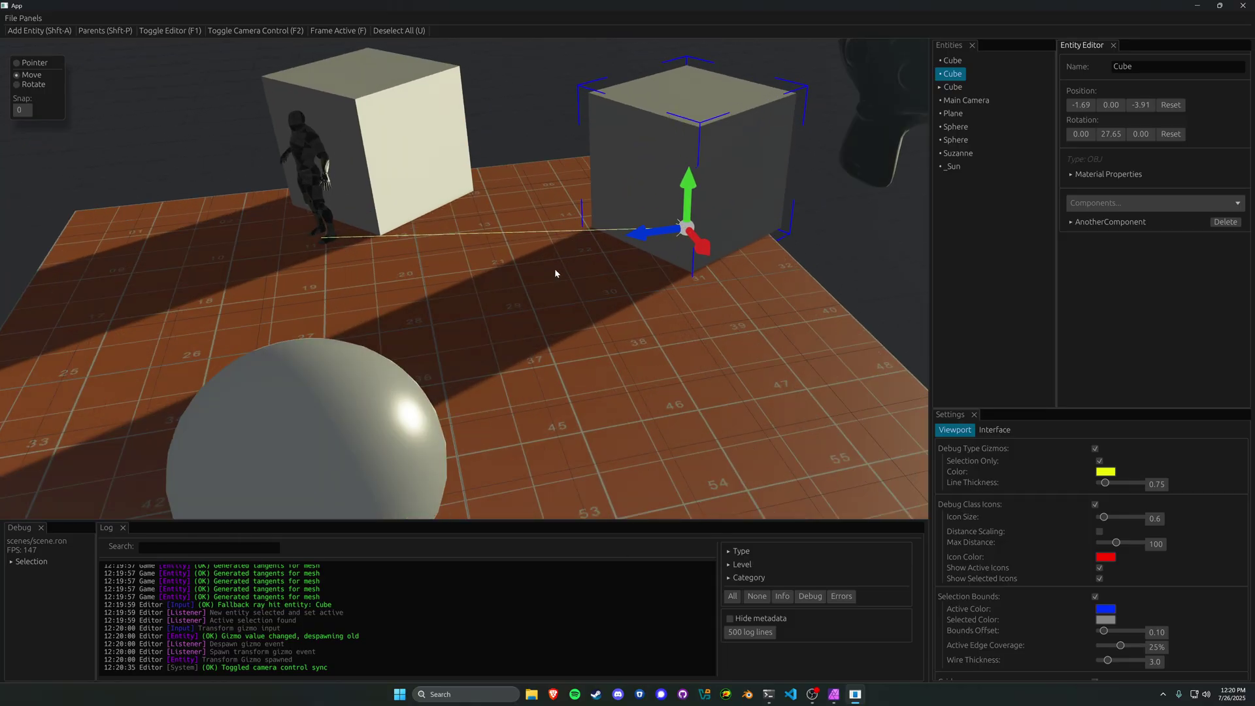
key(w)
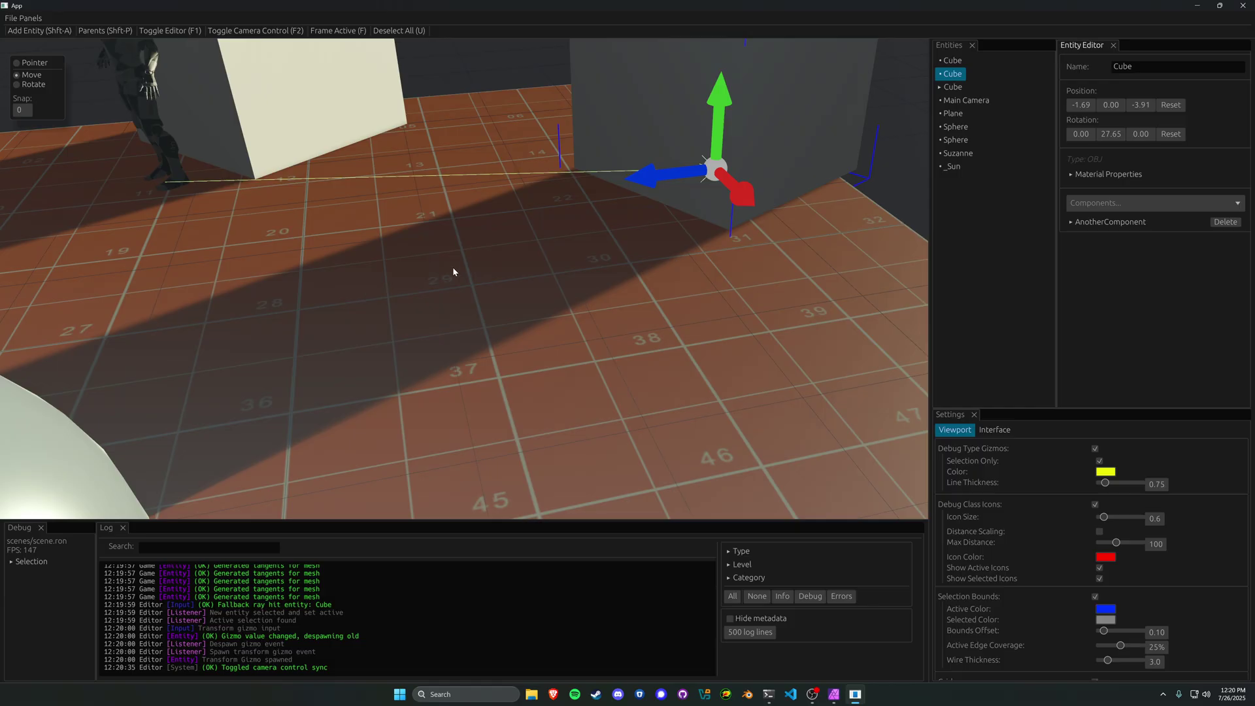
key(w)
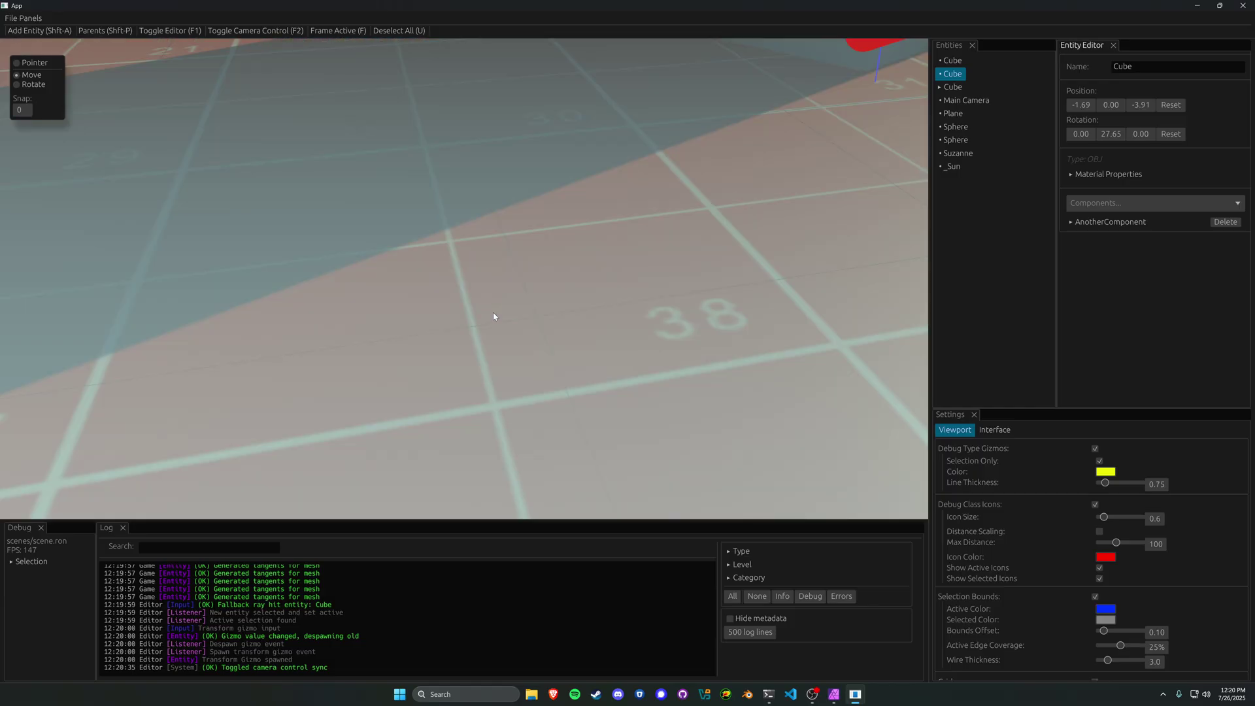
Toggle camera control repeatedly to compare the main camera's view with the free editor view of the scene.
key(F2)
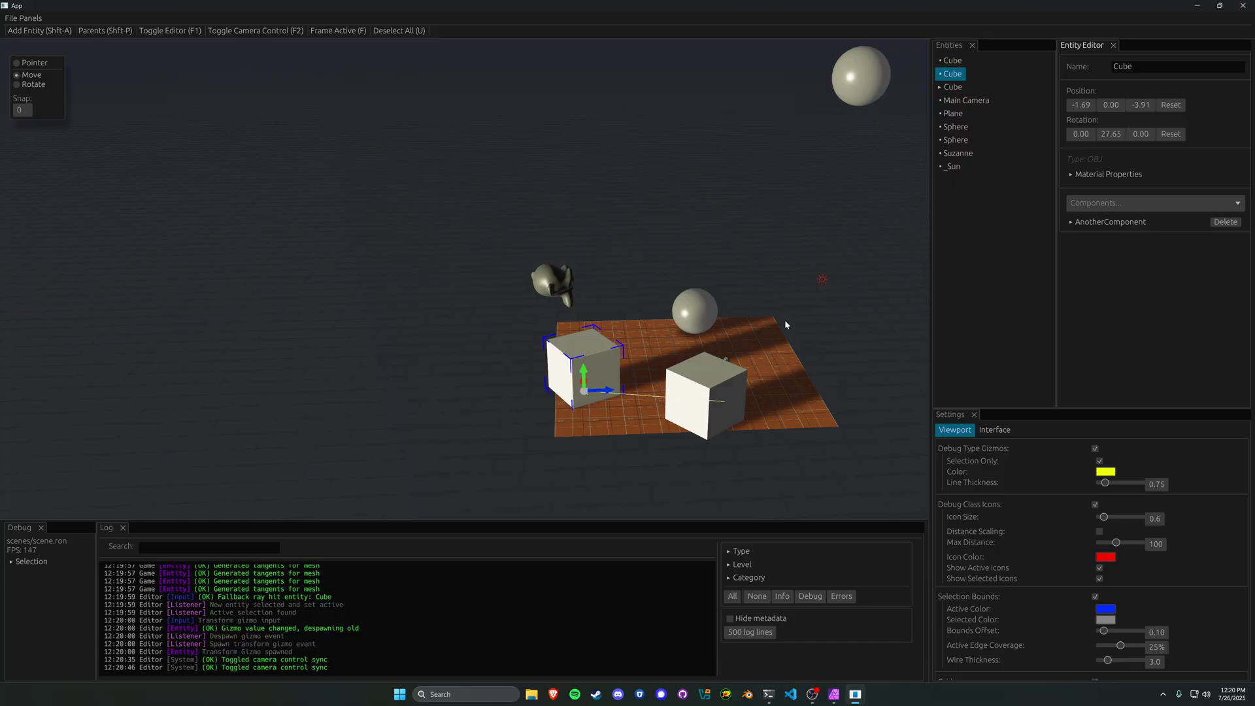
key(F2)
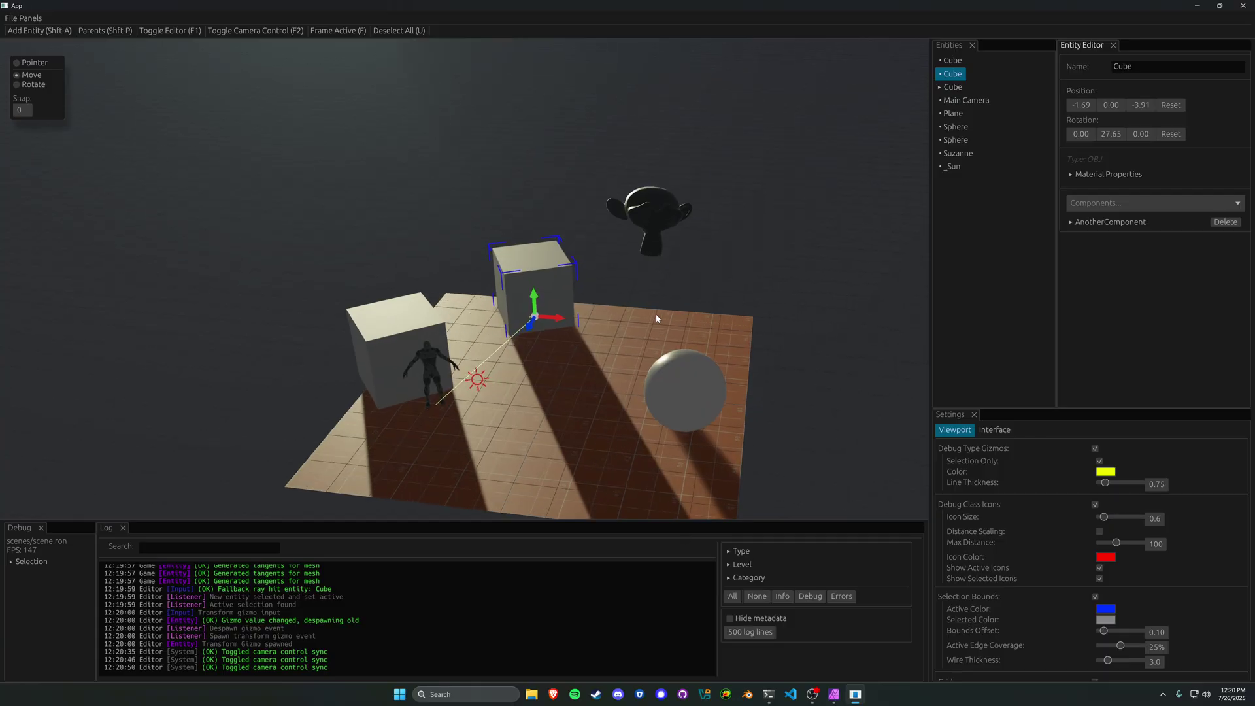
key(F2)
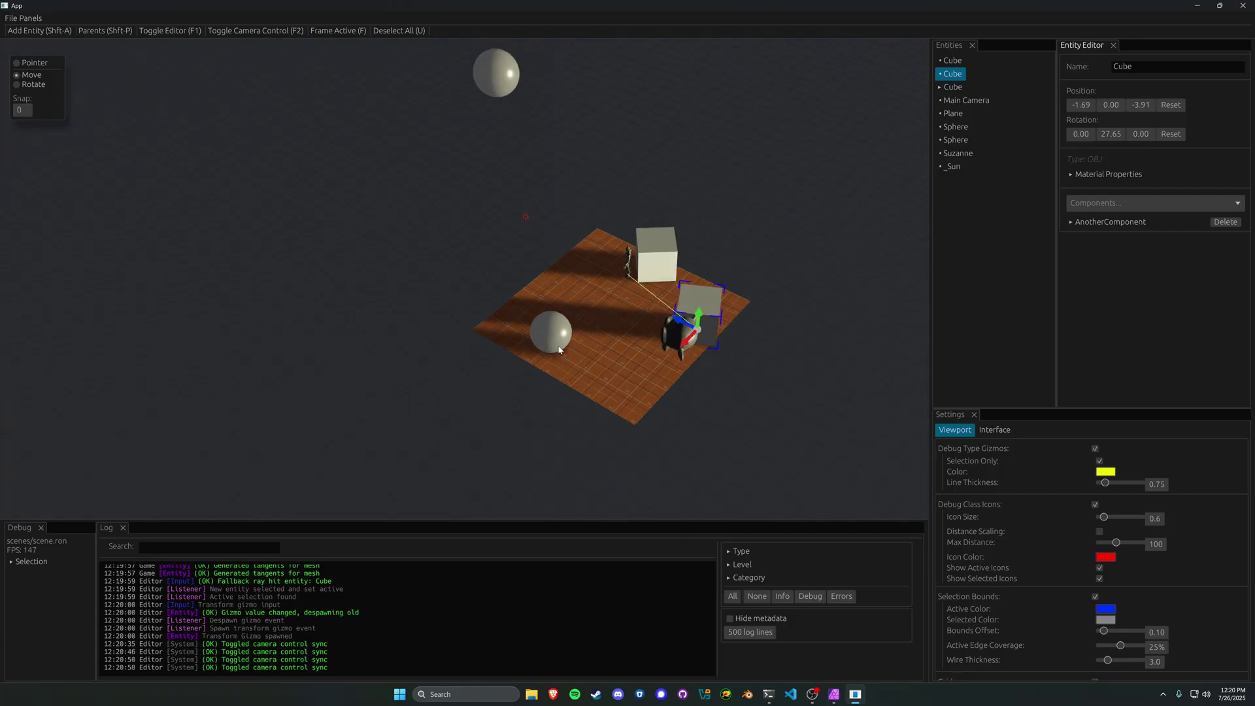
Switch to the PowerShell terminal and stop the running bevy_egui process.
mouse_move(772, 697)
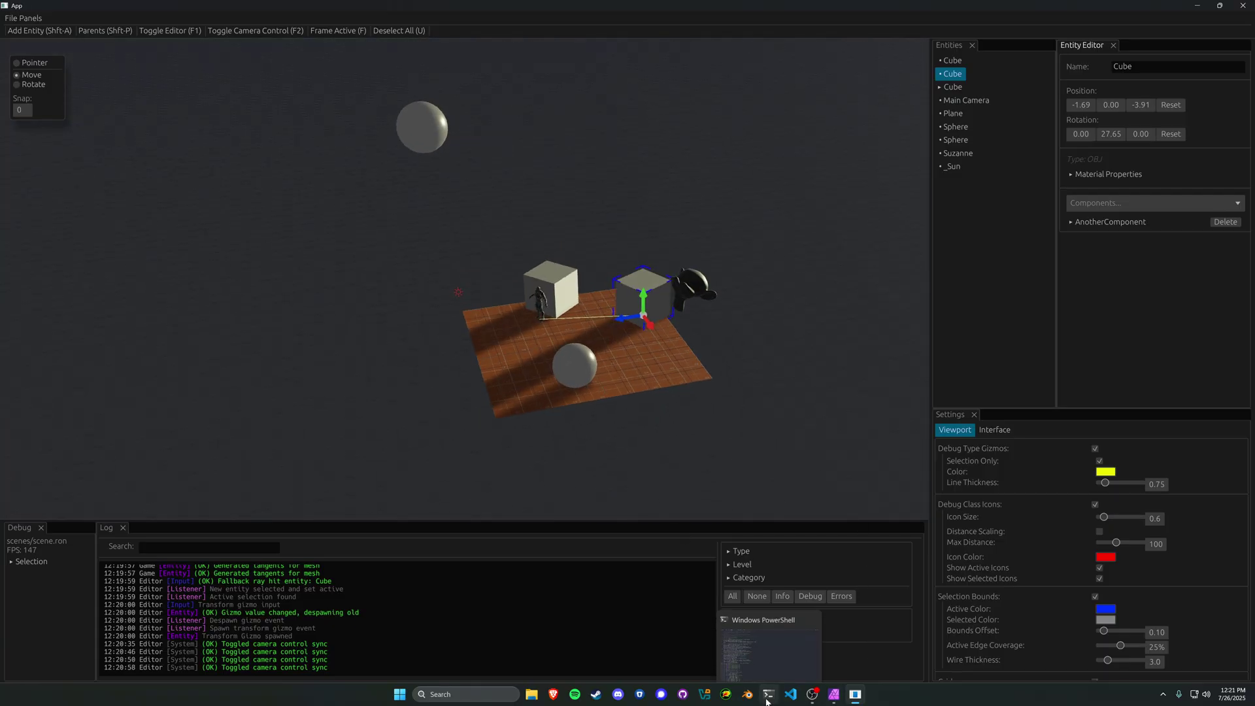
click(771, 661)
key(ctrl+c)
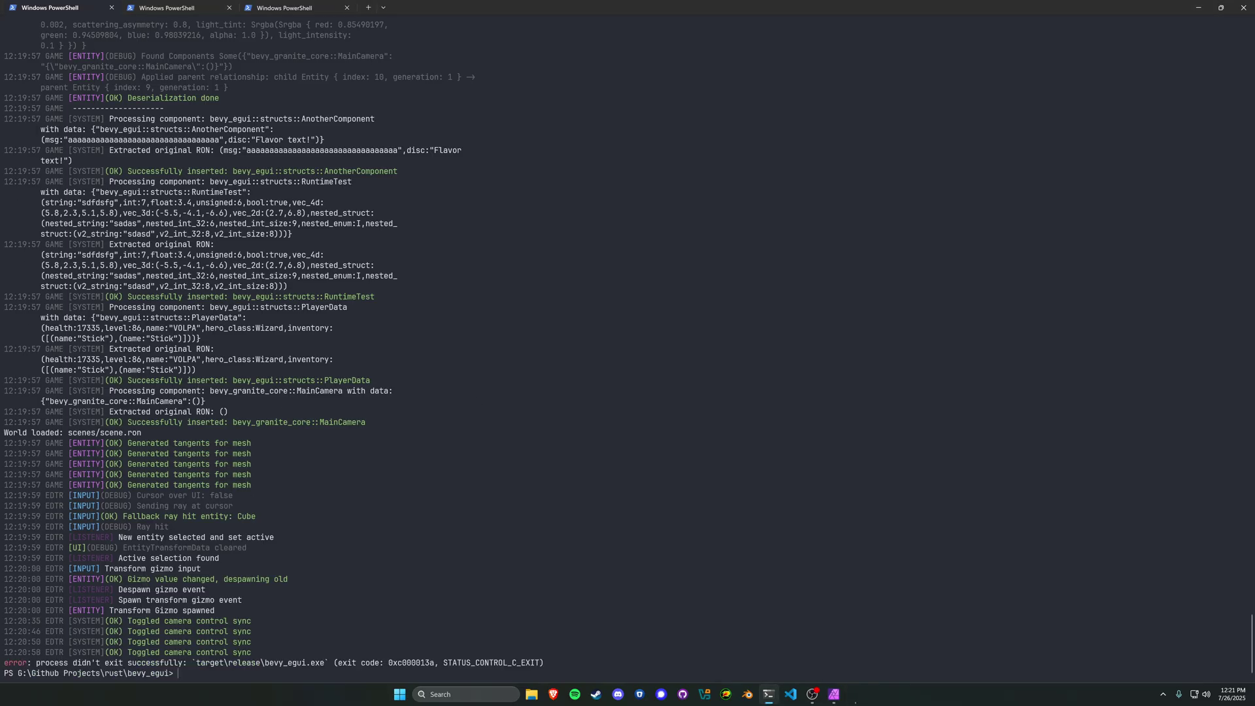
Launch nvim in the bevy_egui project folder and open src\main.rs by finding files matching "main".
text(cls)
key(Return)
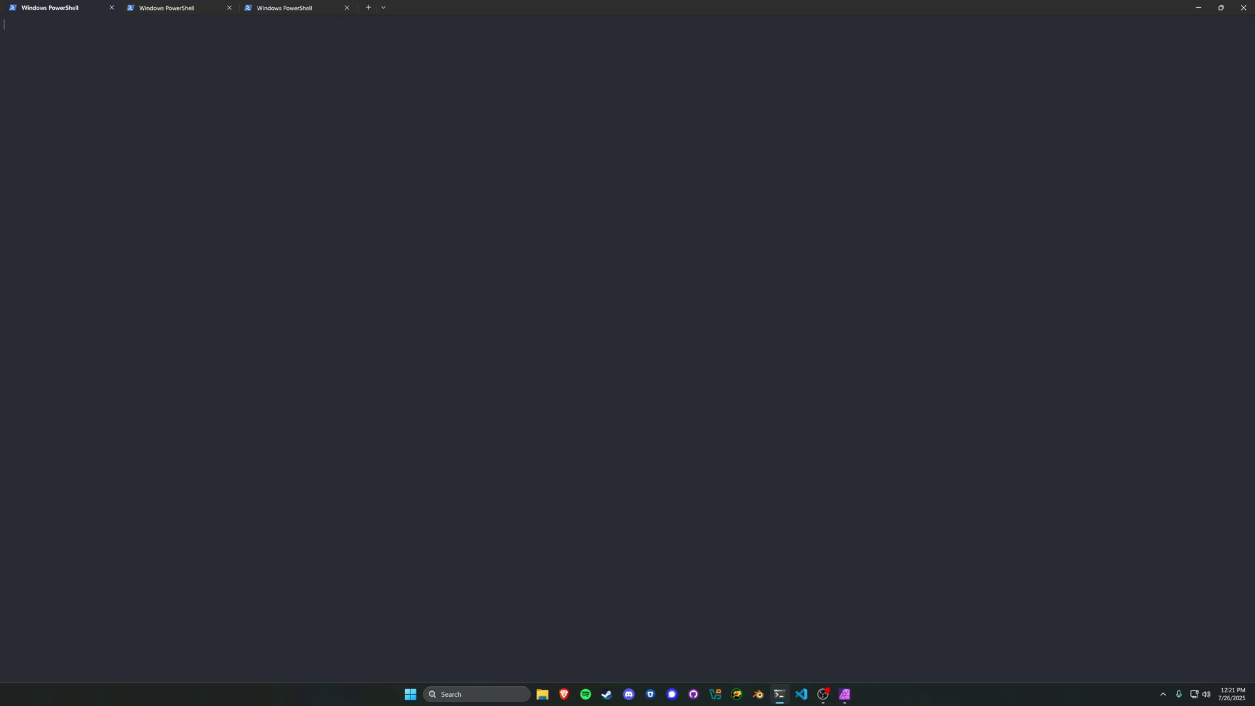
text(hx .)
key(Return)
text(main)
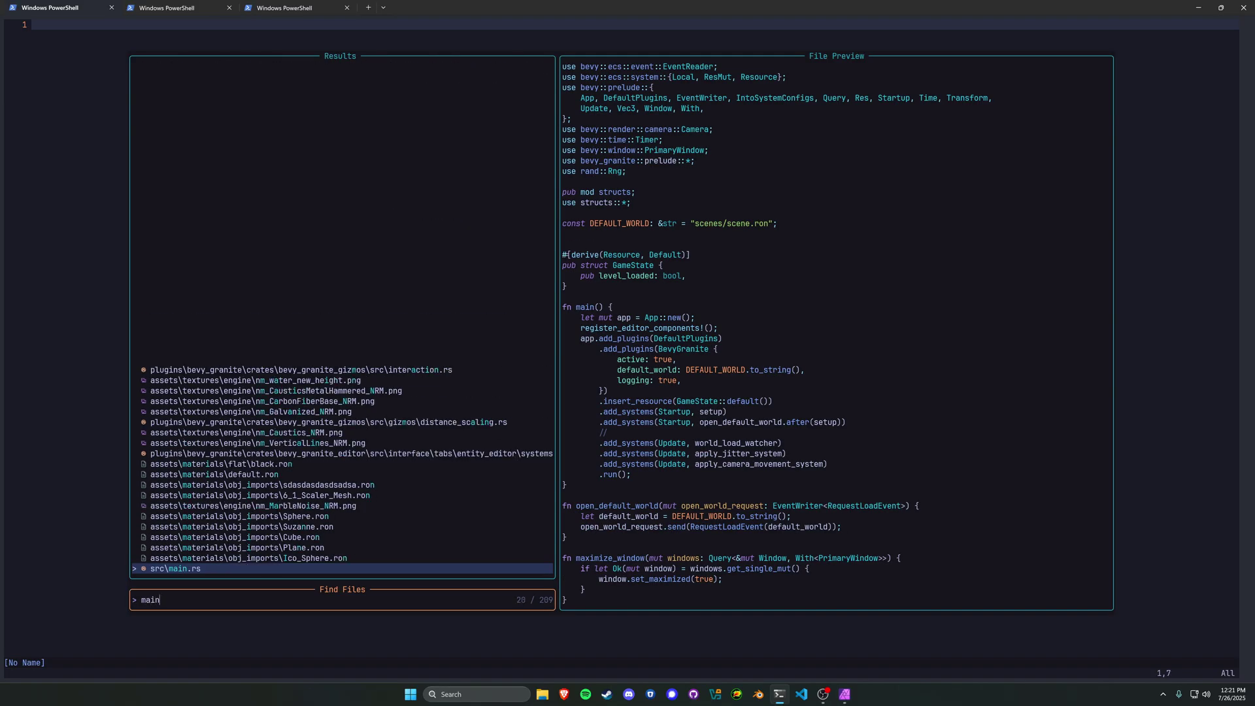
key(Return)
Read through main.rs from the imports and plugin setup down to the apply_camera_movement_system function.
key(j)
key(j)
key(j)
key(j)
key(j)
key(j)
key(j)
key(j)
key(j)
key(j)
key(j)
key(j)
key(j)
key(j)
key(j)
key(j)
key(j)
key(j)
key(j)
key(j)
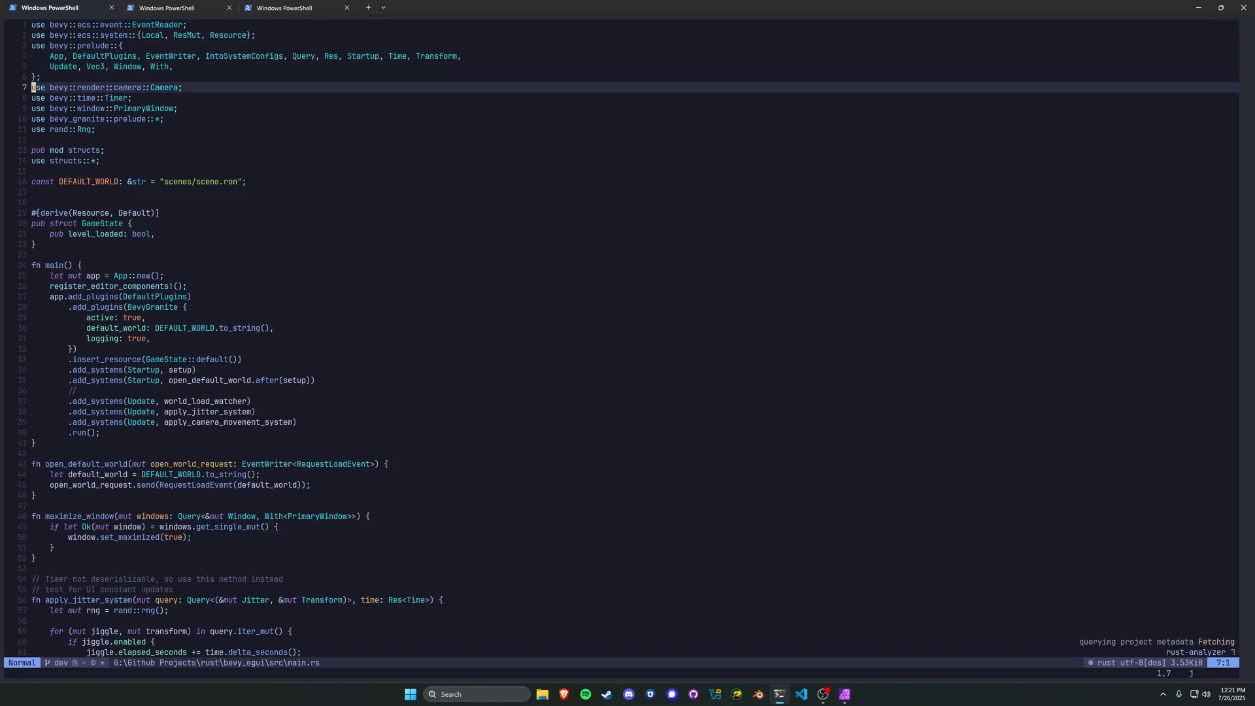
key(j)
key(j)
key(j)
key(j)
key(j)
key(j)
key(j)
key(j)
key(j)
key(j)
key(j)
key(j)
key(j)
key(j)
key(j)
key(j)
key(j)
key(j)
key(j)
key(j)
key(k)
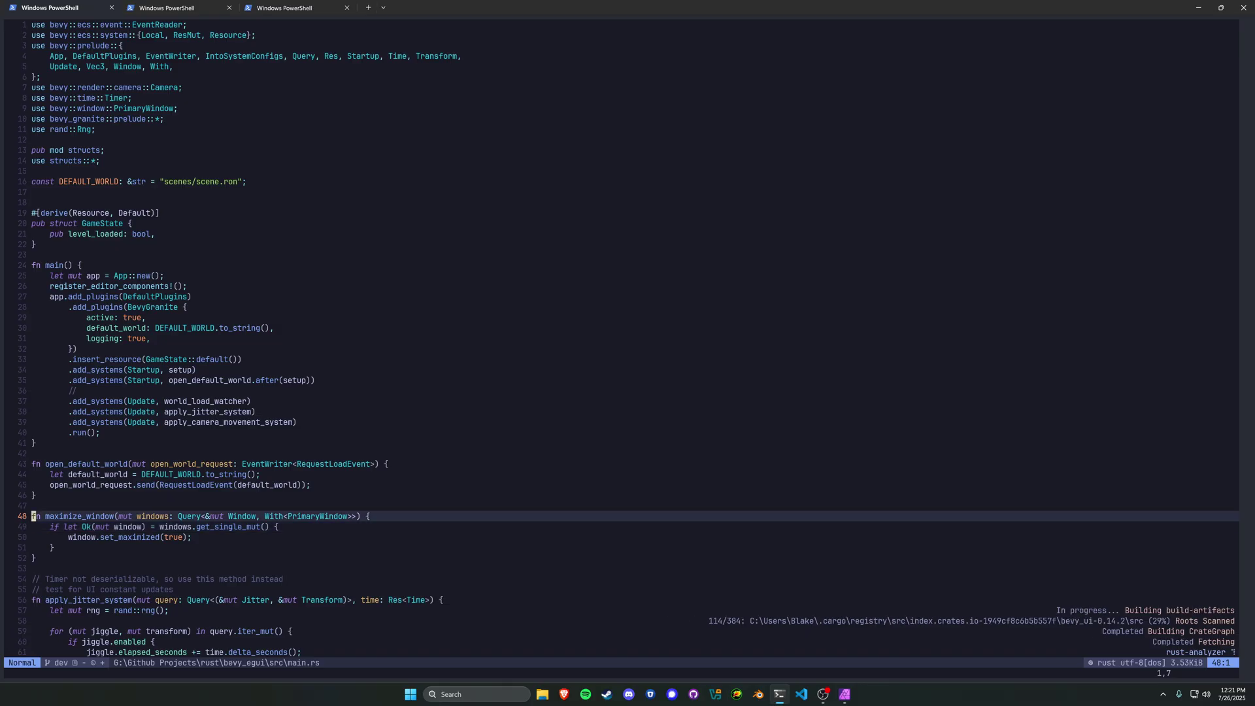
key(j)
key(j)
key(j)
key(j)
key(j)
key(j)
key(j)
key(j)
key(j)
key(j)
key(j)
key(j)
key(j)
key(j)
key(j)
key(j)
key(j)
key(j)
key(j)
key(j)
key(j)
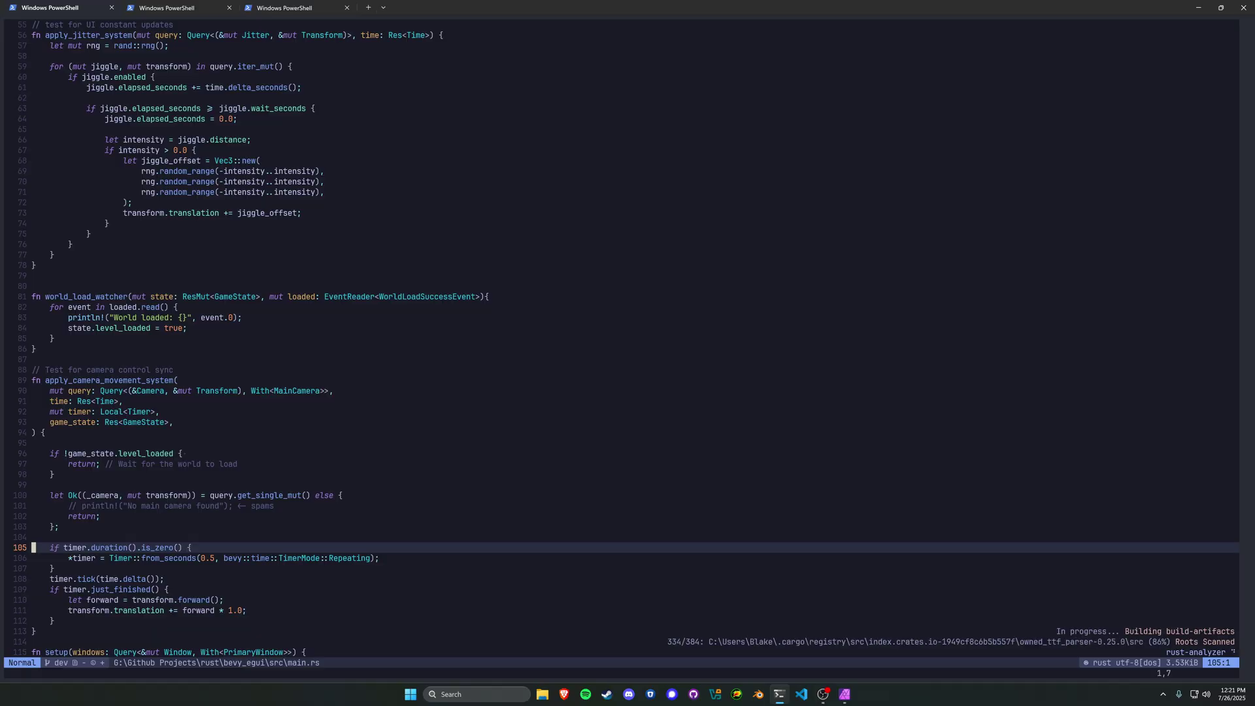
Examine the timer and forward-translation code in apply_camera_movement_system.
key(j)
key(k)
key(k)
key(k)
key(k)
key(k)
key(k)
key(k)
key(k)
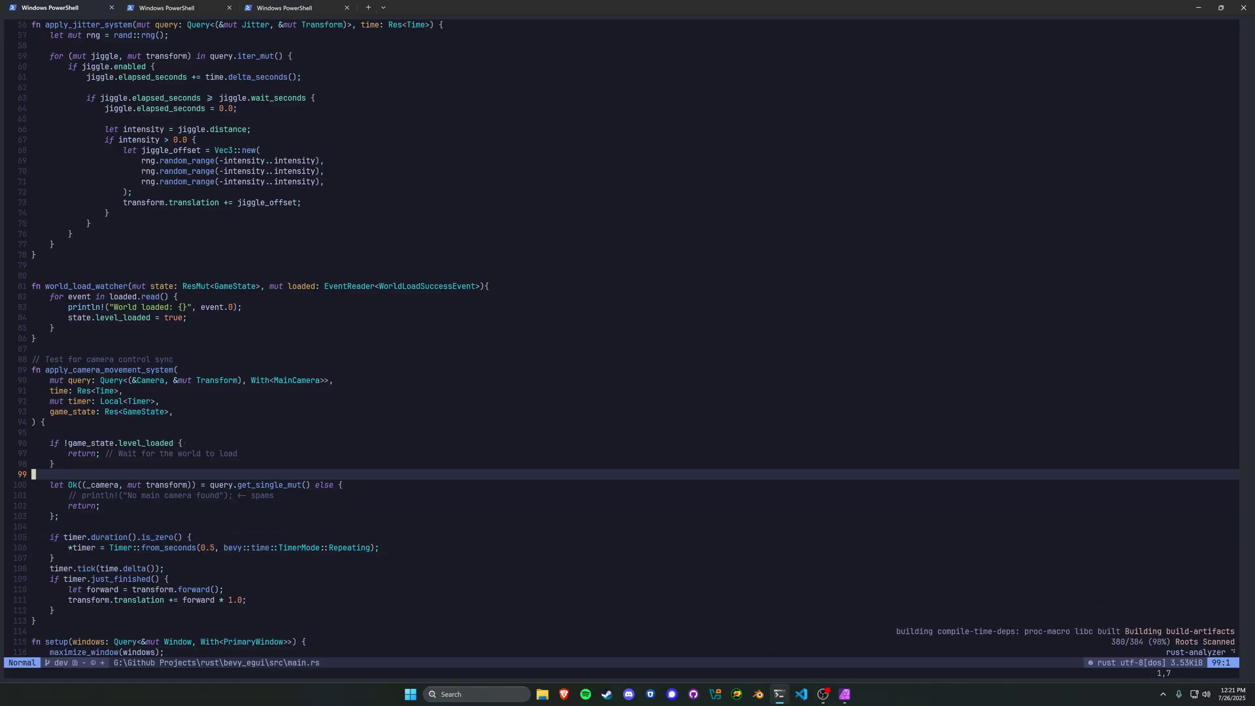
key(j)
key(j)
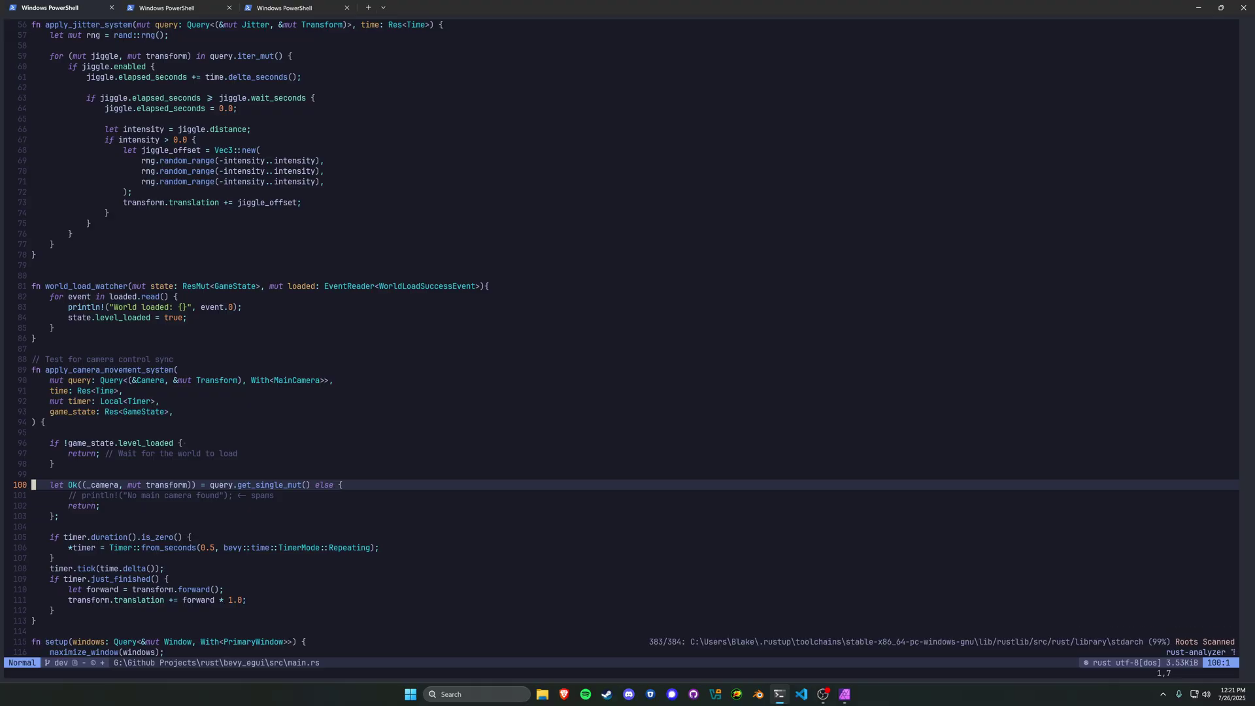
key(j)
key(j)
key(j)
key(j)
key(j)
key(j)
key(j)
key(j)
key(j)
key(j)
key(j)
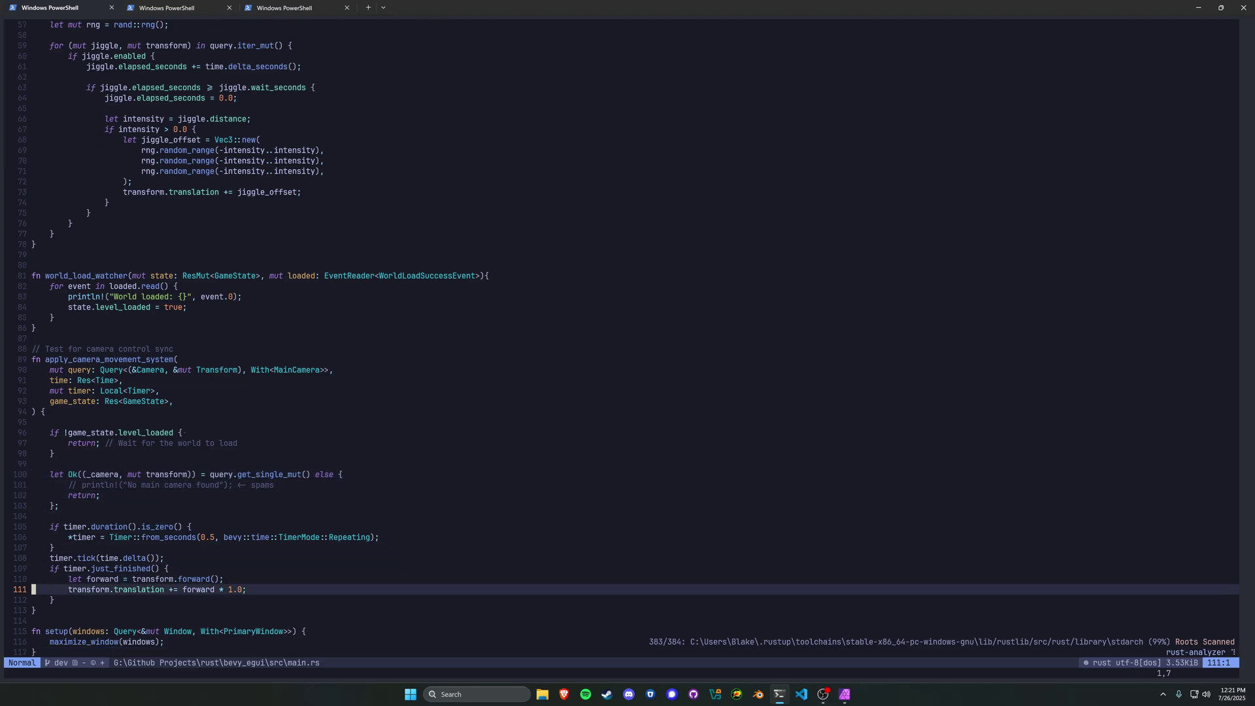
key(k)
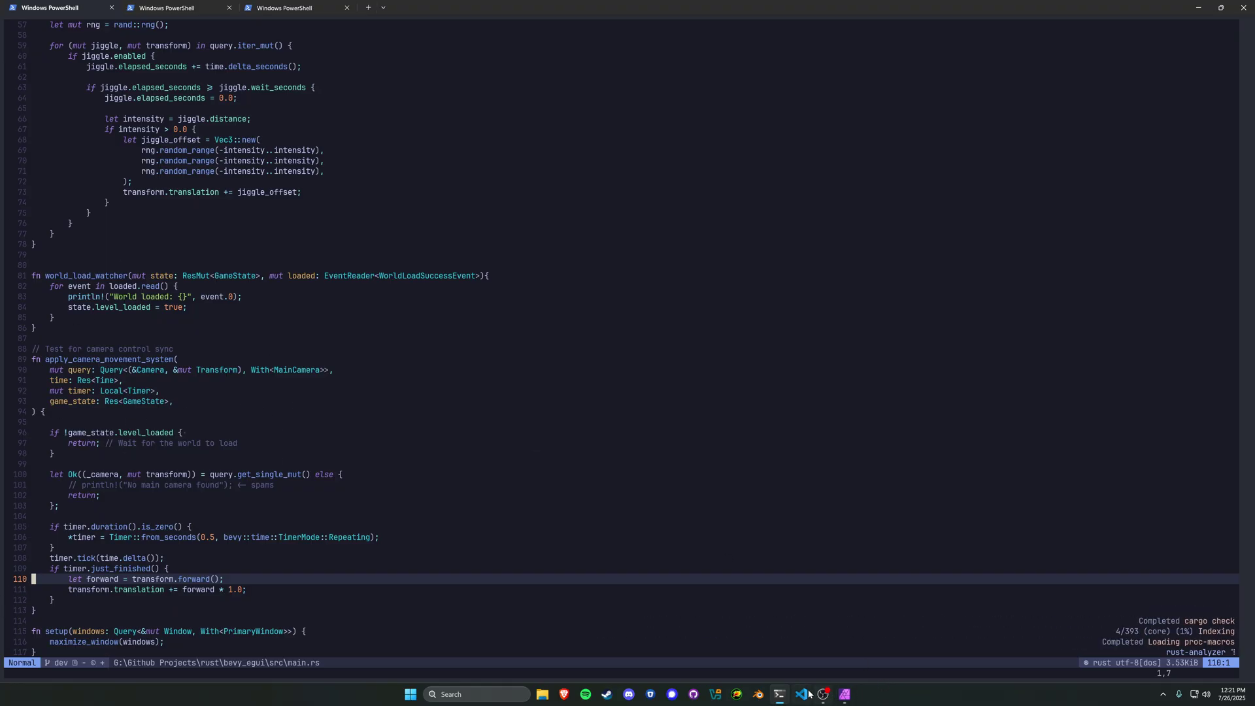
Quit nvim and rerun the bevy_egui project with the earlier run command from the terminal history.
click(264, 265)
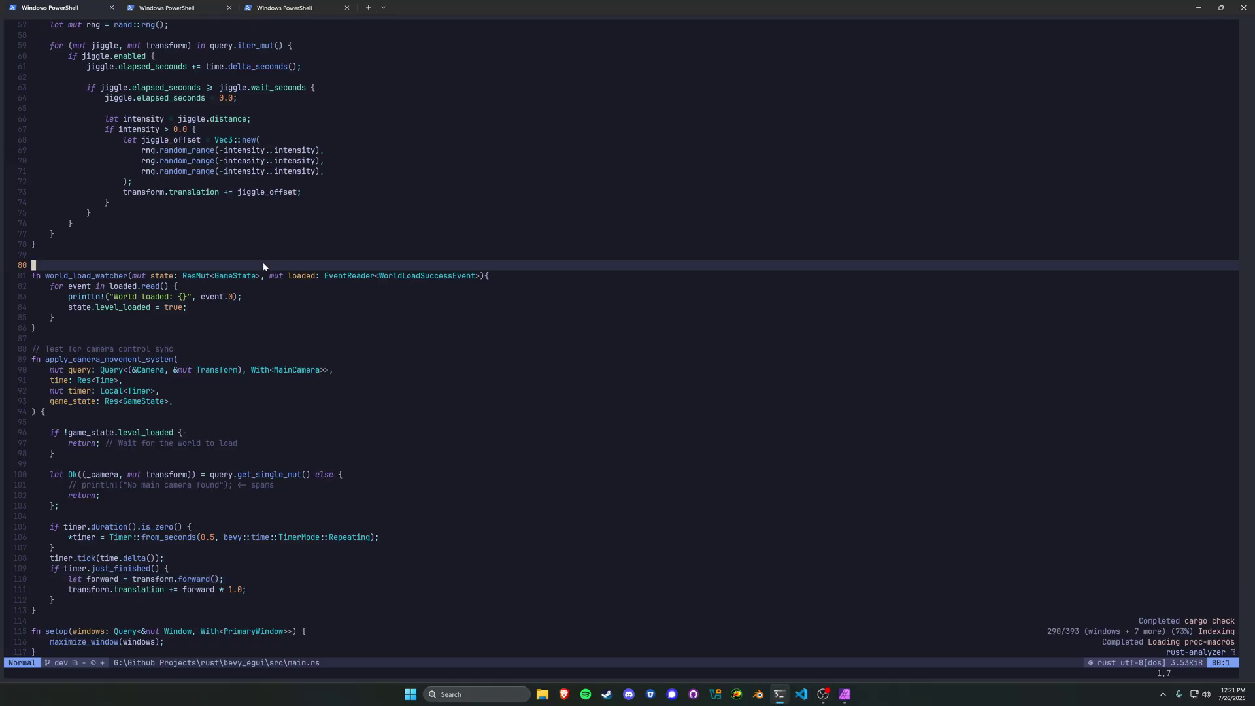
text(:q)
key(Return)
key(Return)
key(Up)
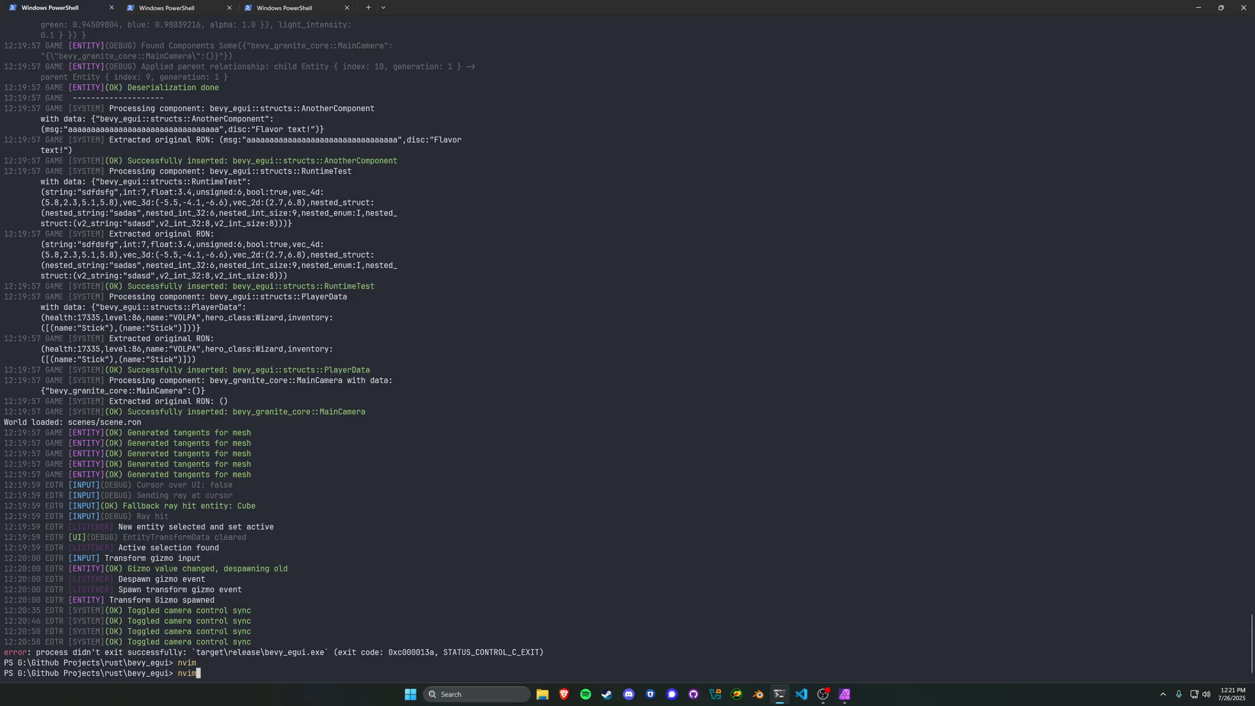
key(Up)
key(Return)
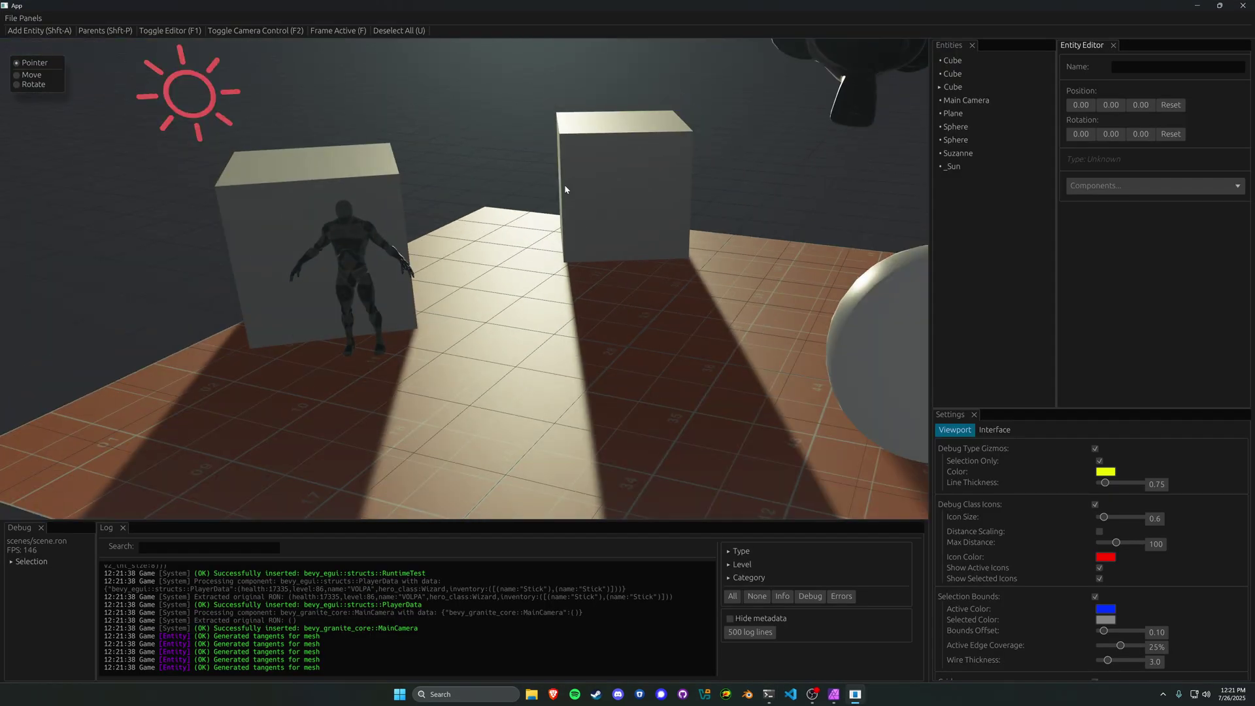
Select the cube beside Suzanne and frame the tiled plane with both cubes, the sphere and Suzanne in view.
click(563, 184)
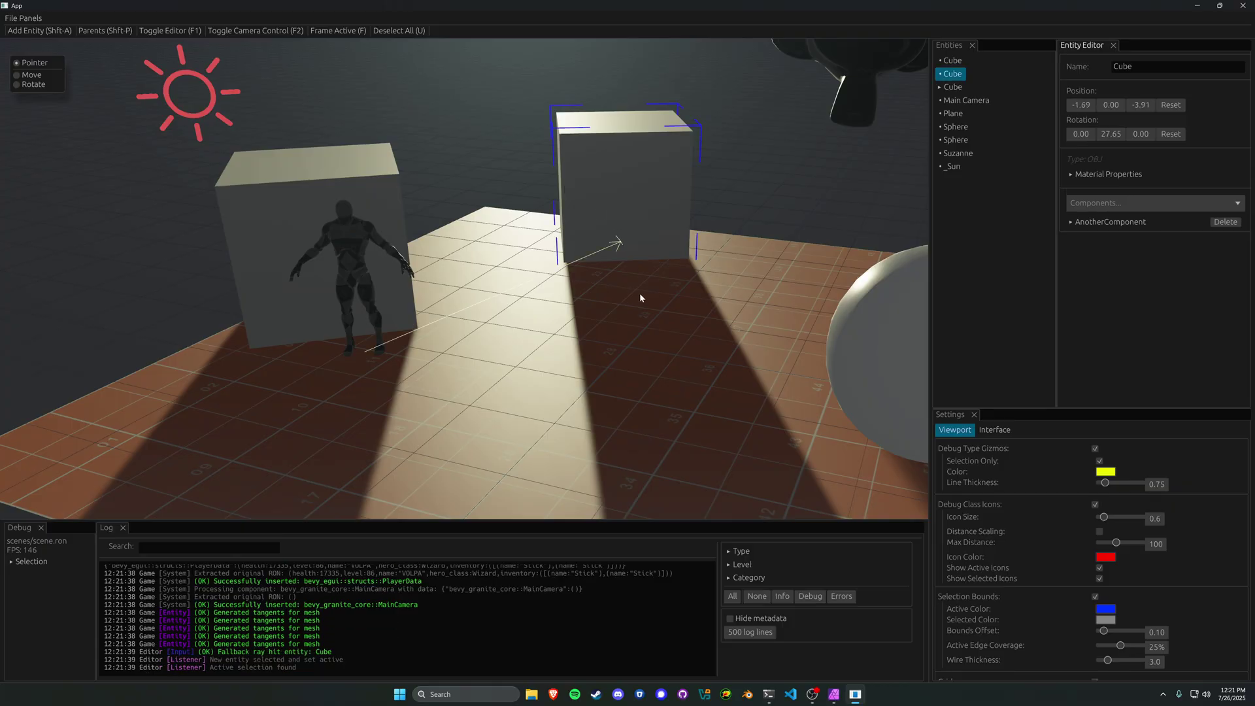
right_drag(640, 297, 622, 294)
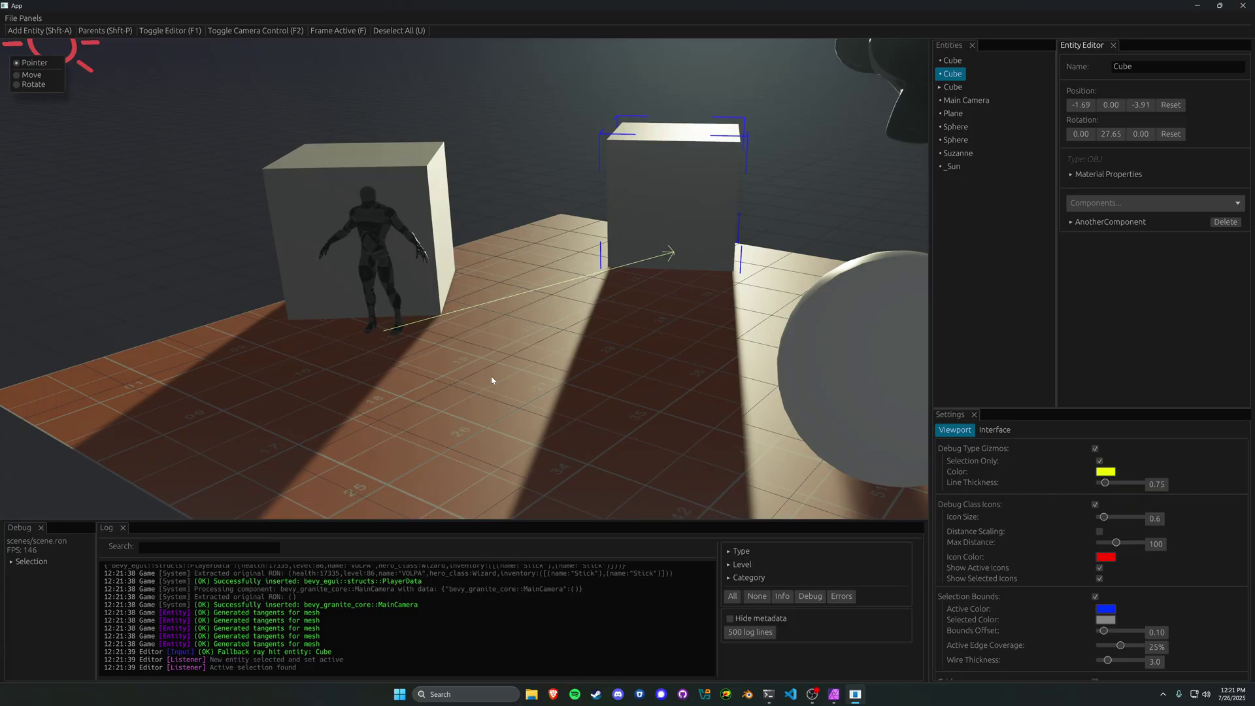
scroll(535, 408, down, 5)
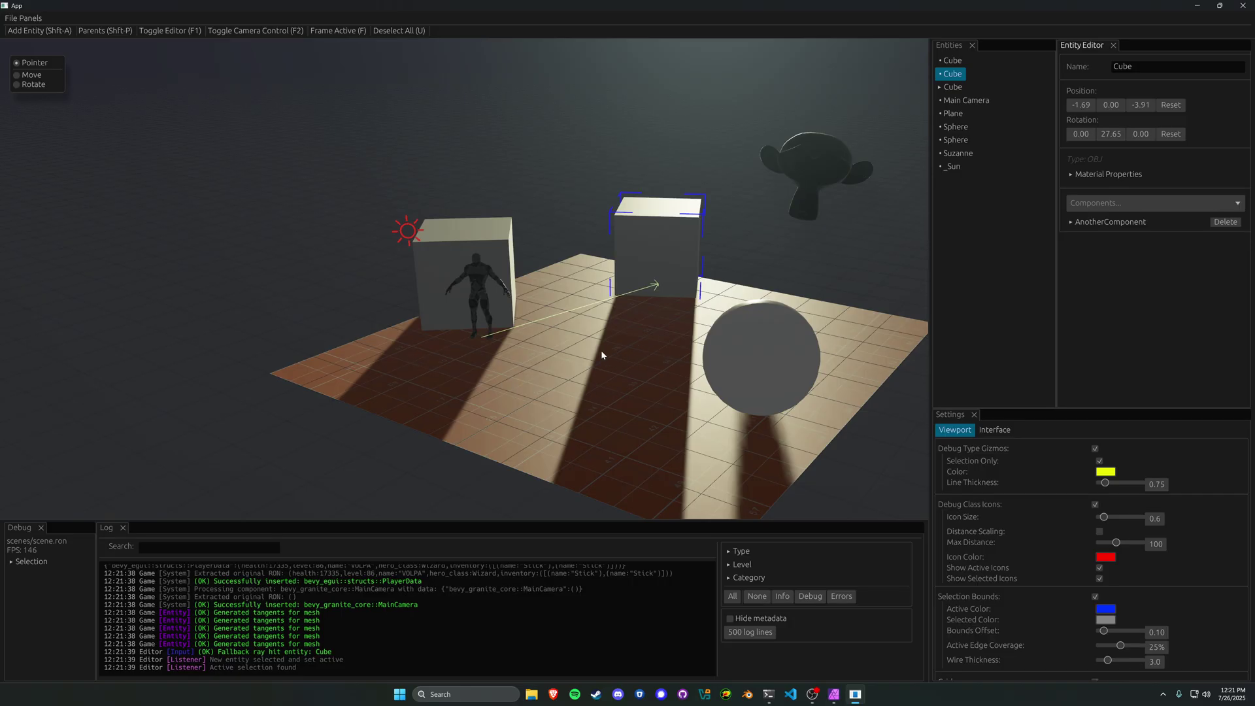
middle_drag(655, 351, 646, 353)
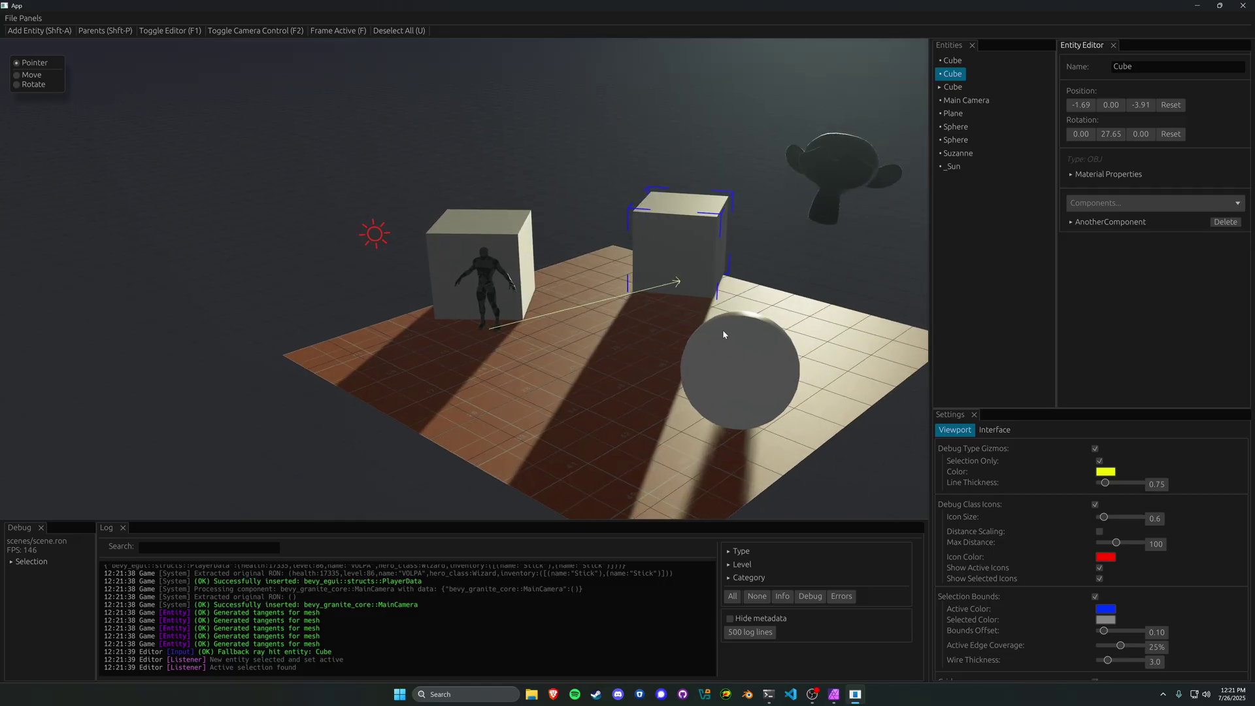
In File Explorer, browse to the bevy_egui project's plugins\bevy_granite\crates folder and look over its crates.
click(532, 694)
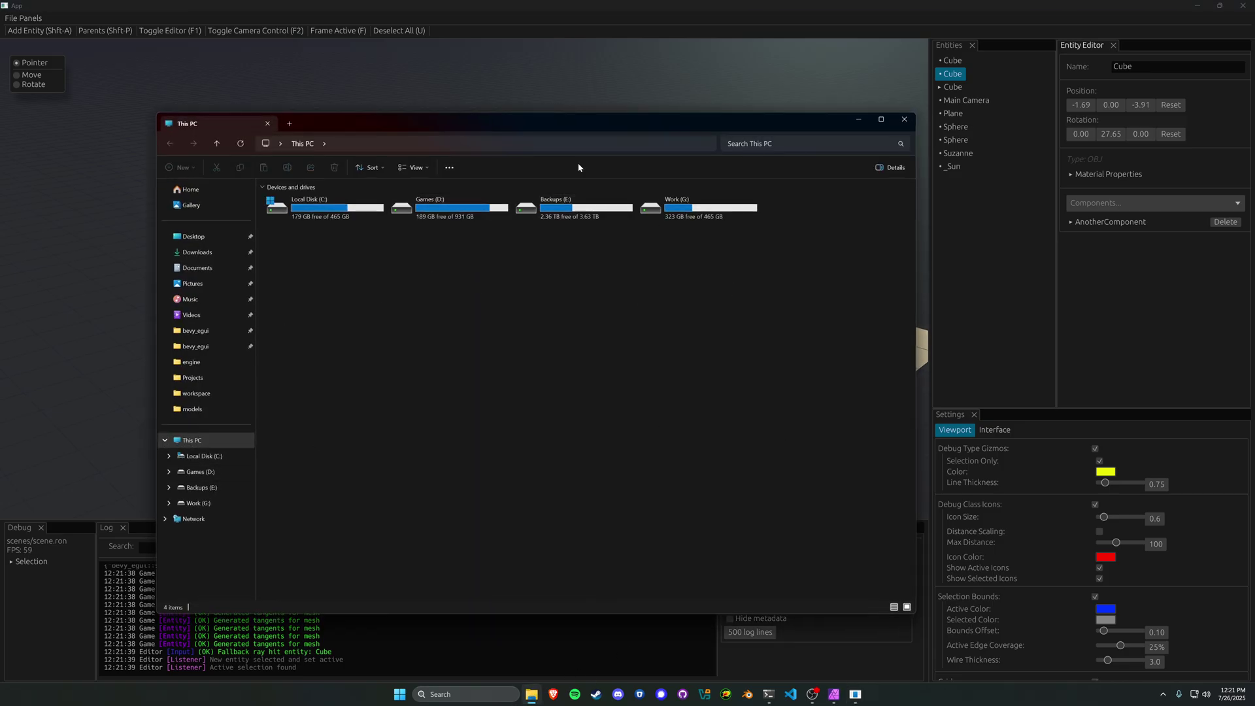
click(195, 346)
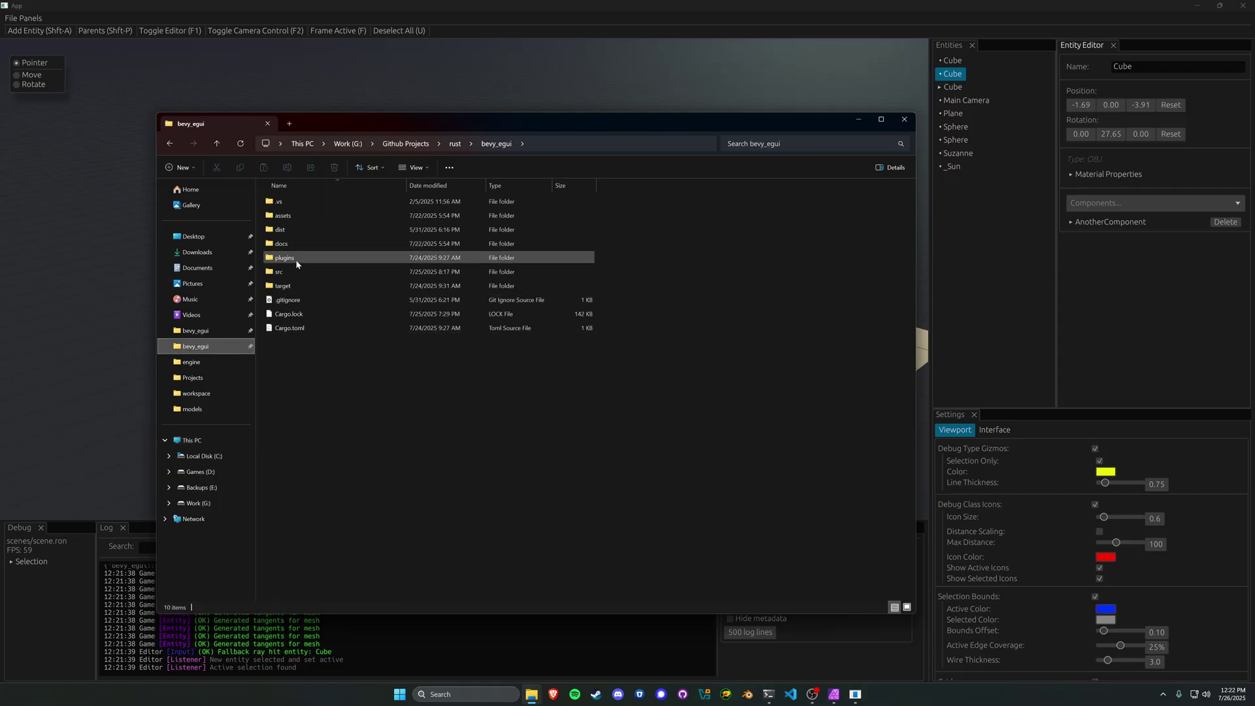
double_click(290, 258)
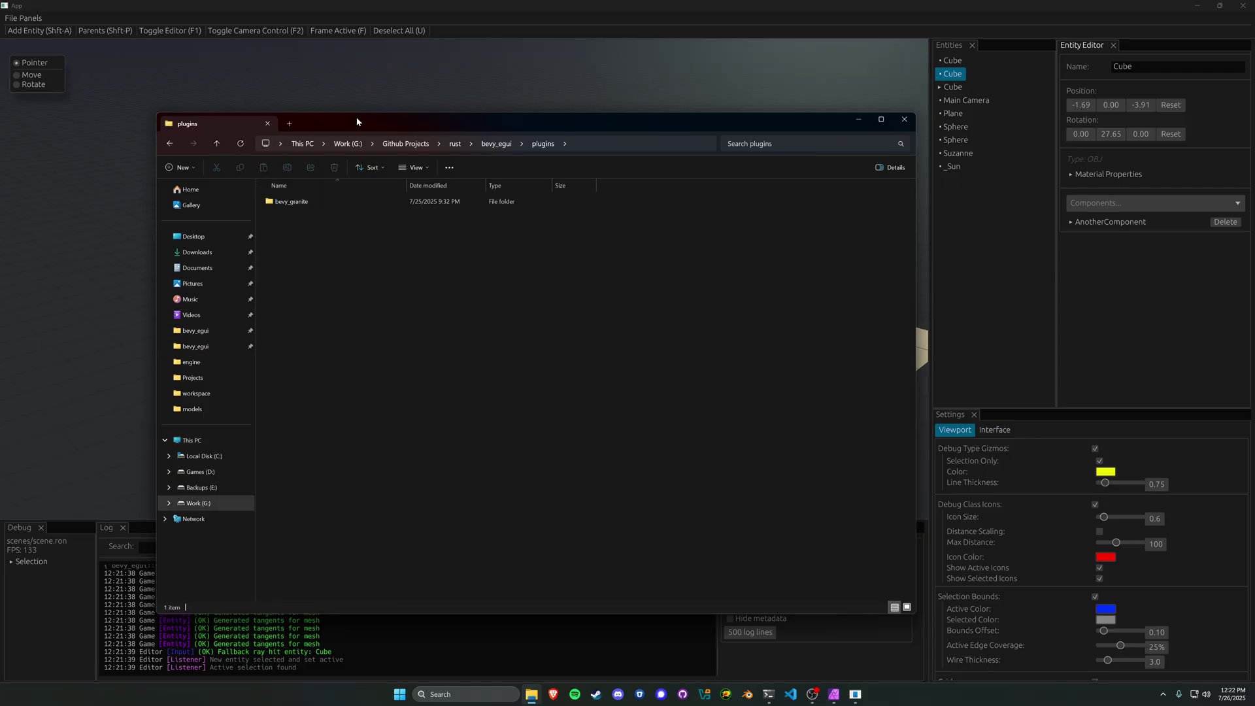
drag(359, 123, 499, 159)
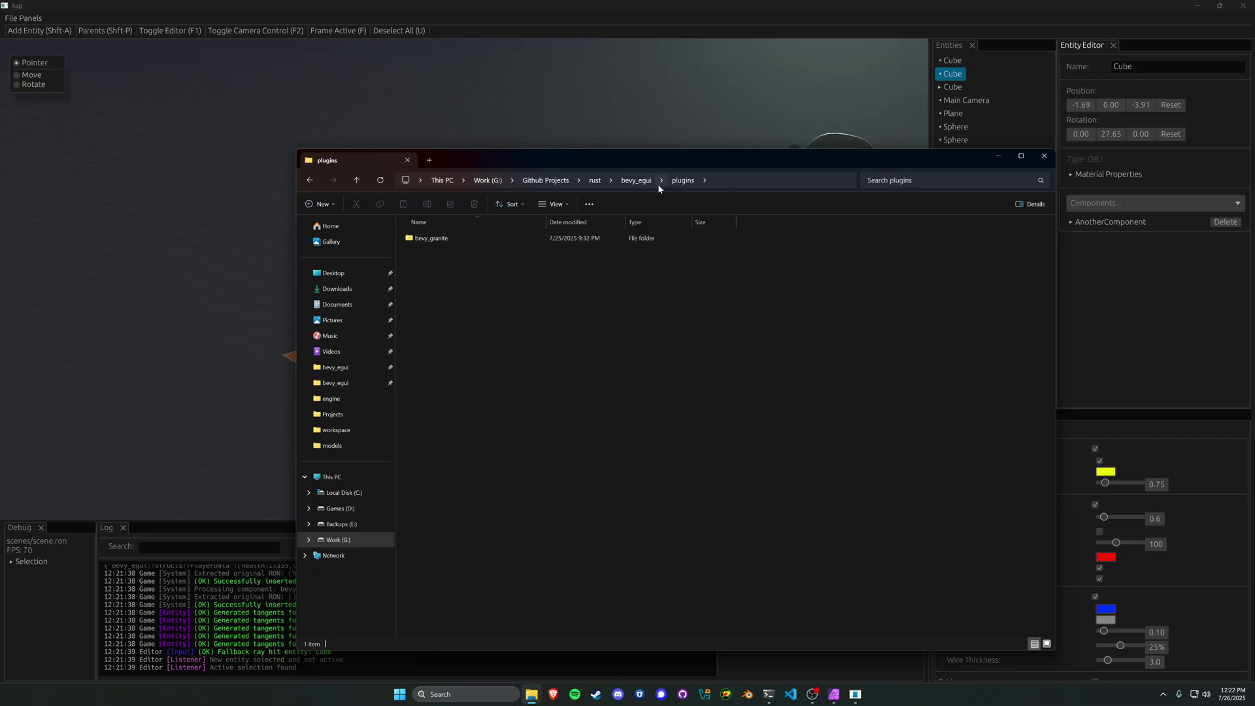
double_click(417, 239)
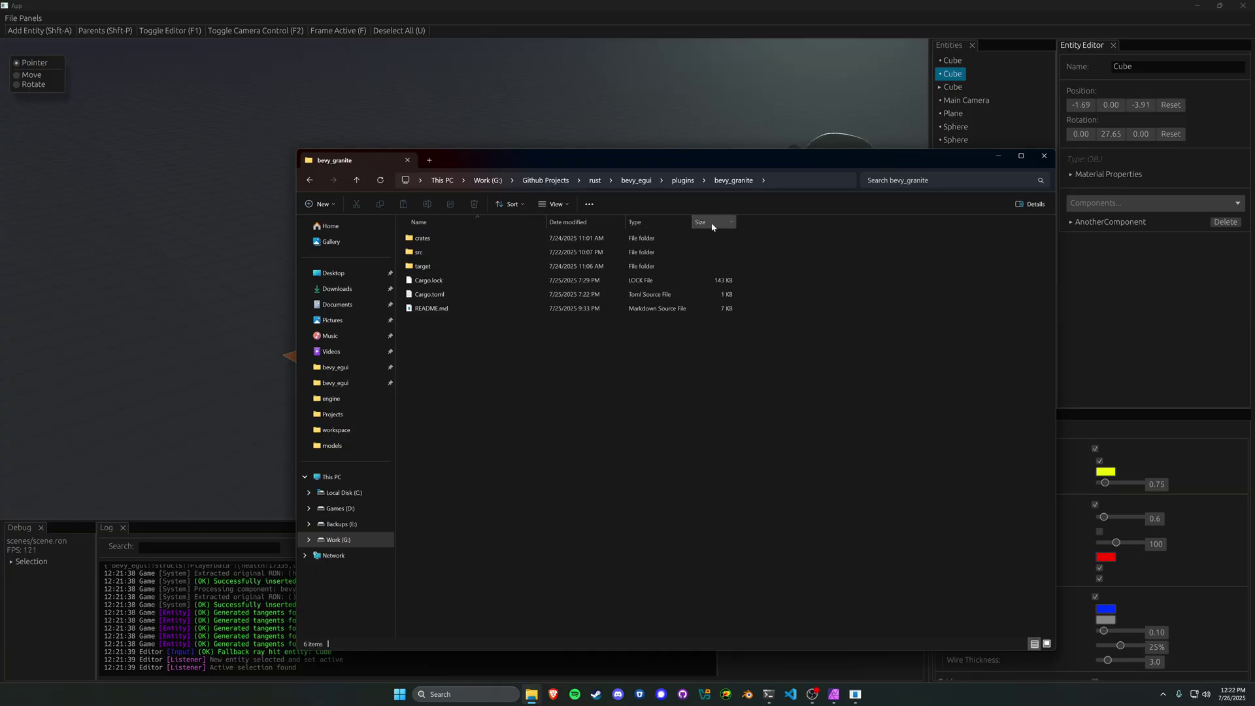
double_click(409, 242)
drag(547, 390, 458, 314)
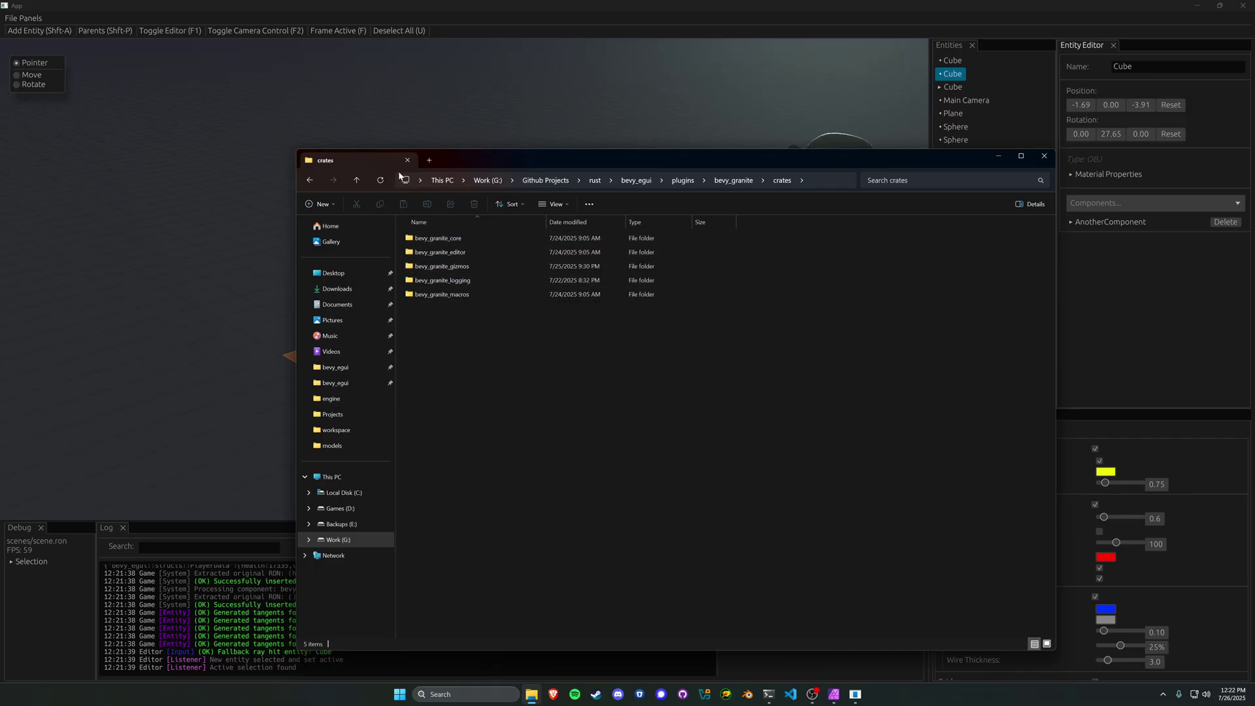
Browse into the bevy_granite_editor crate's src folder and open lib.rs in VS Code.
click(433, 242)
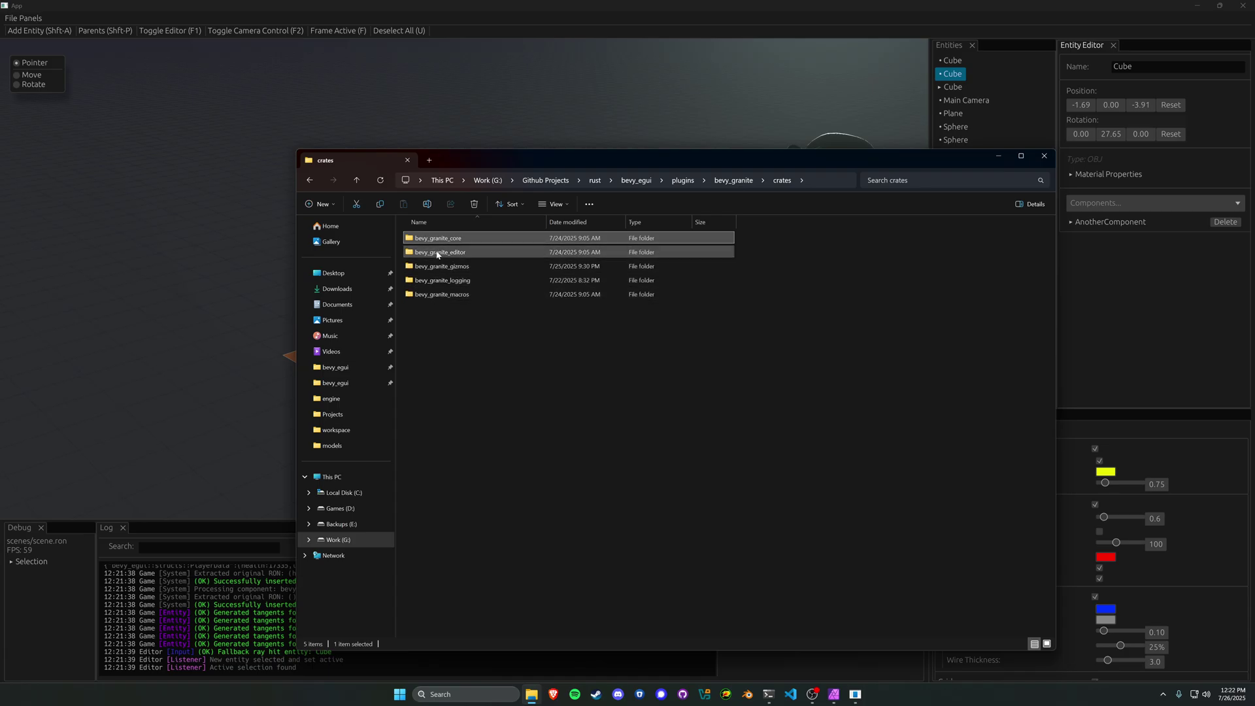
double_click(435, 252)
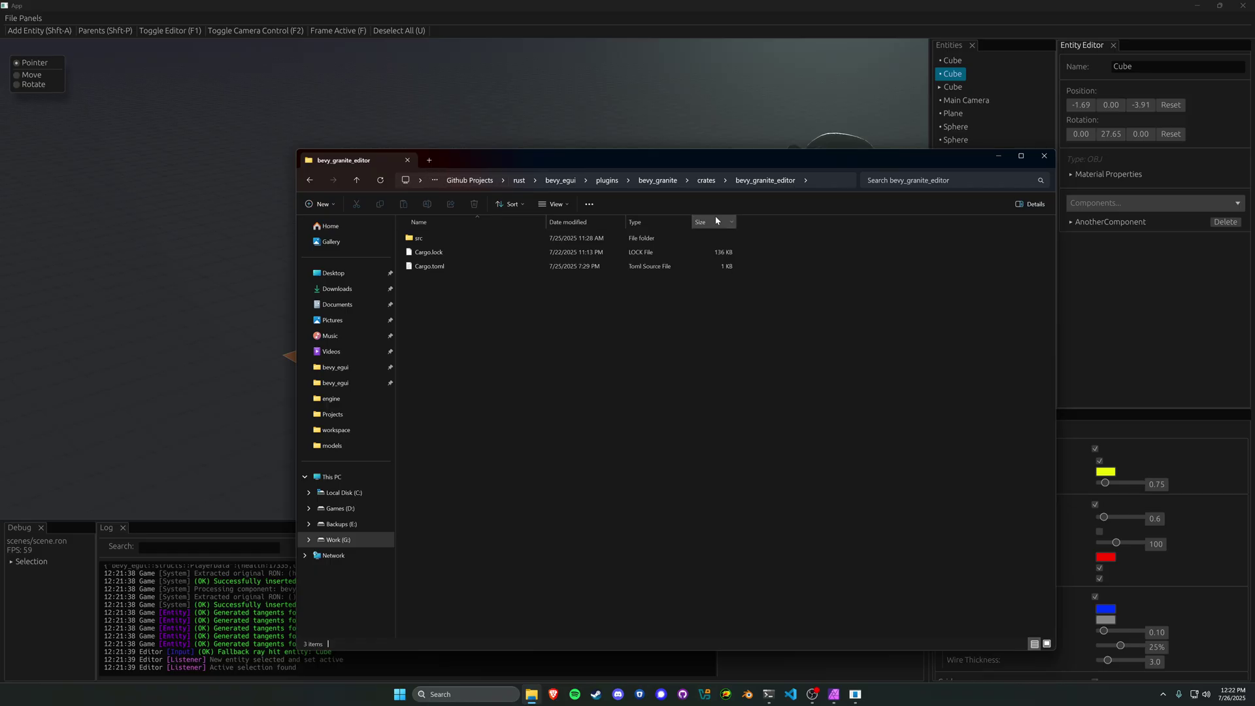
click(707, 183)
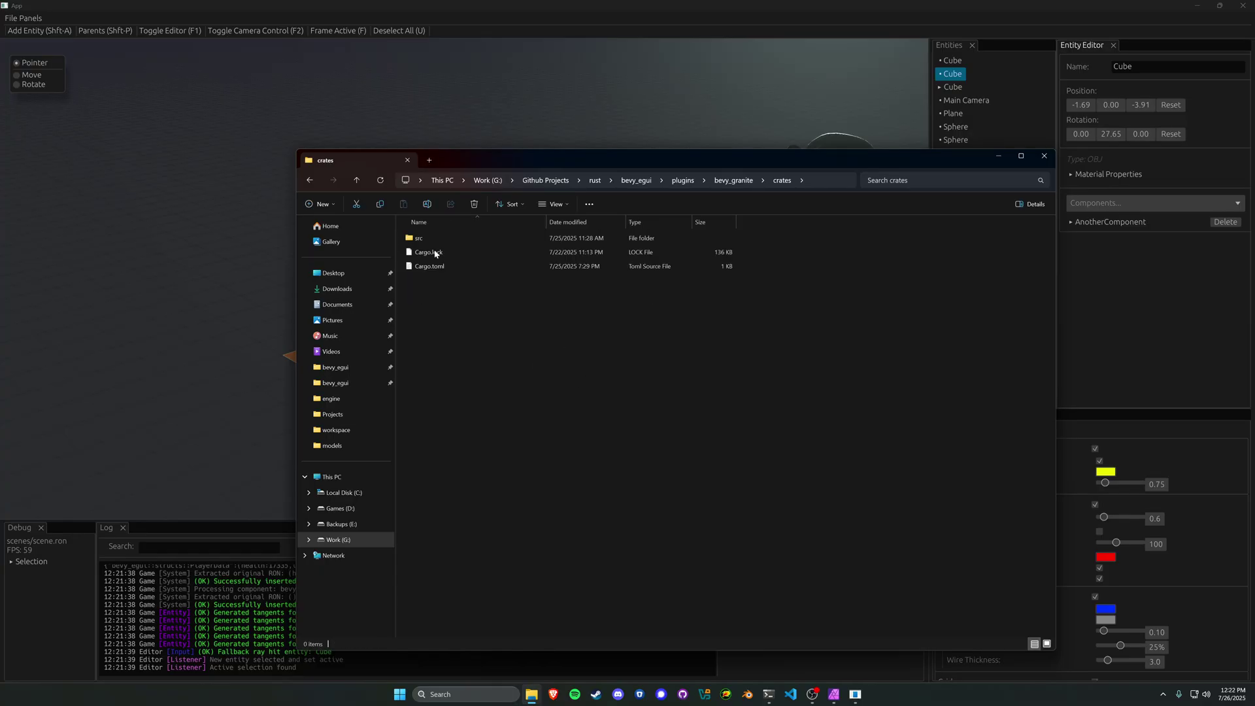
double_click(435, 252)
double_click(426, 239)
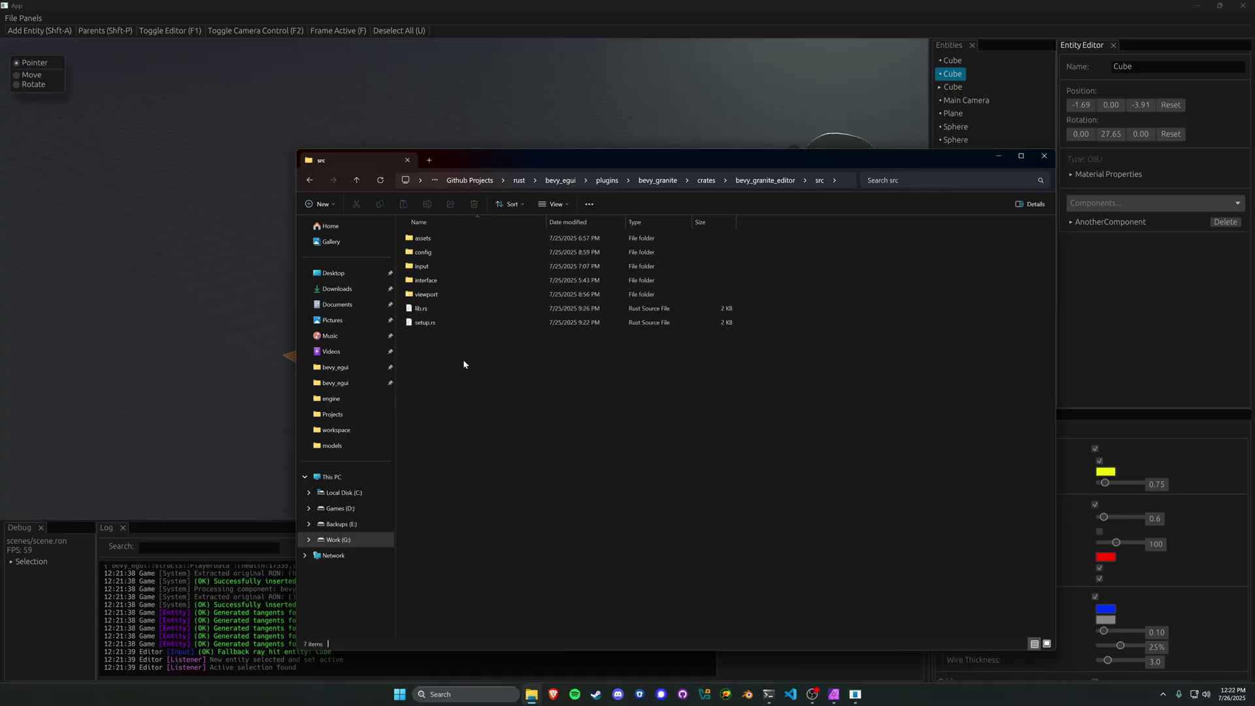
double_click(419, 308)
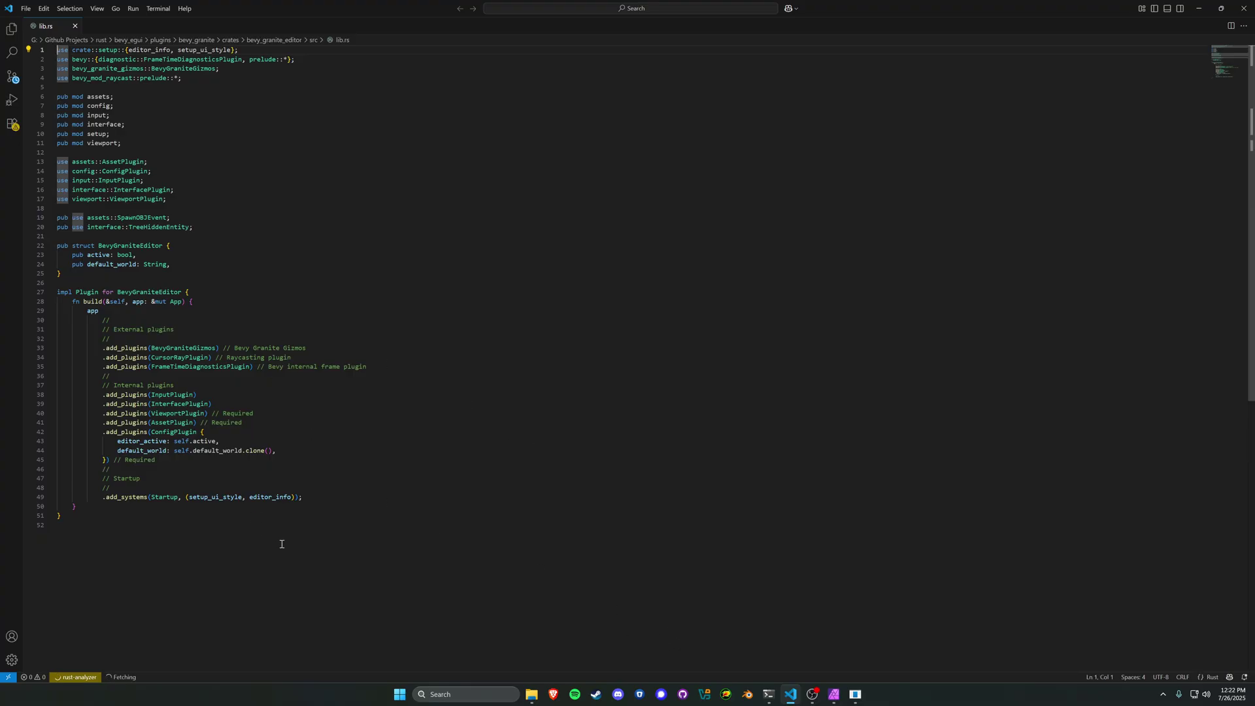
Enlarge the code text, examine how lib.rs adds the editor's external and internal plugins, and minimize VS Code.
key(ctrl+equal)
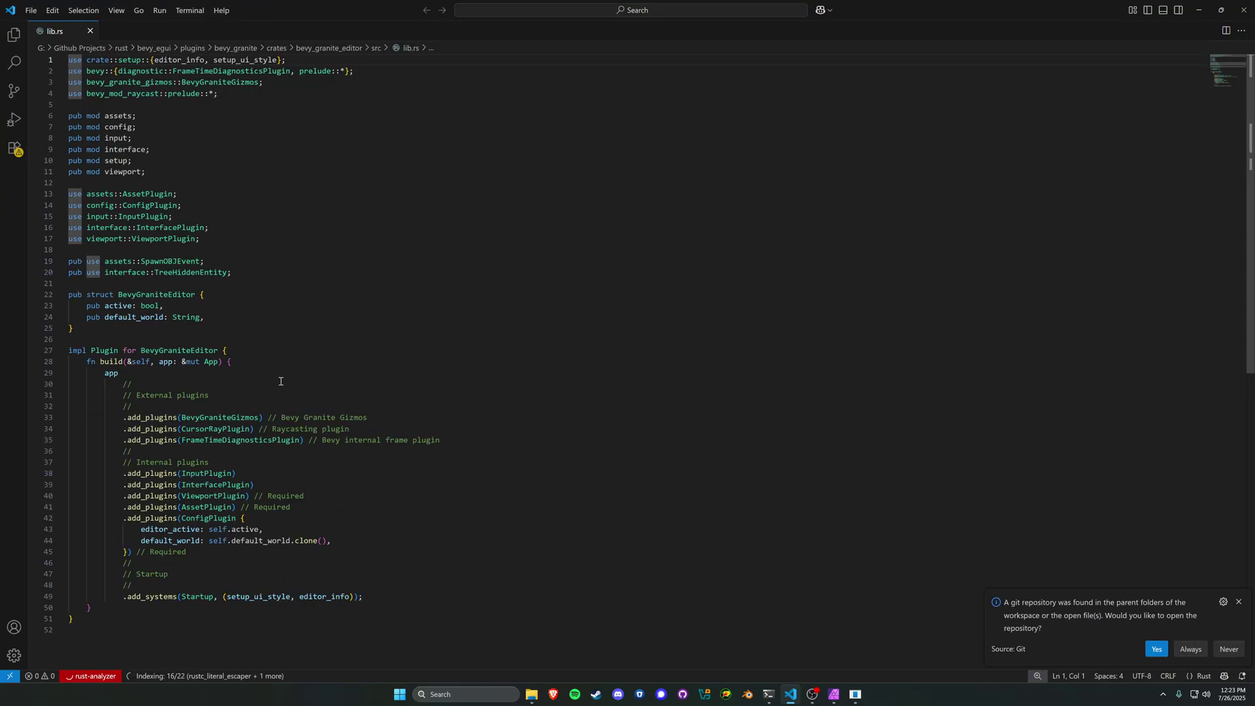
scroll(325, 297, down, 1)
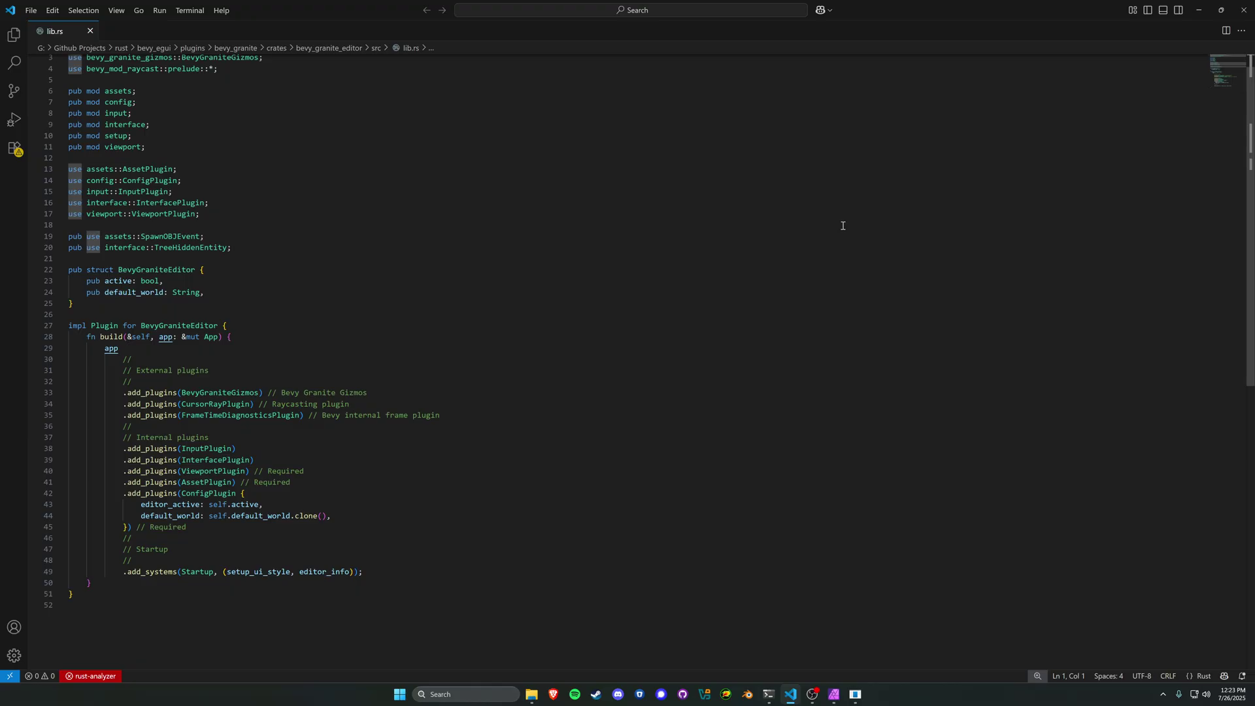
scroll(647, 294, up, 1)
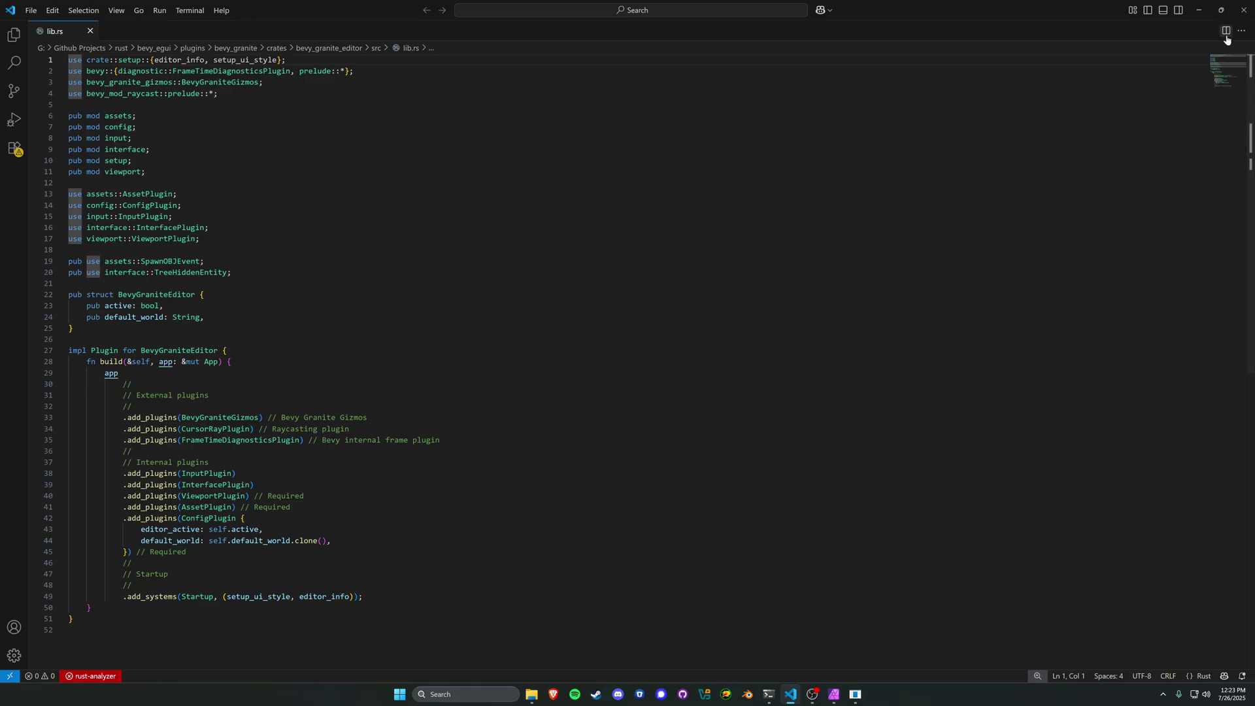
click(1199, 10)
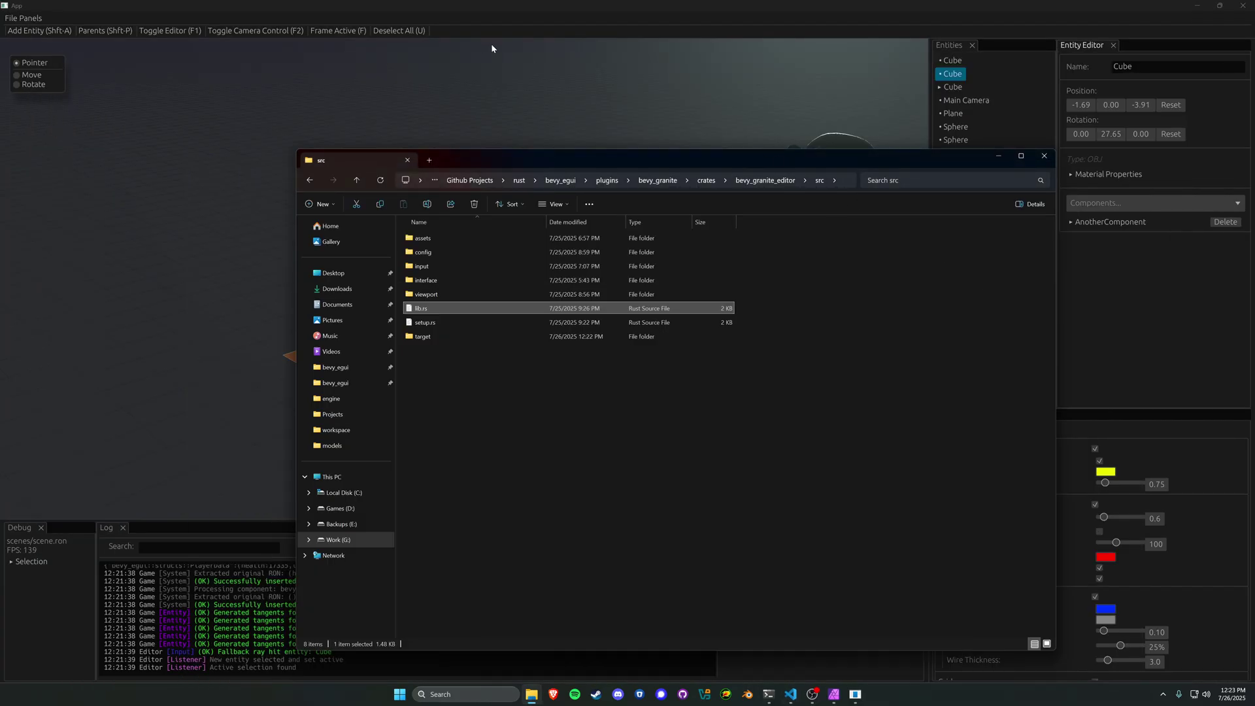
Close the File Explorer window and orbit the example scene in the running editor.
click(648, 451)
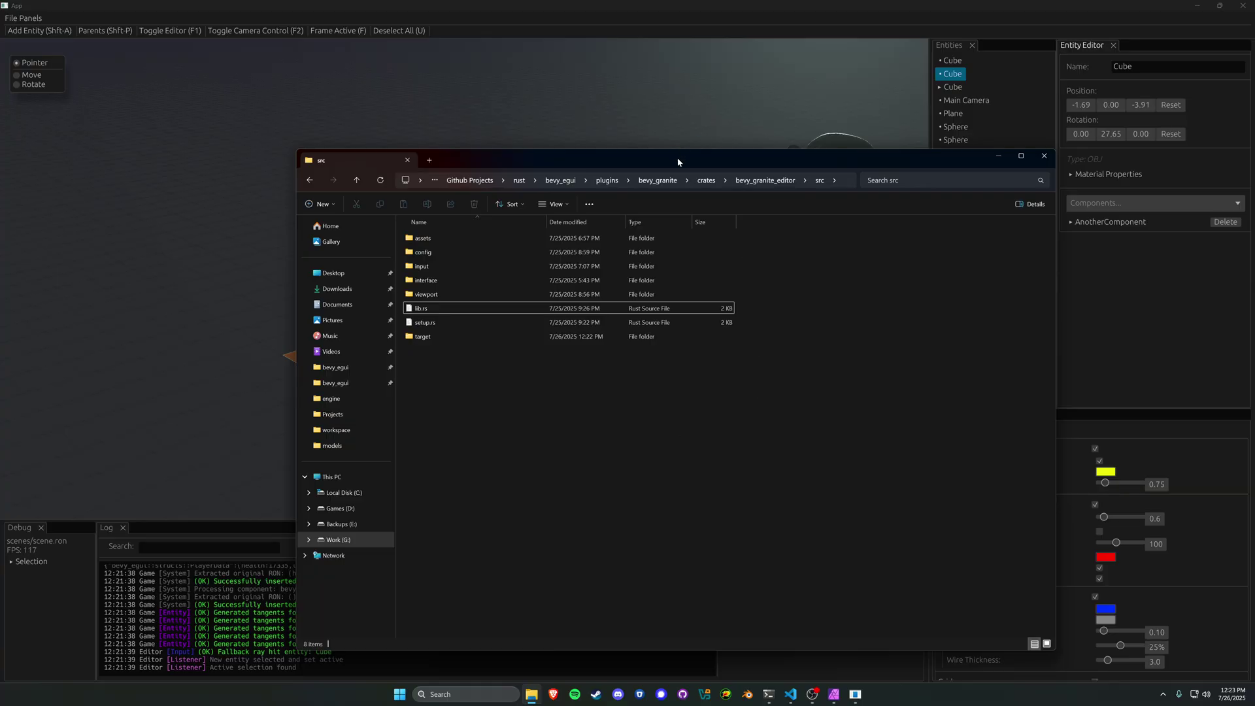
drag(678, 160, 529, 99)
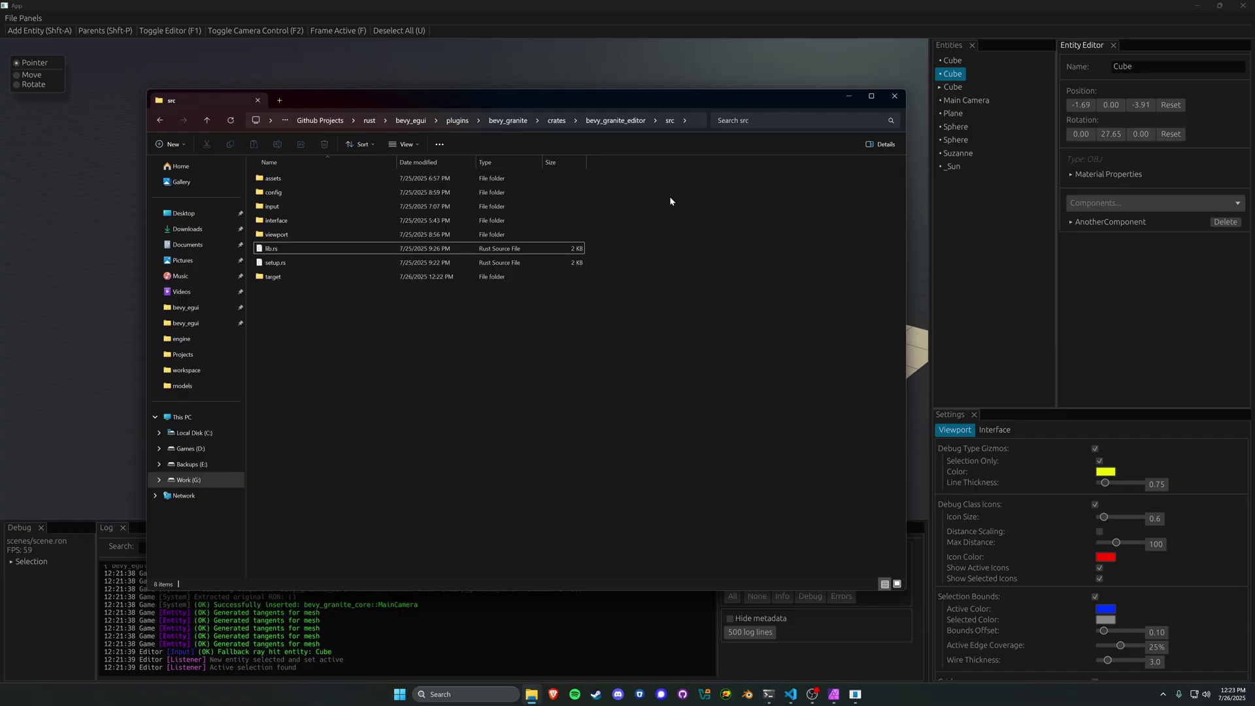
click(894, 97)
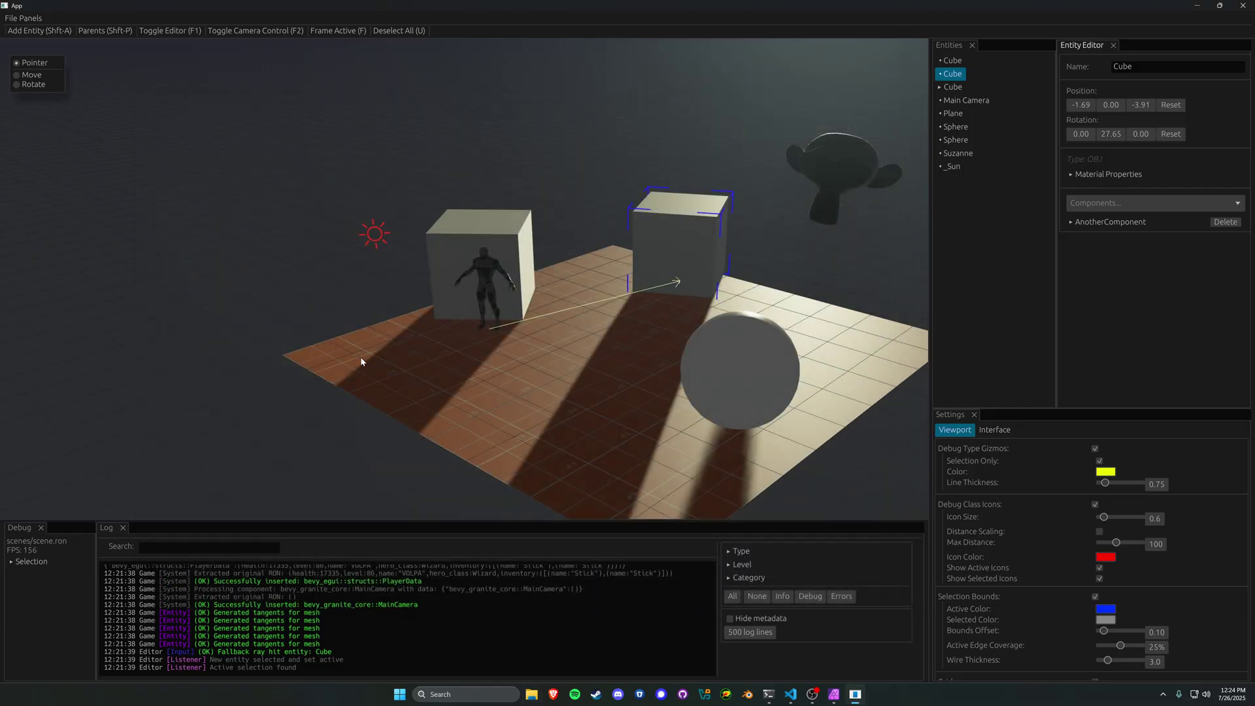
middle_drag(361, 362, 406, 379)
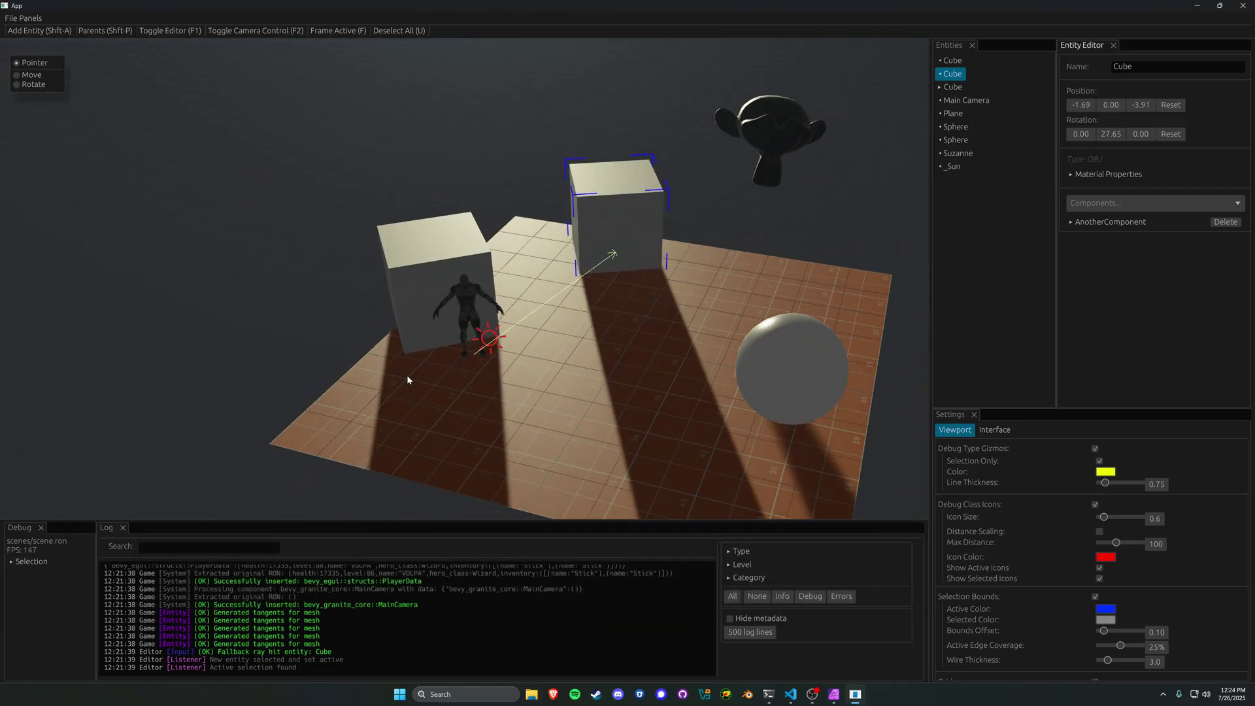